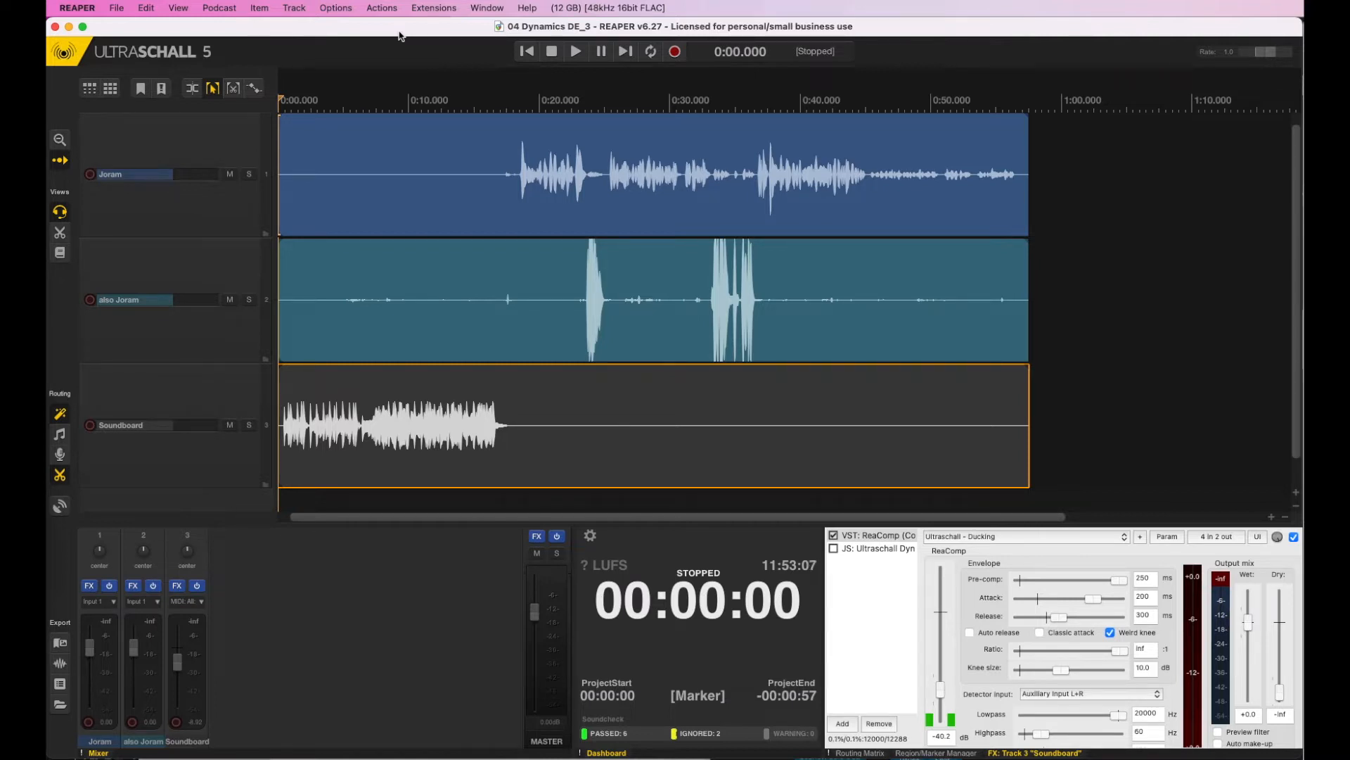
Play the first voice track from about 0:15 and from about 0:43 to compare the normal speech with its quiet ending.
click(808, 252)
click(491, 190)
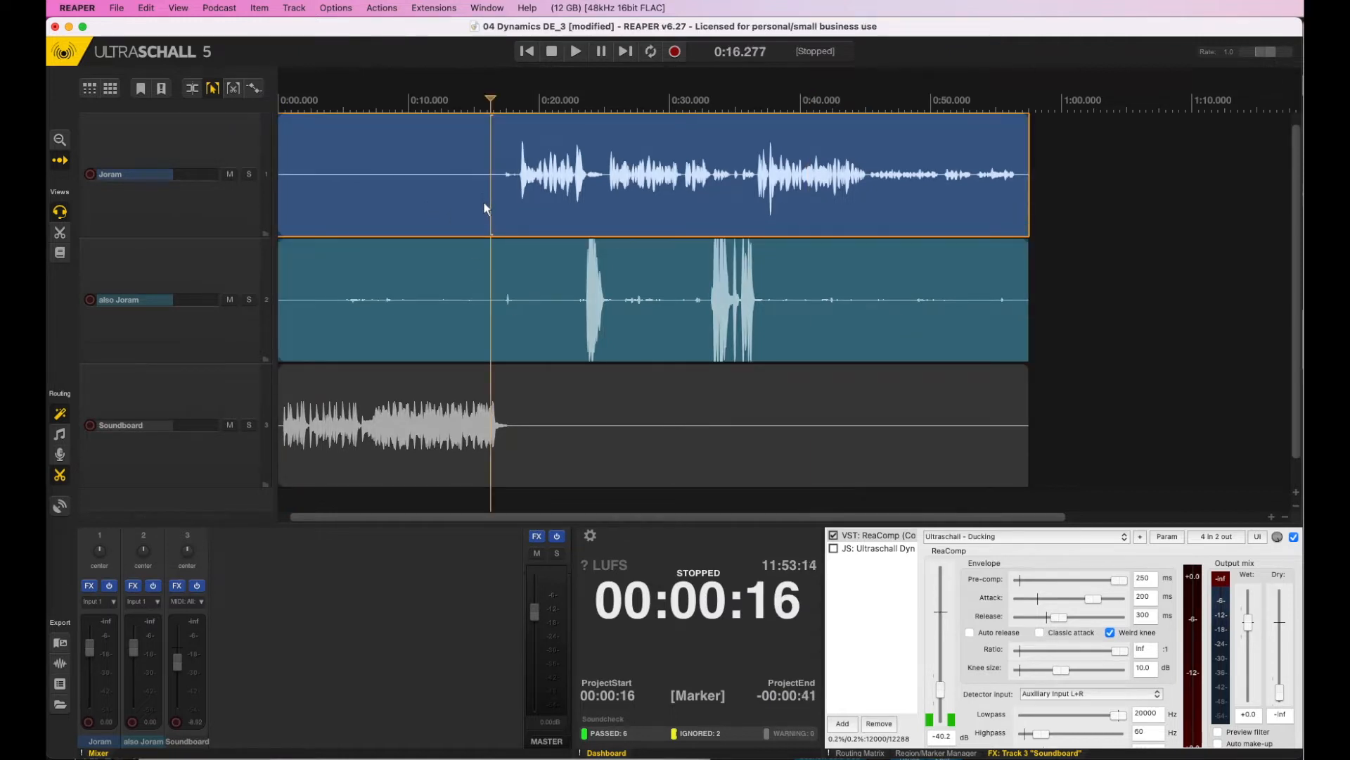
click(469, 201)
key(space)
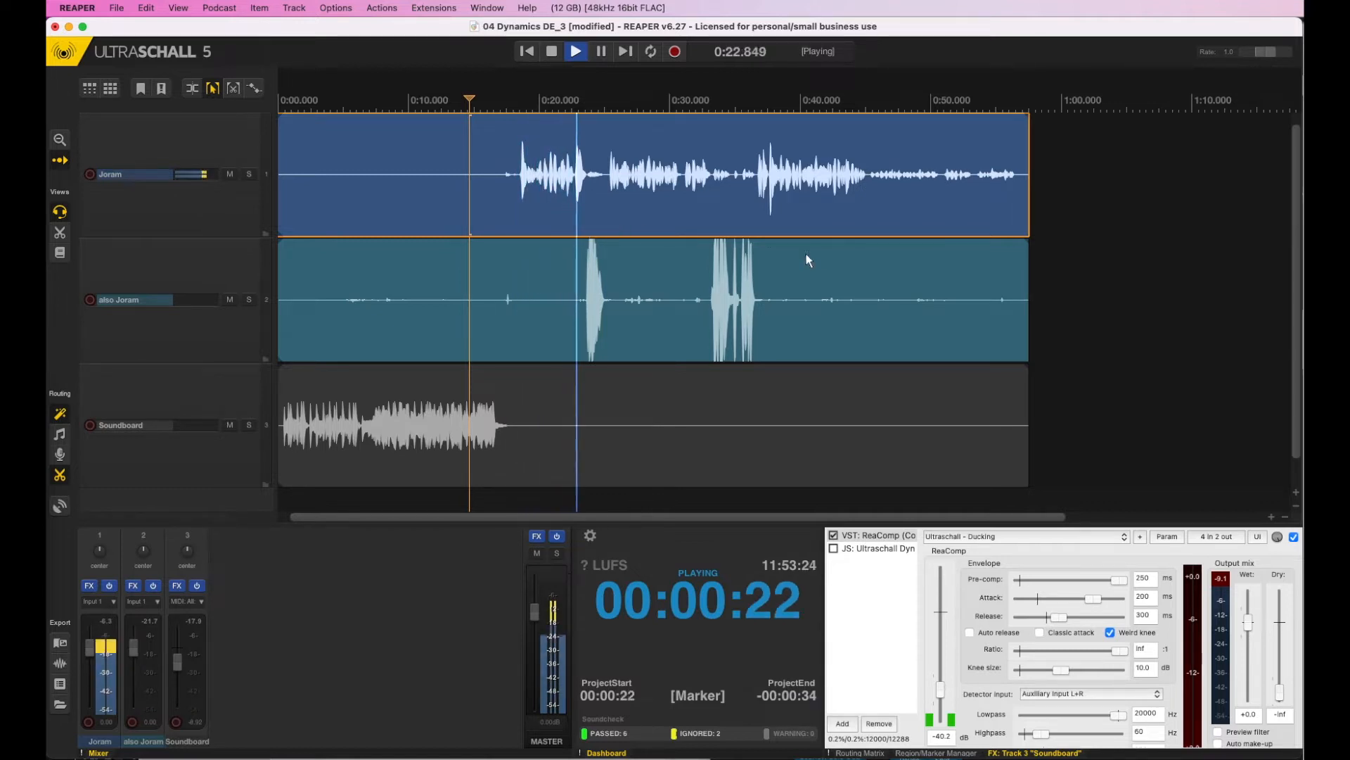
key(space)
click(837, 179)
key(space)
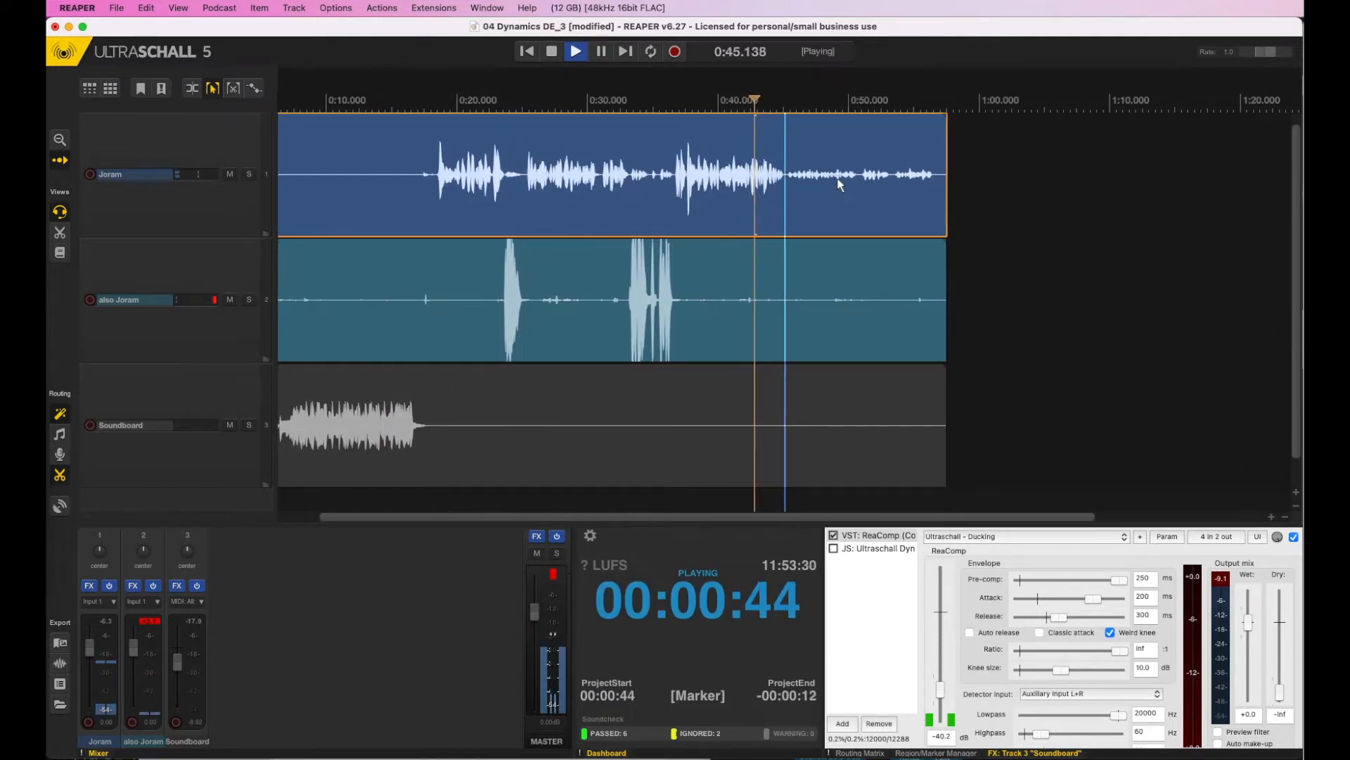
key(space)
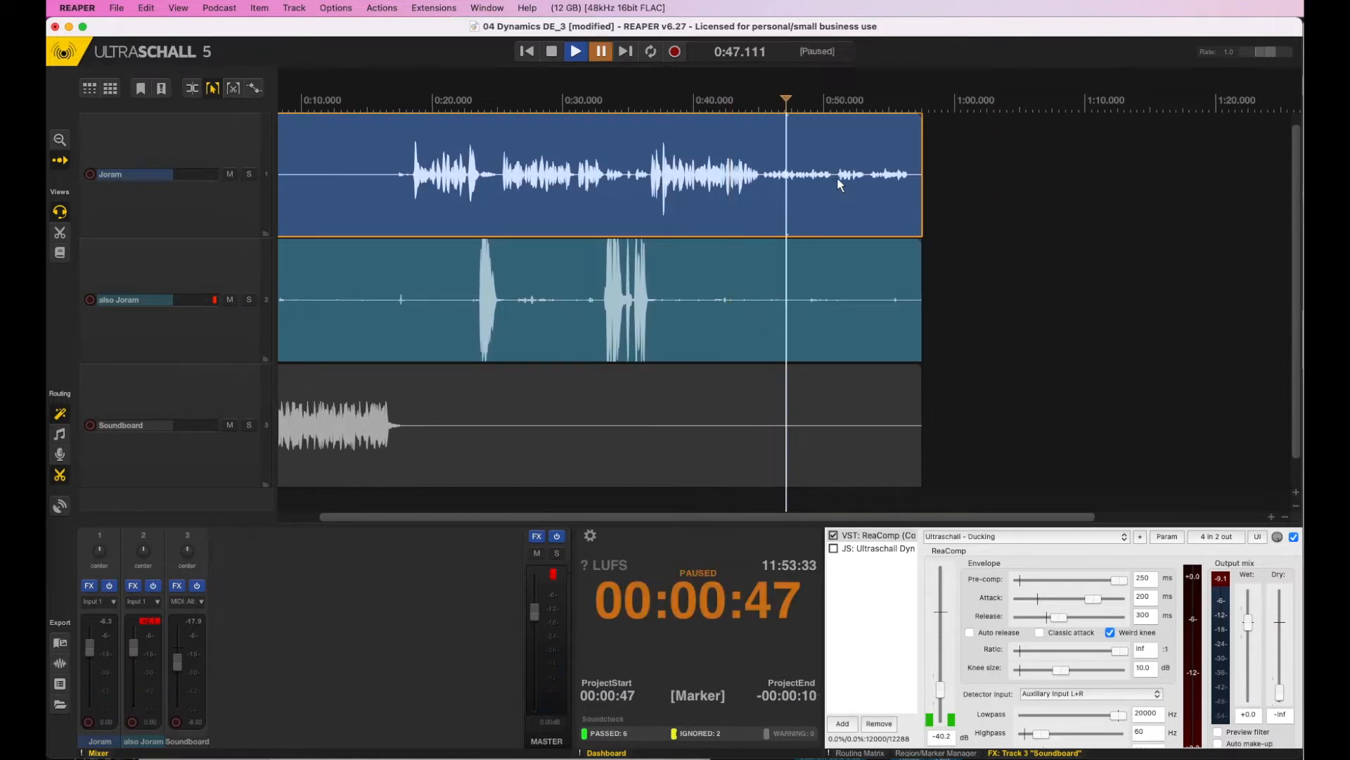
scroll(837, 181, left, 3)
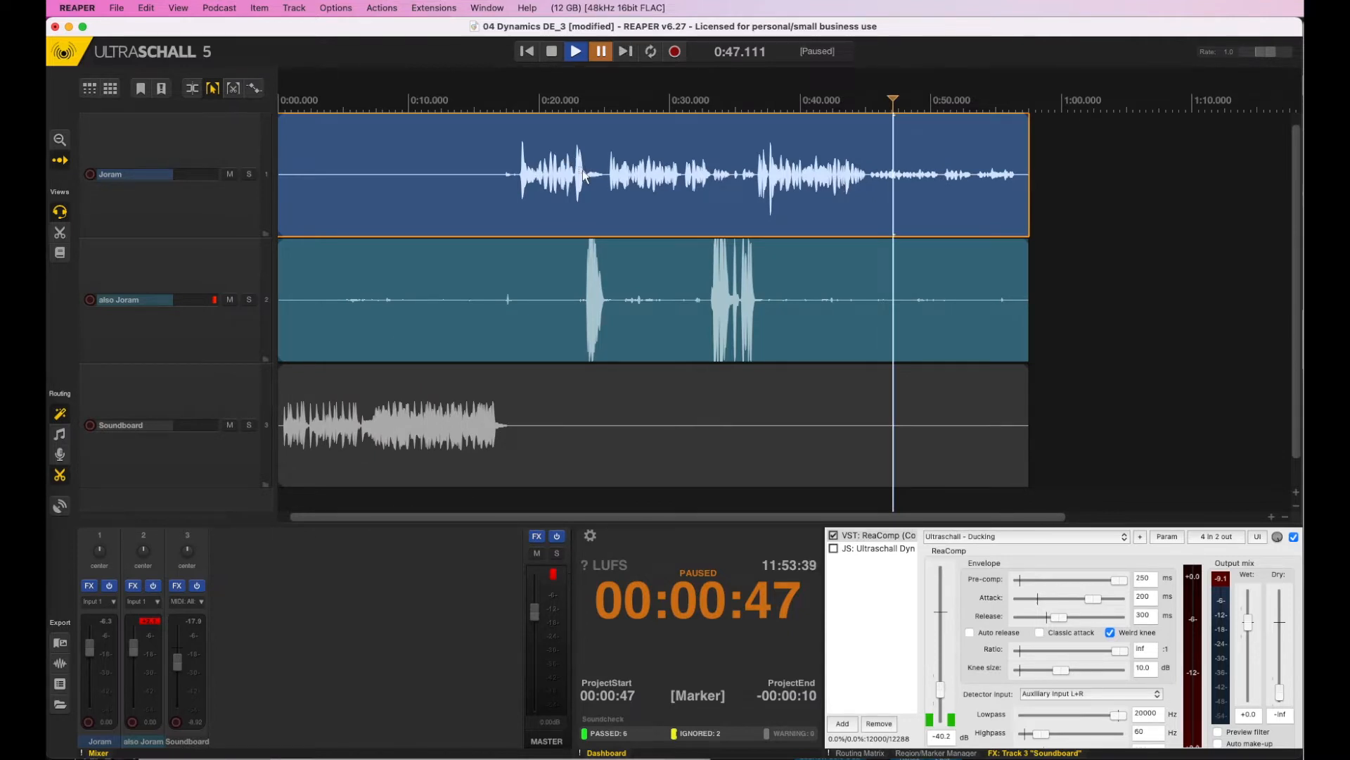
Audition the loud burst at about 0:23 on the second voice track and the first track from about 0:30 and 0:44 to compare levels.
click(585, 289)
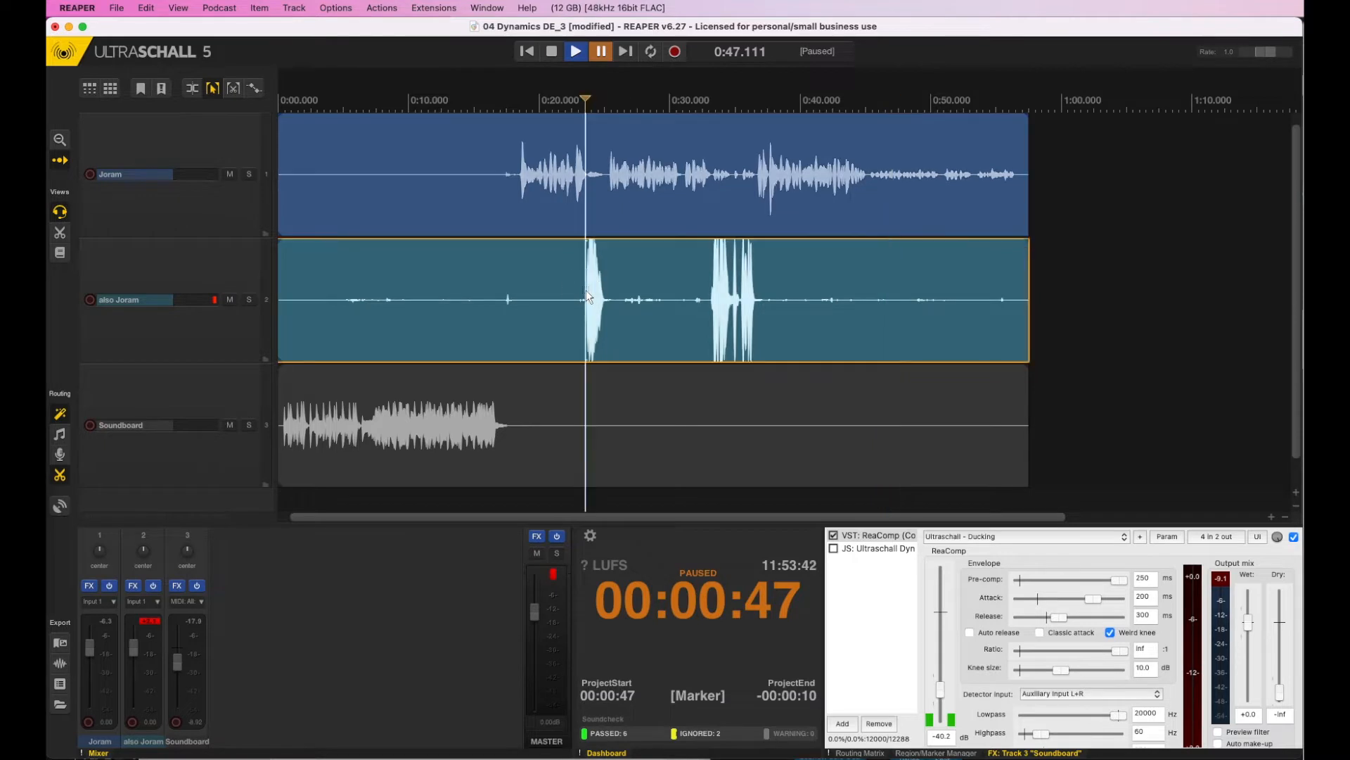
key(space)
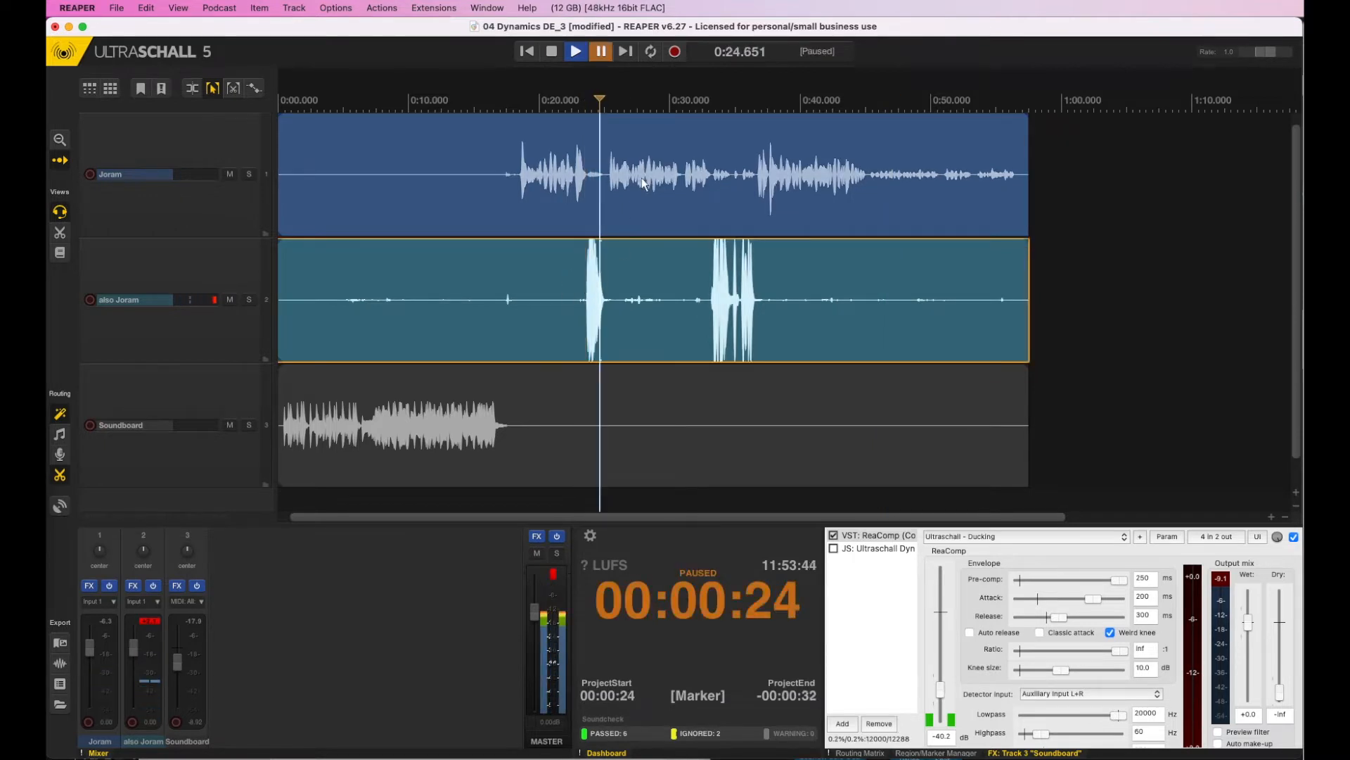
click(674, 186)
key(space)
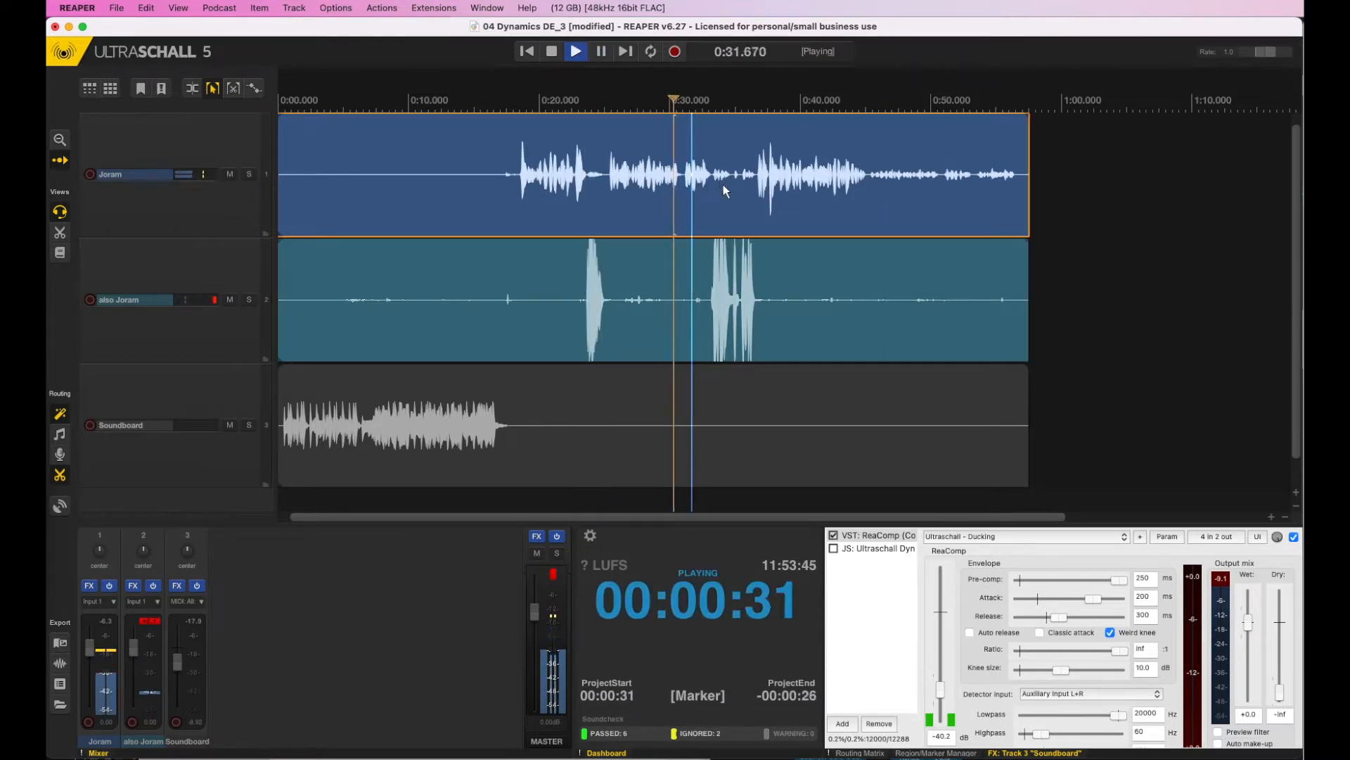
key(space)
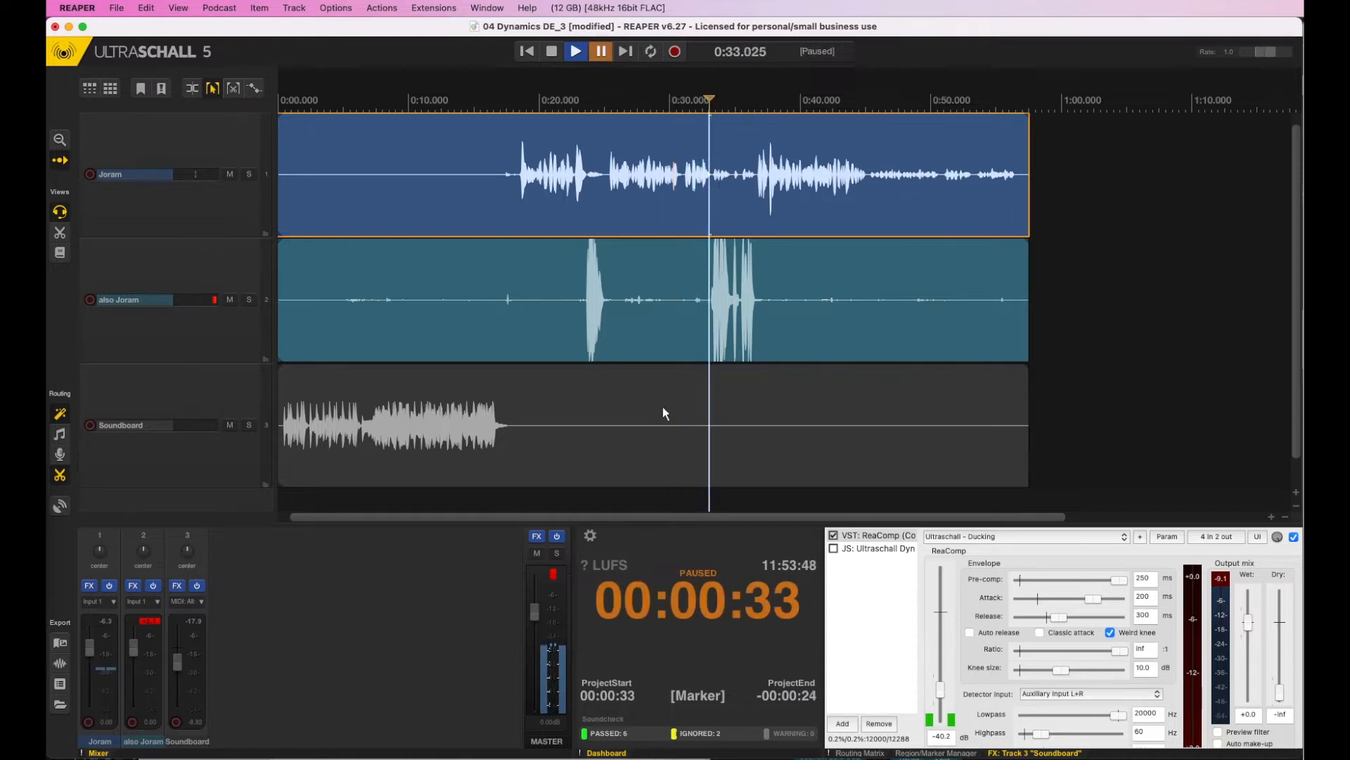
click(857, 181)
key(space)
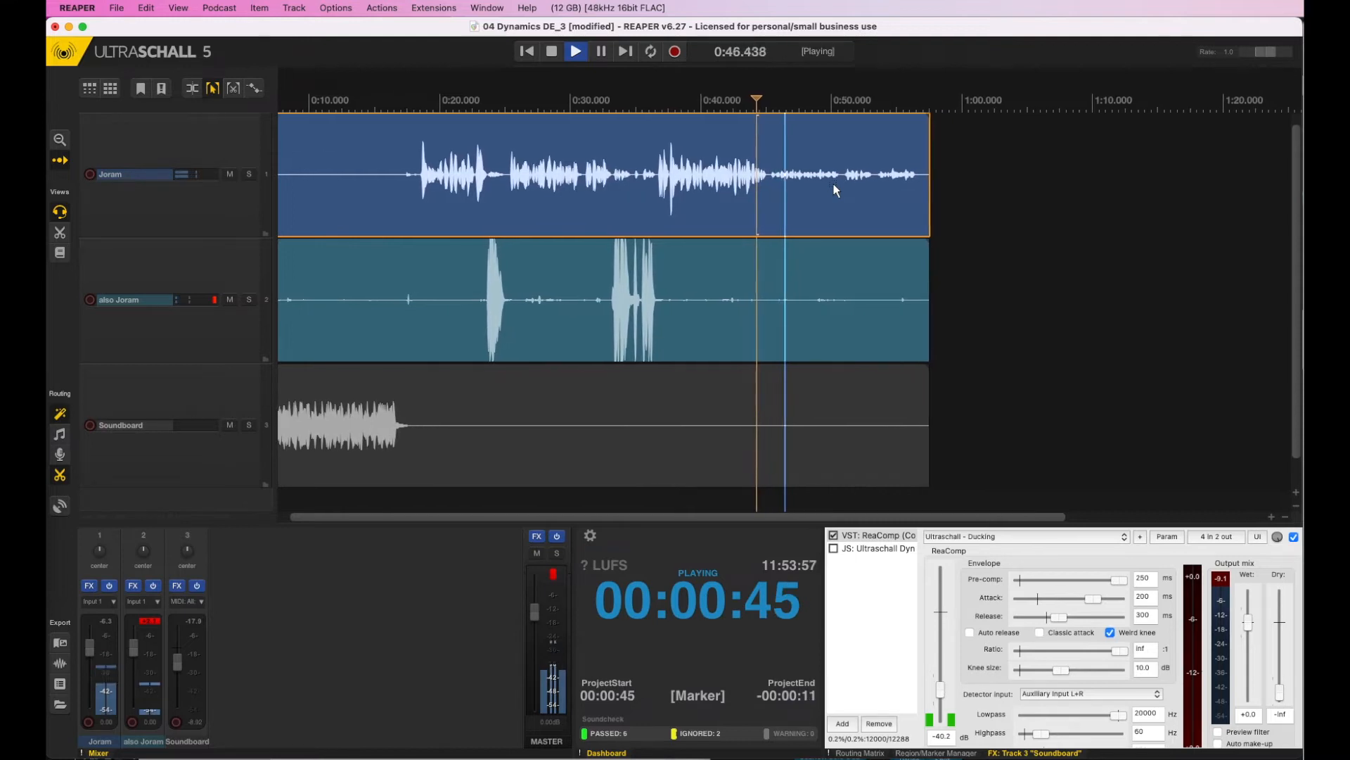
key(space)
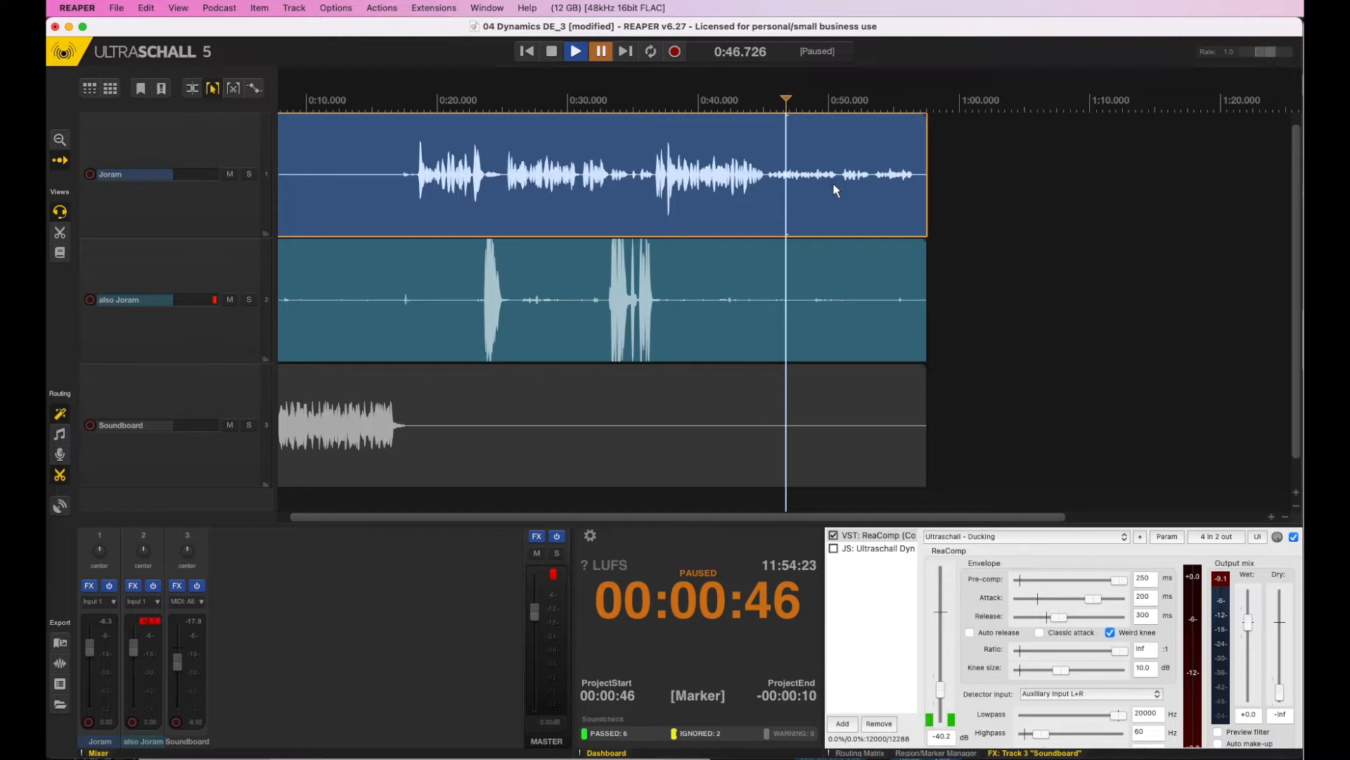
Split the first voice track's item at about 0:45 and raise the volume of the quiet closing part to match the preceding speech.
click(767, 173)
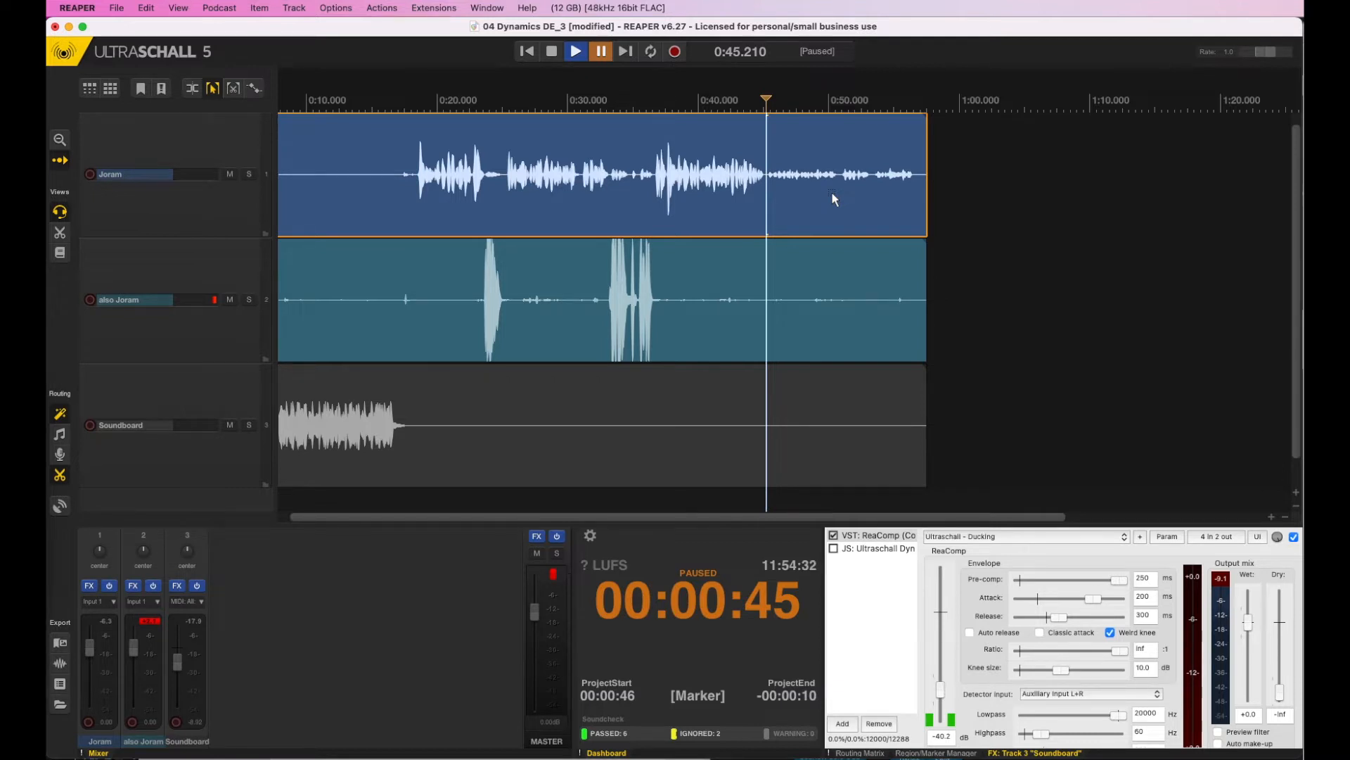
key(s)
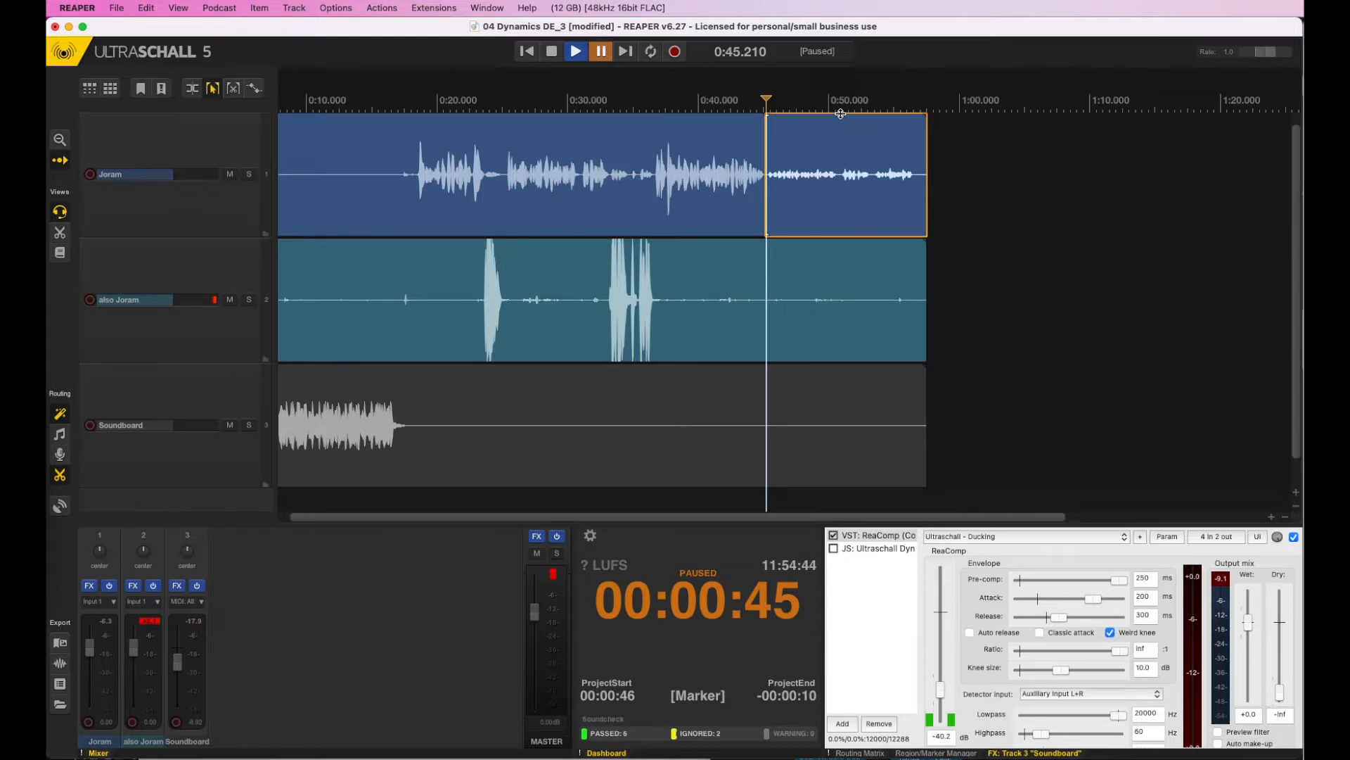
drag(841, 113, 869, 71)
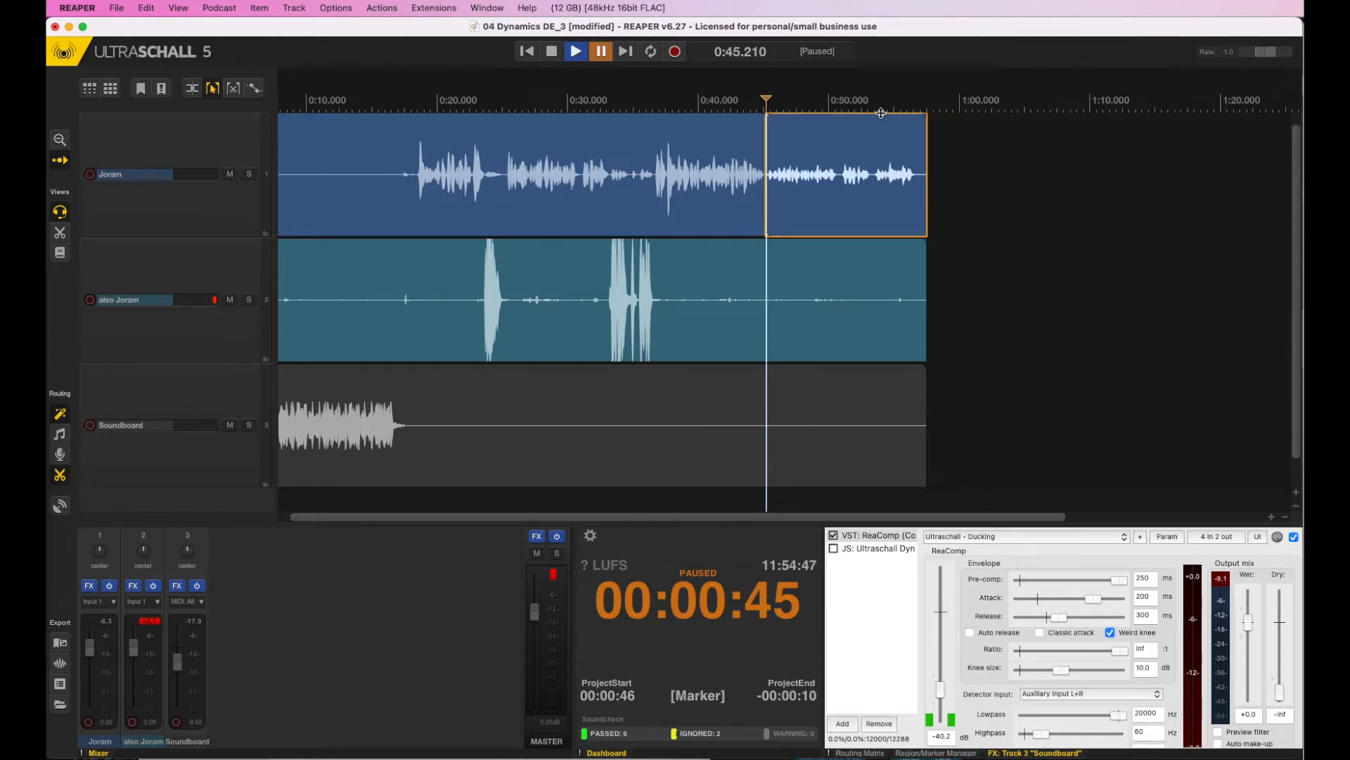
mouse_move(880, 113)
mouse_down()
mouse_move(877, 42)
mouse_move(909, 22)
mouse_move(881, 115)
mouse_up()
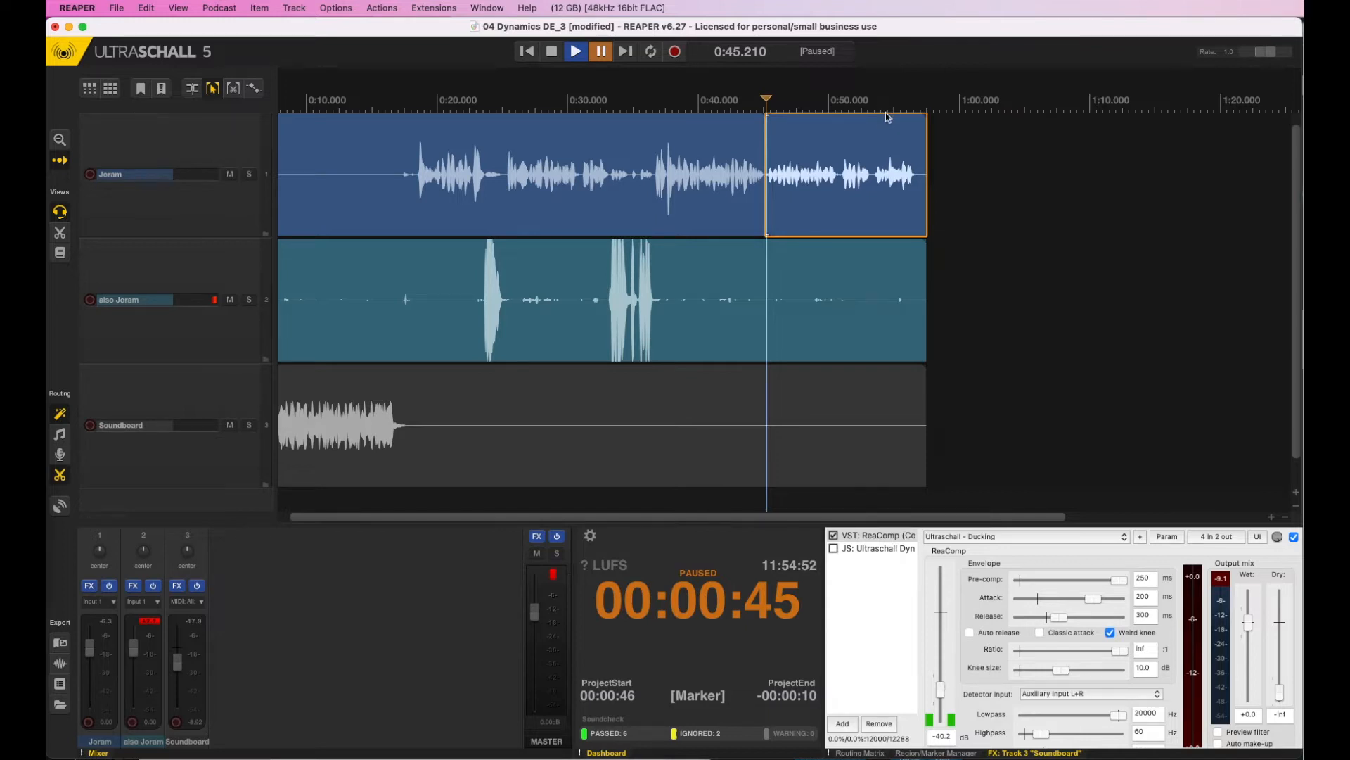
mouse_move(886, 115)
mouse_down()
mouse_move(878, 244)
mouse_move(884, 91)
mouse_move(884, 106)
mouse_up()
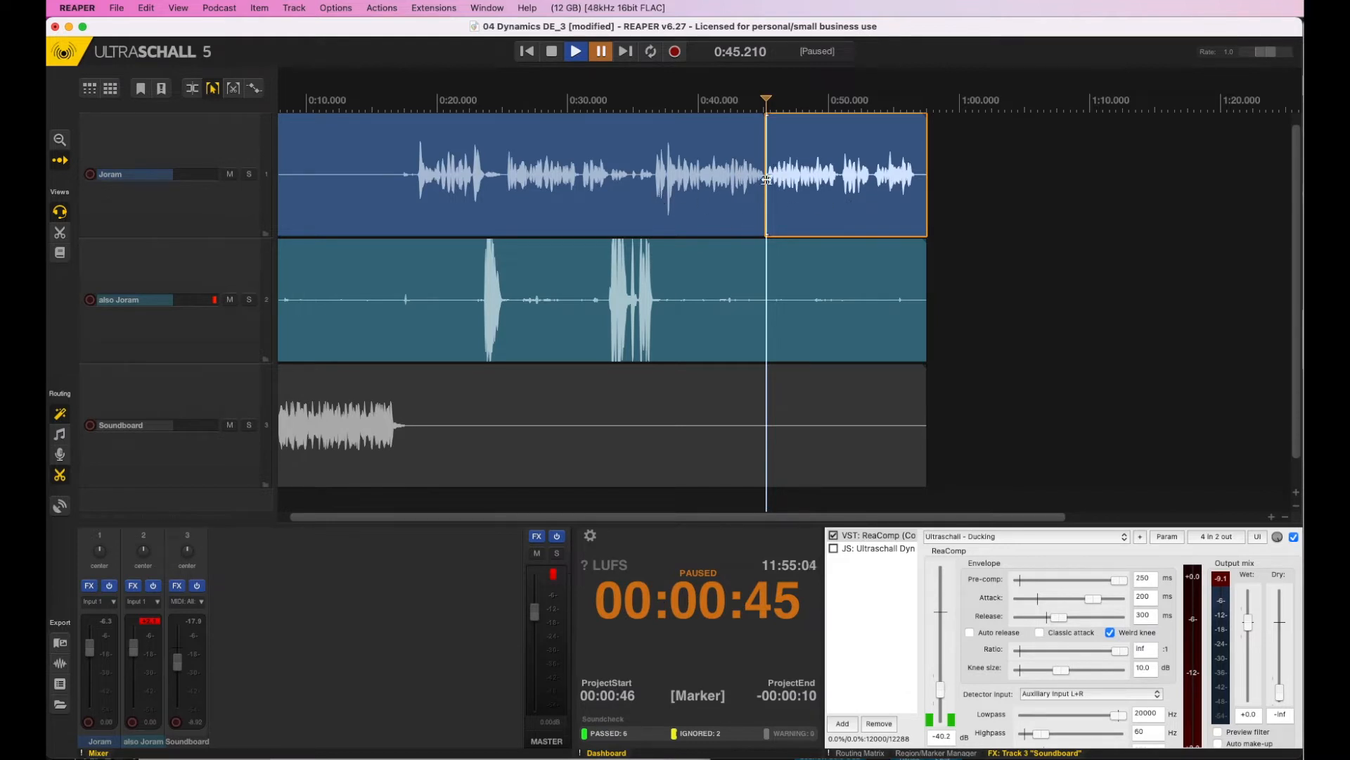
Play the boosted closing part and the speech just before the split to compare their loudness.
click(790, 185)
key(space)
scroll(819, 218, right, 2)
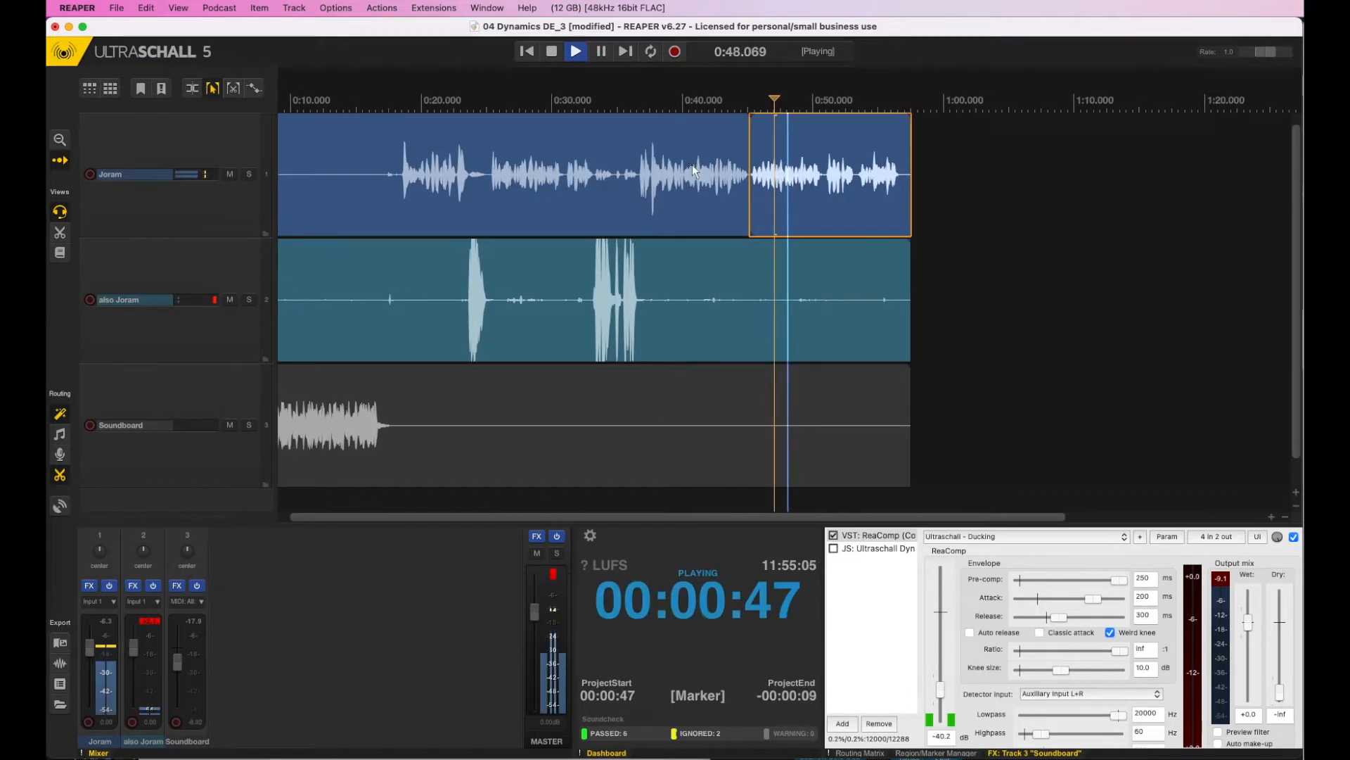
click(695, 176)
key(space)
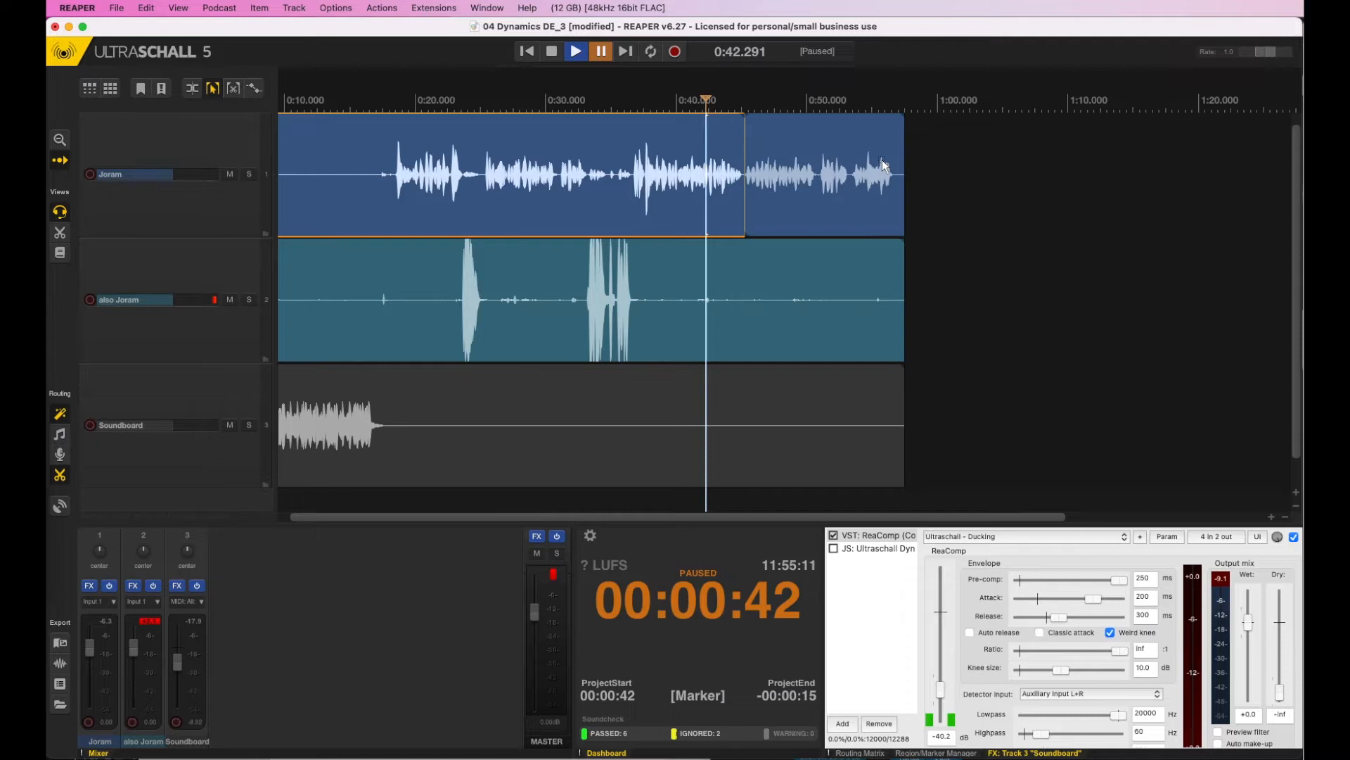
key(Escape)
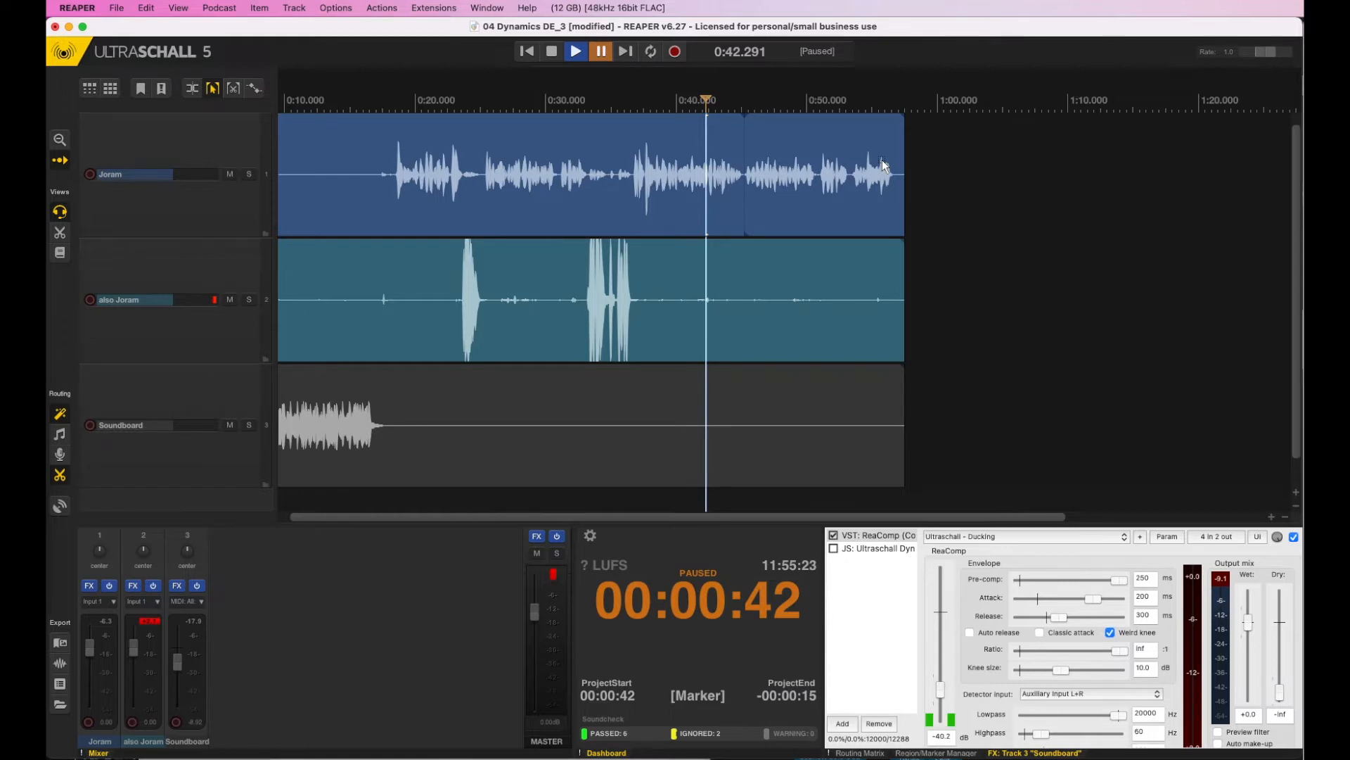
Normalize the loudness of all items on both voice tracks to -23 LUFS.
click(840, 179)
scroll(1026, 272, left, 5)
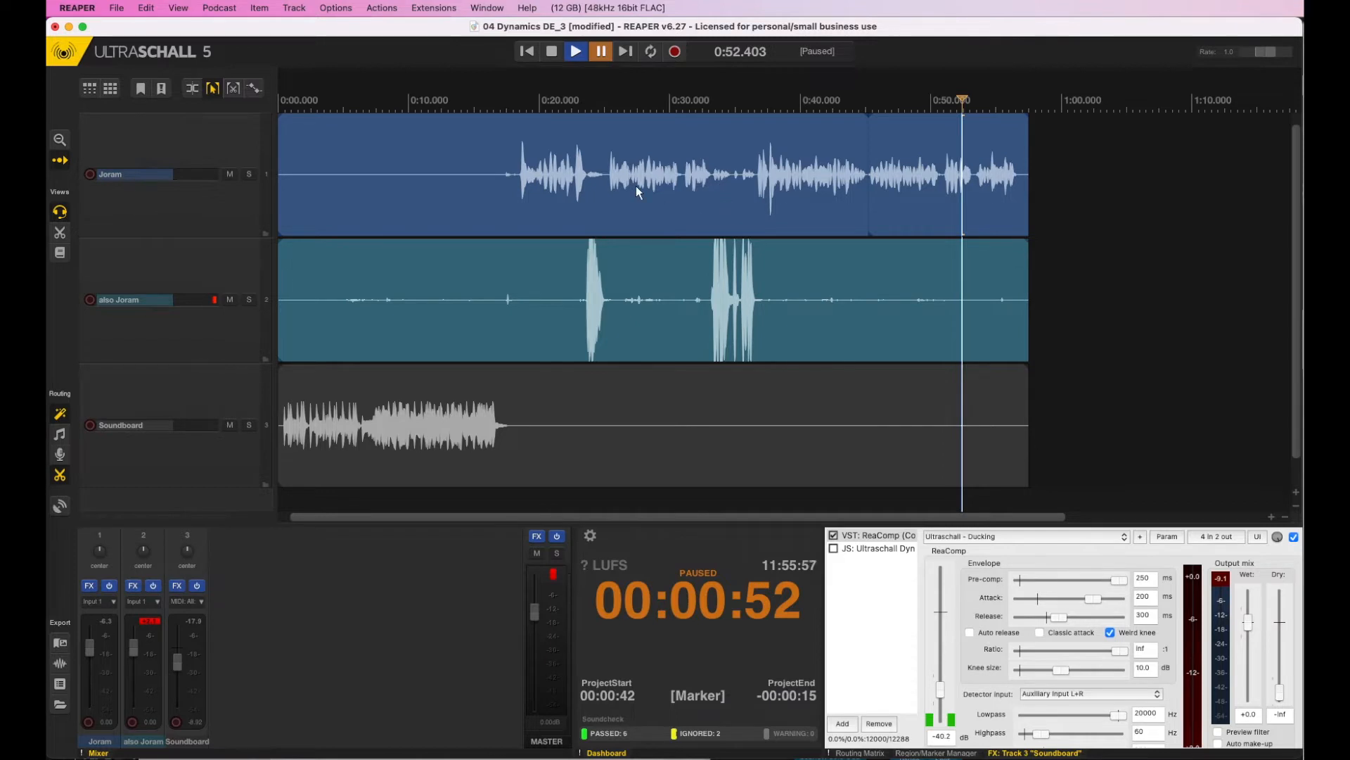
click(579, 226)
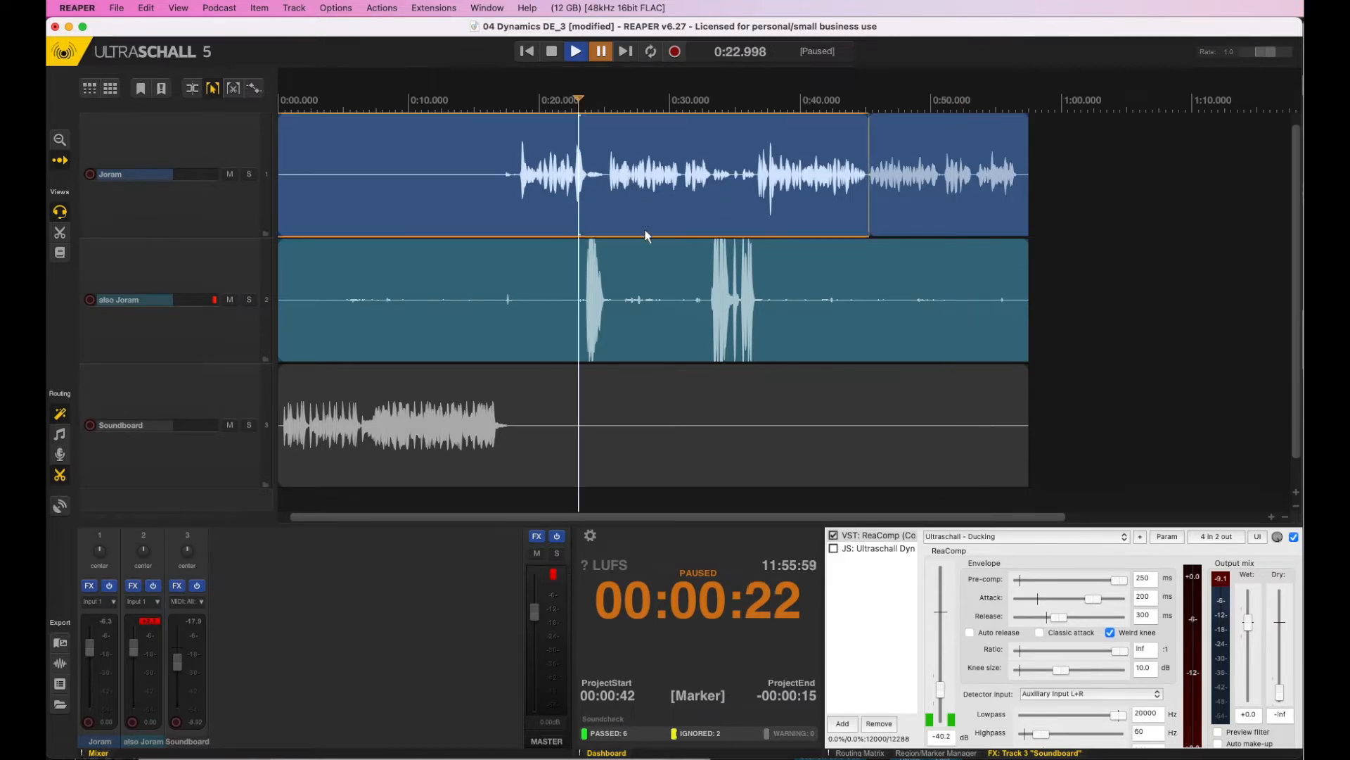
click(963, 215)
click(872, 299)
right_click(872, 299)
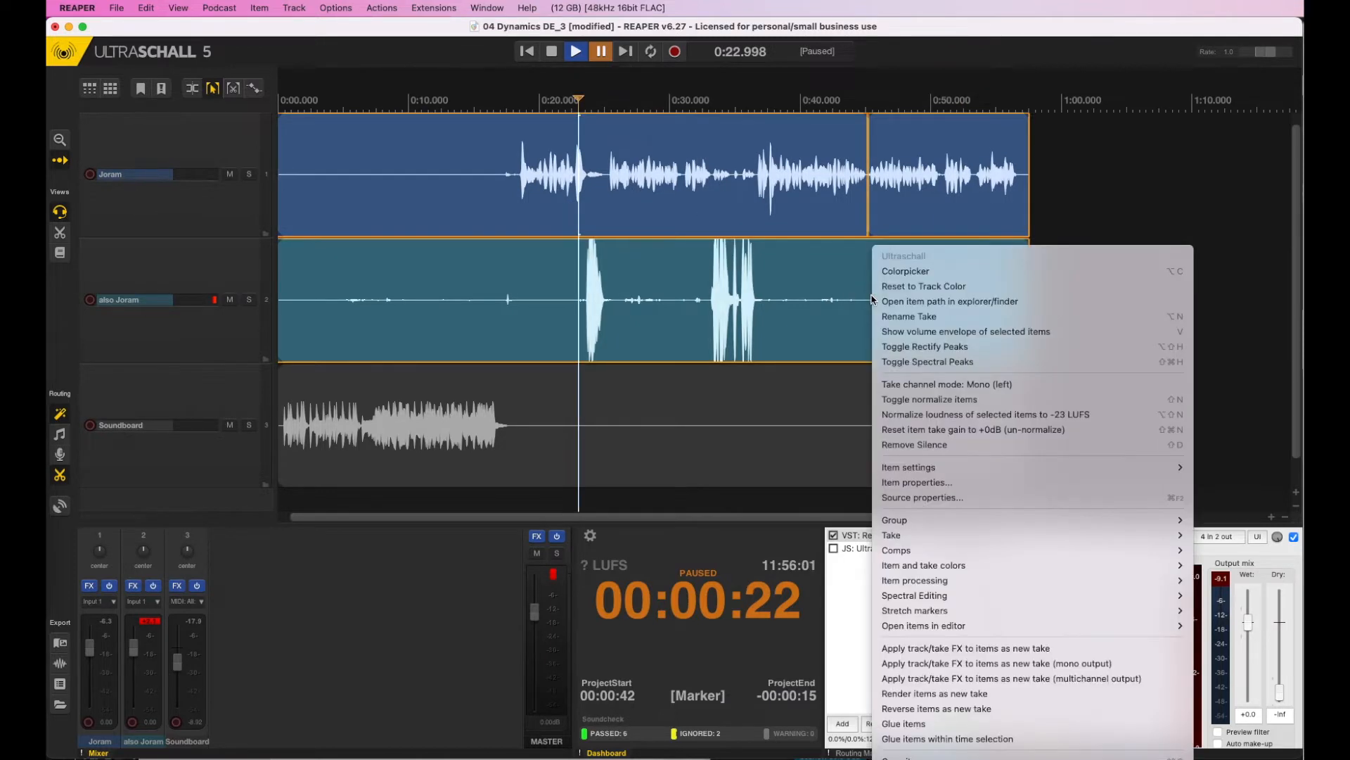
click(909, 415)
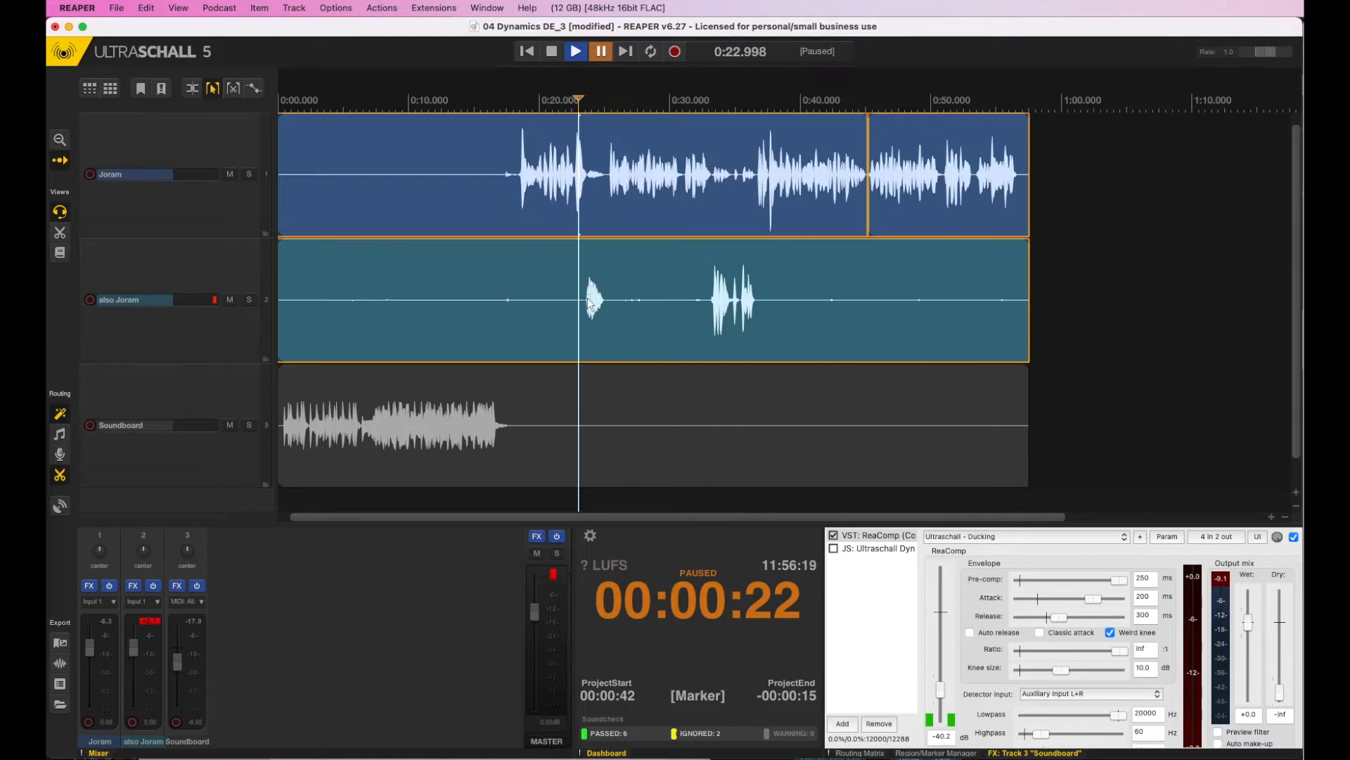
Play the normalized tracks from about 0:21 across the speaker change to check the balance between both voices.
click(556, 189)
key(space)
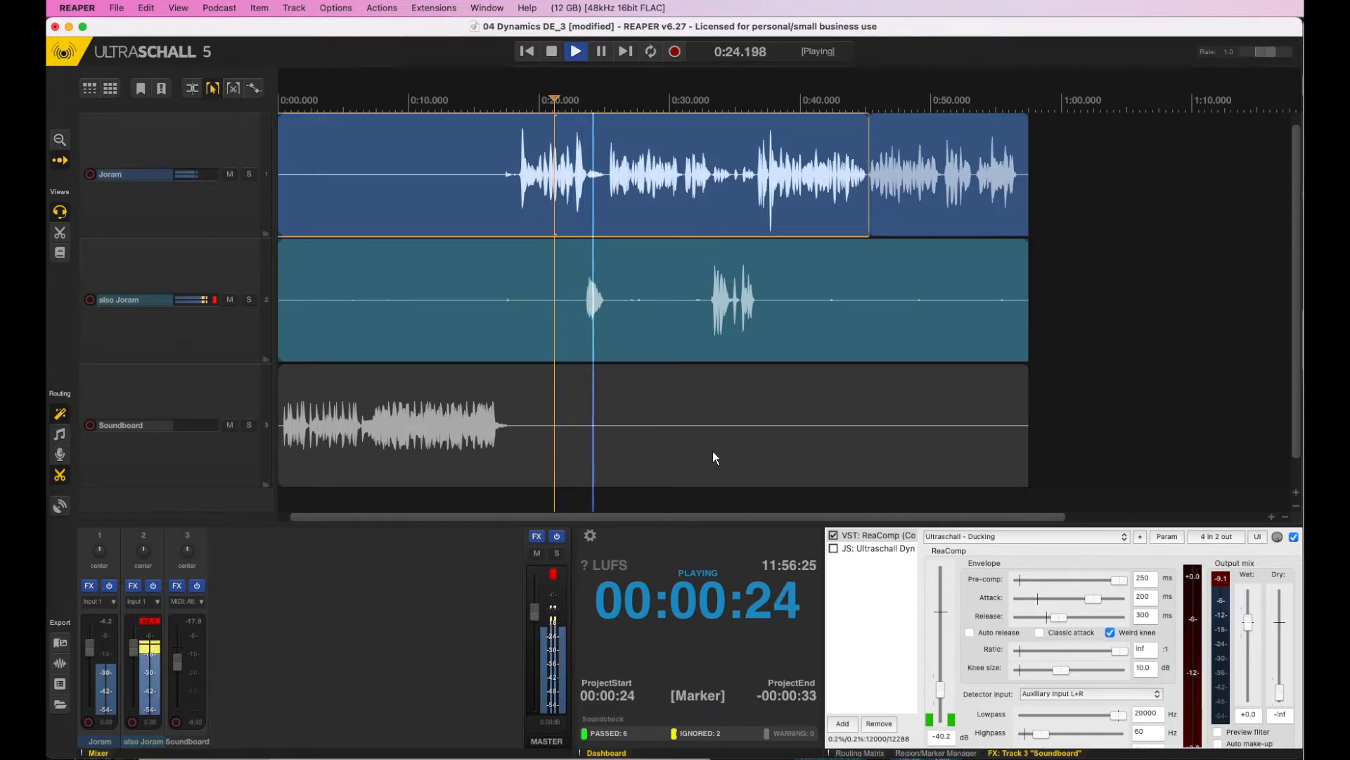
key(space)
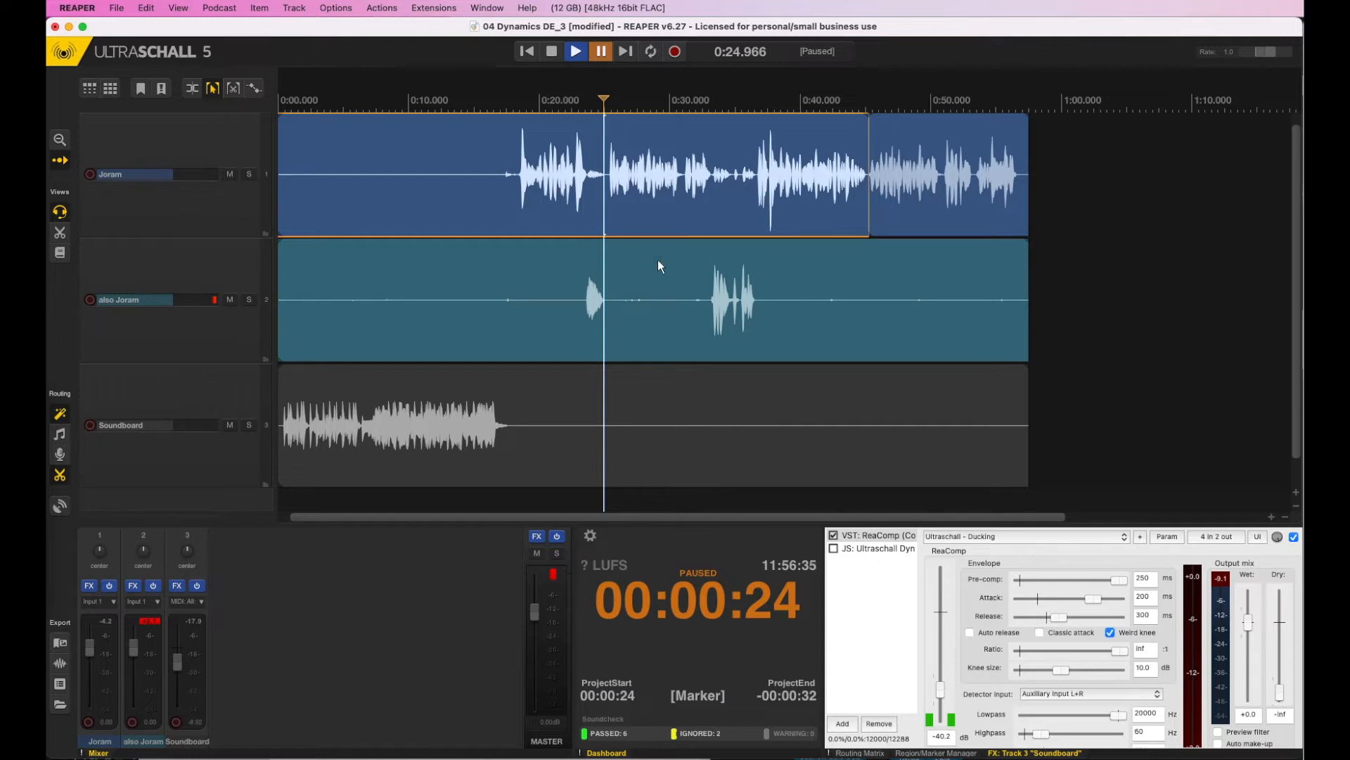
Enable the ReaEQ and Ultraschall Dynamics effects on the first voice track.
click(88, 586)
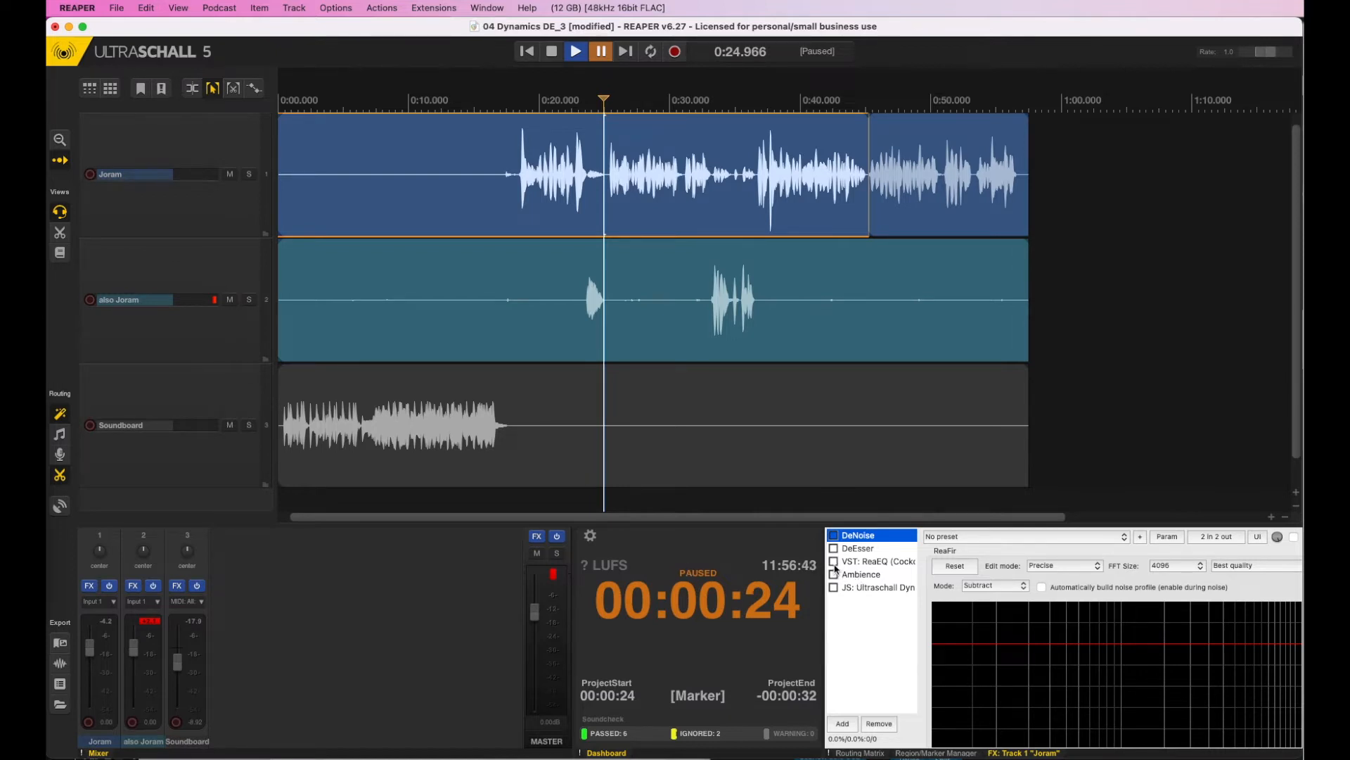
click(861, 561)
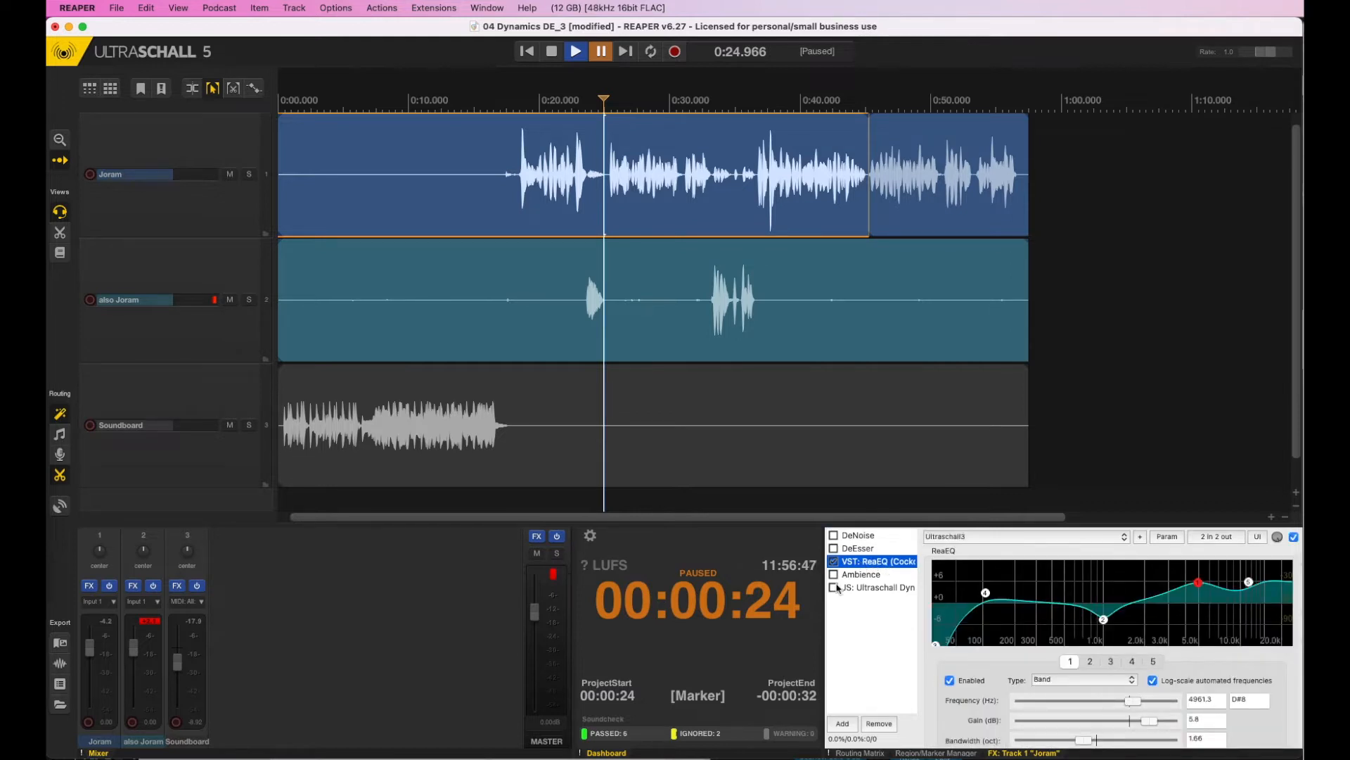
click(834, 598)
click(852, 589)
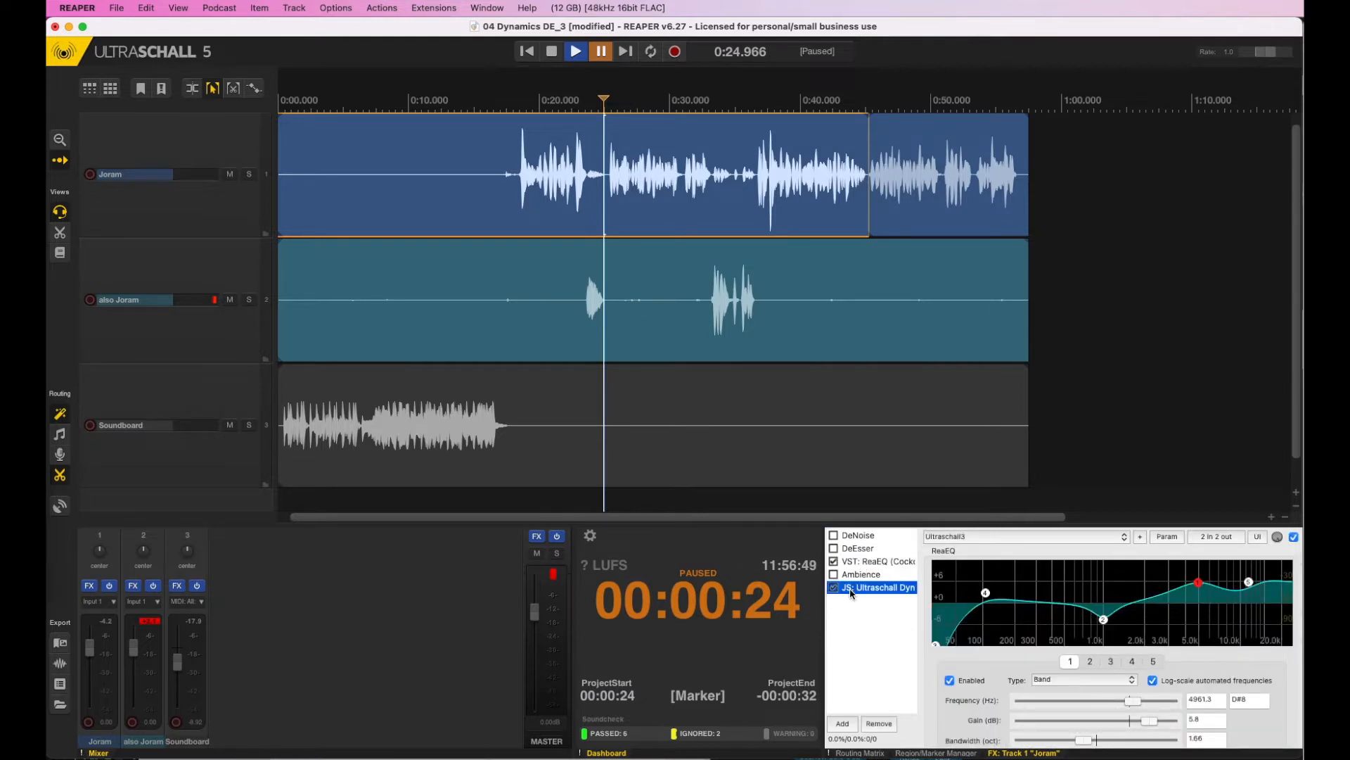
Enable the ReaEQ and Ultraschall Dynamics effects on the second voice track.
click(133, 588)
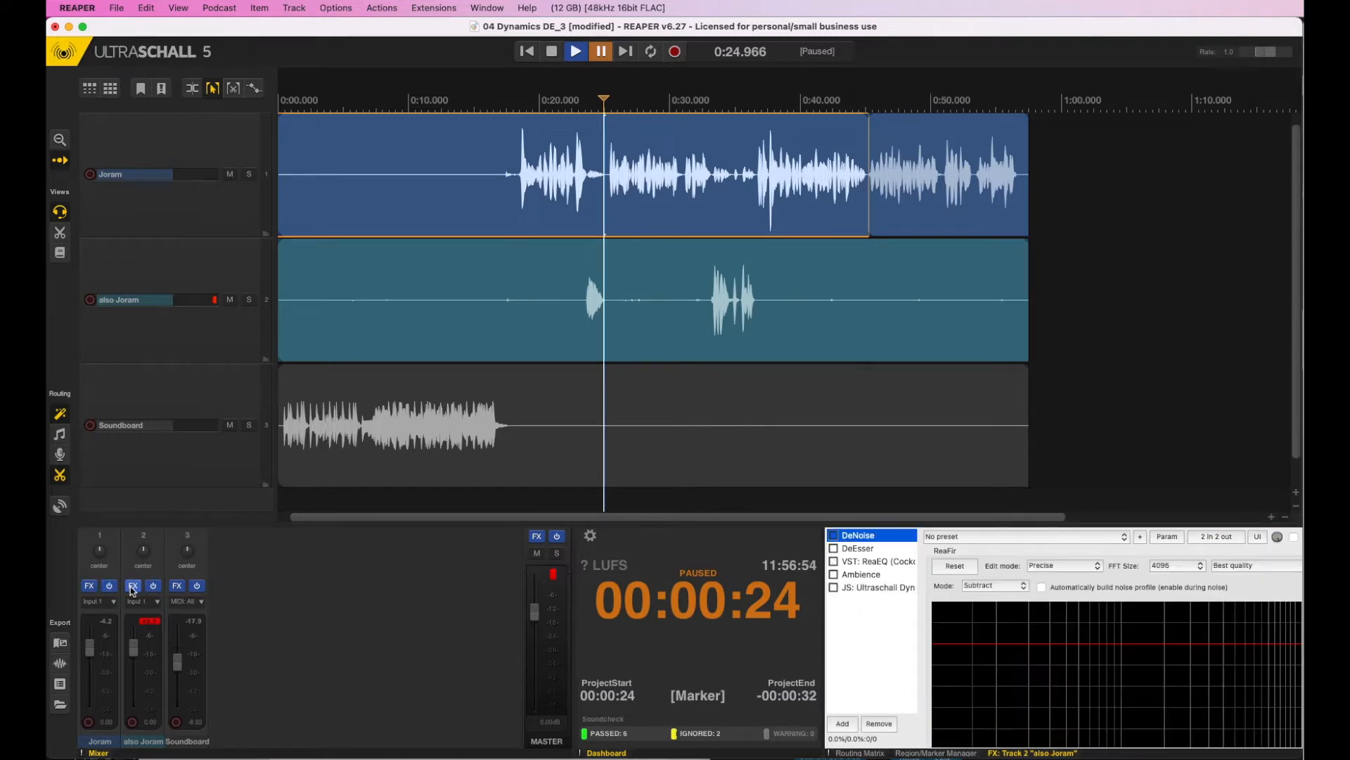
click(845, 561)
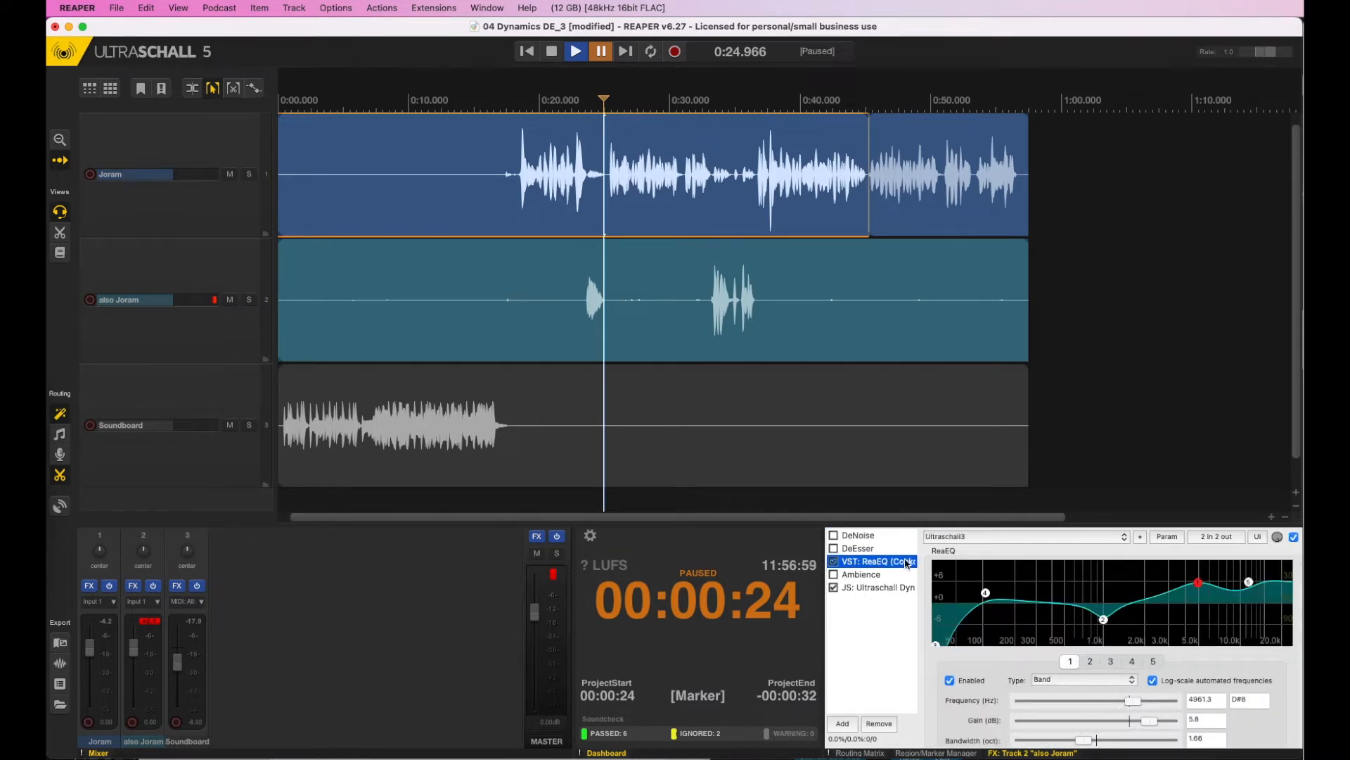
click(902, 589)
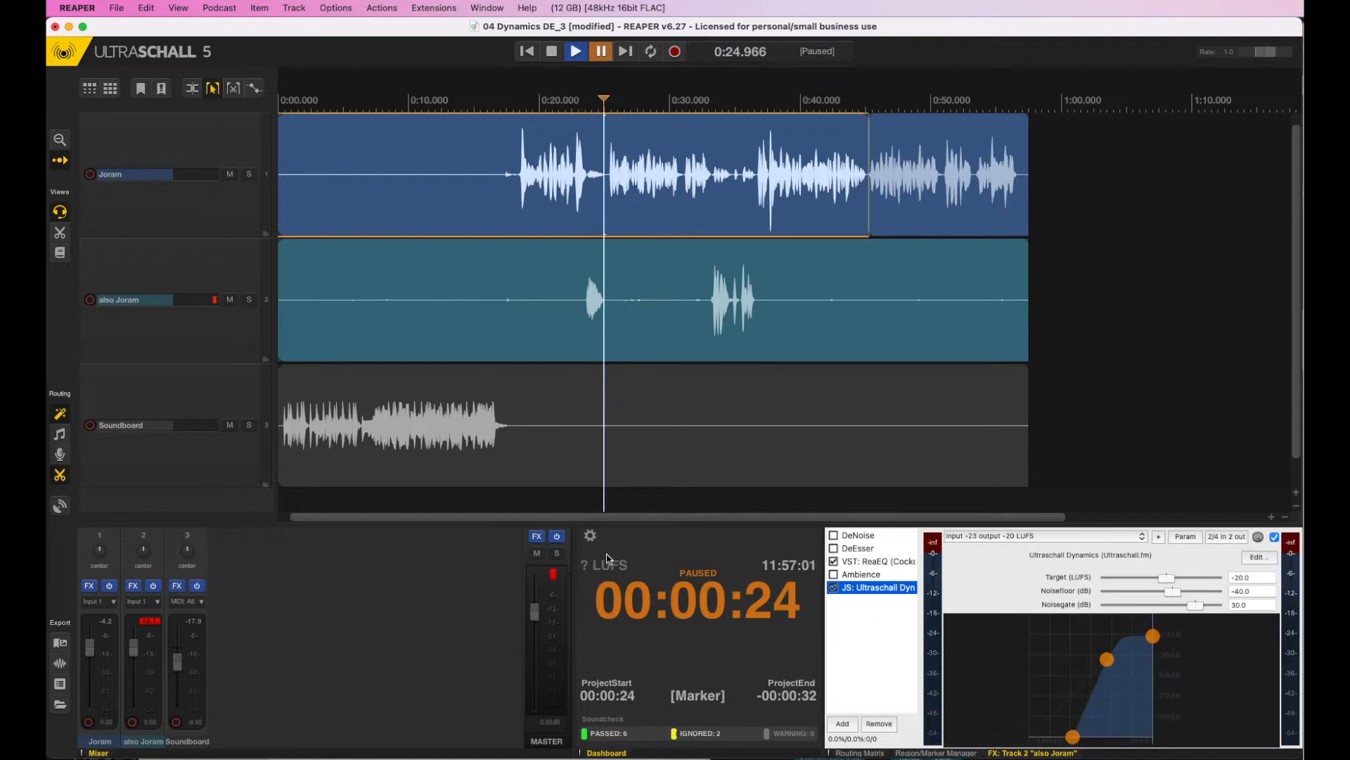
Enable LUFS Loudness Metering on the master track and play the mix from about 0:21 to measure its loudness.
click(536, 535)
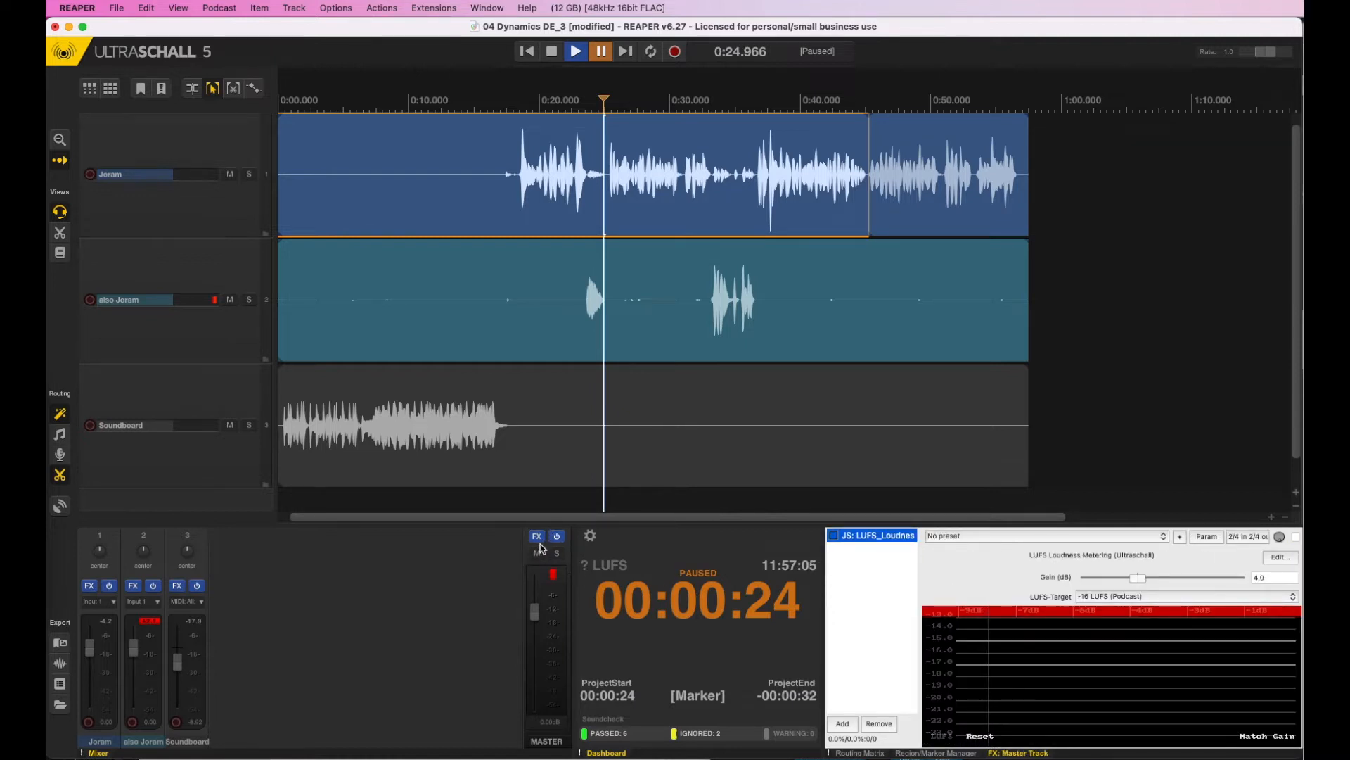
click(833, 536)
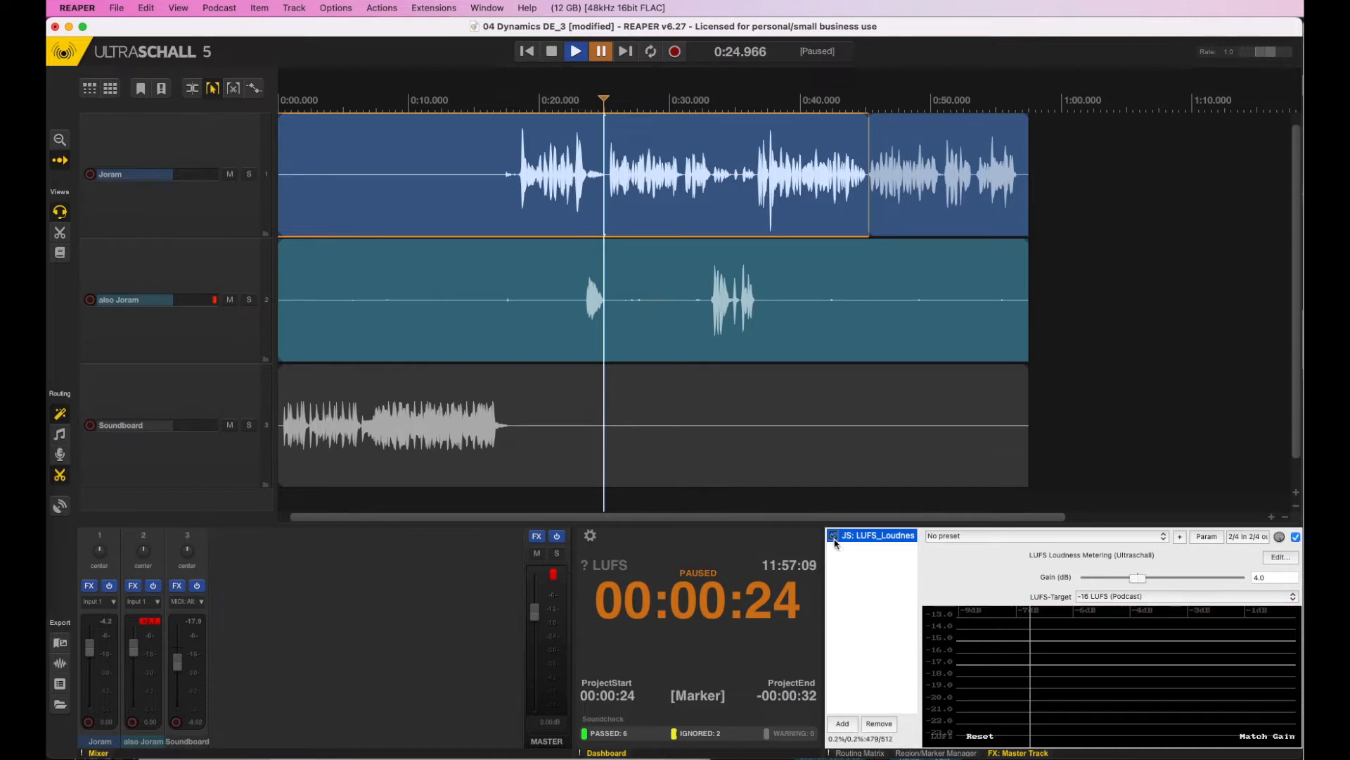
click(557, 169)
key(space)
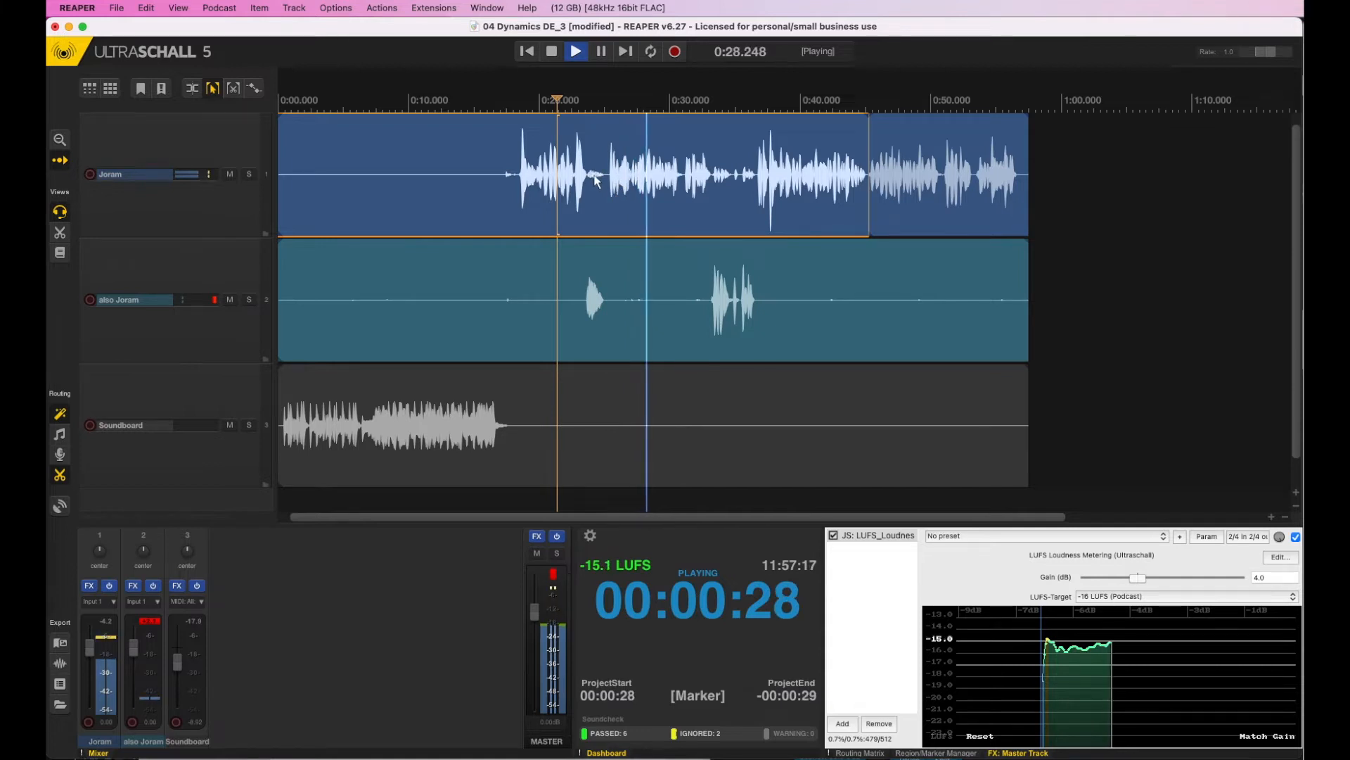
key(space)
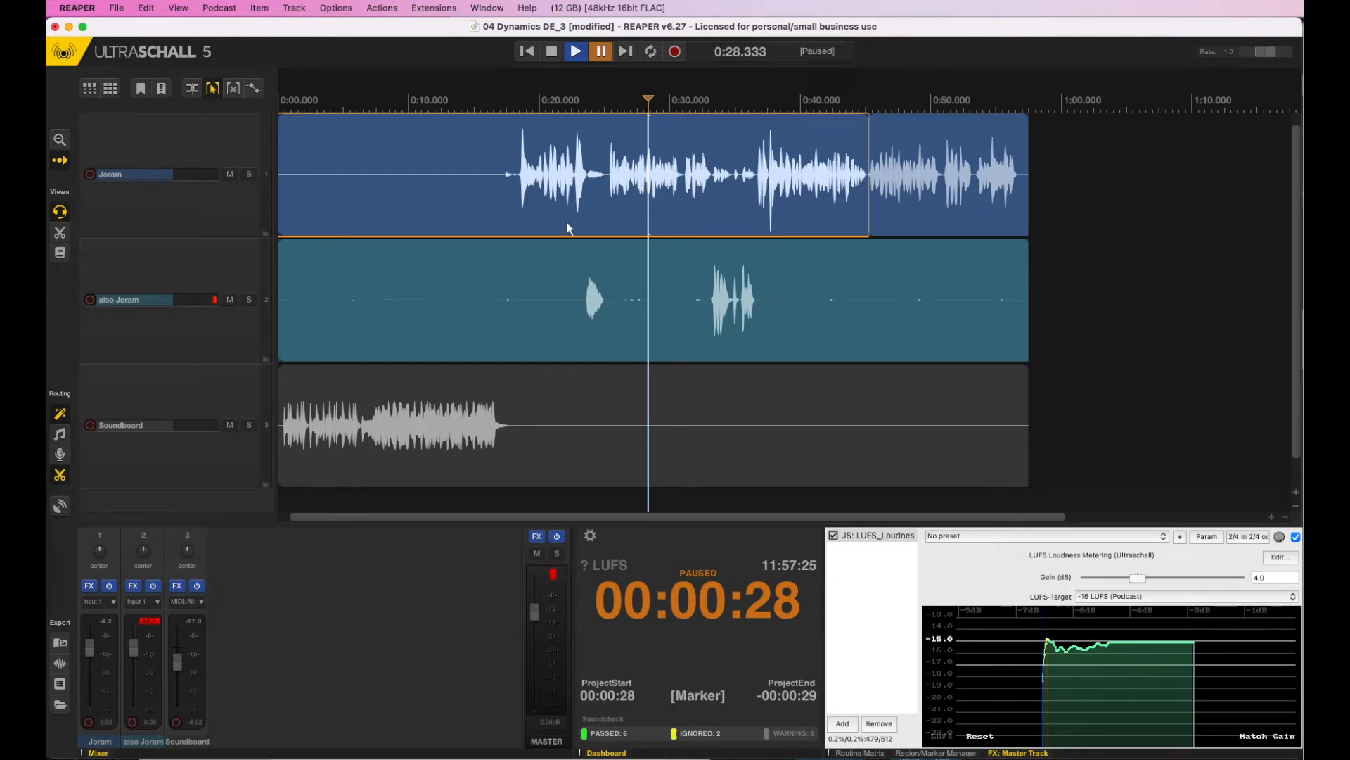
Split the Soundboard clip just after the music ends at about 0:18 and raise the volume of the music clip.
click(512, 427)
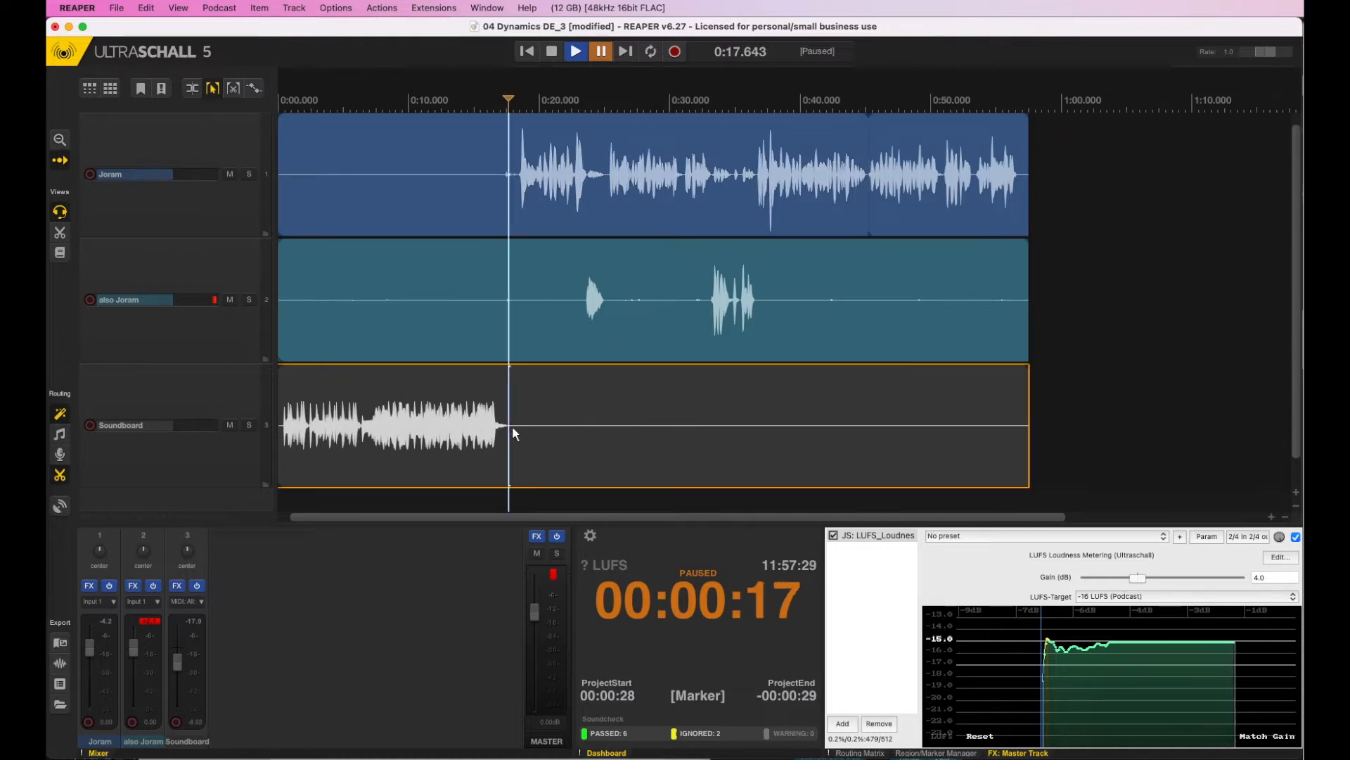
click(480, 426)
drag(486, 365, 482, 395)
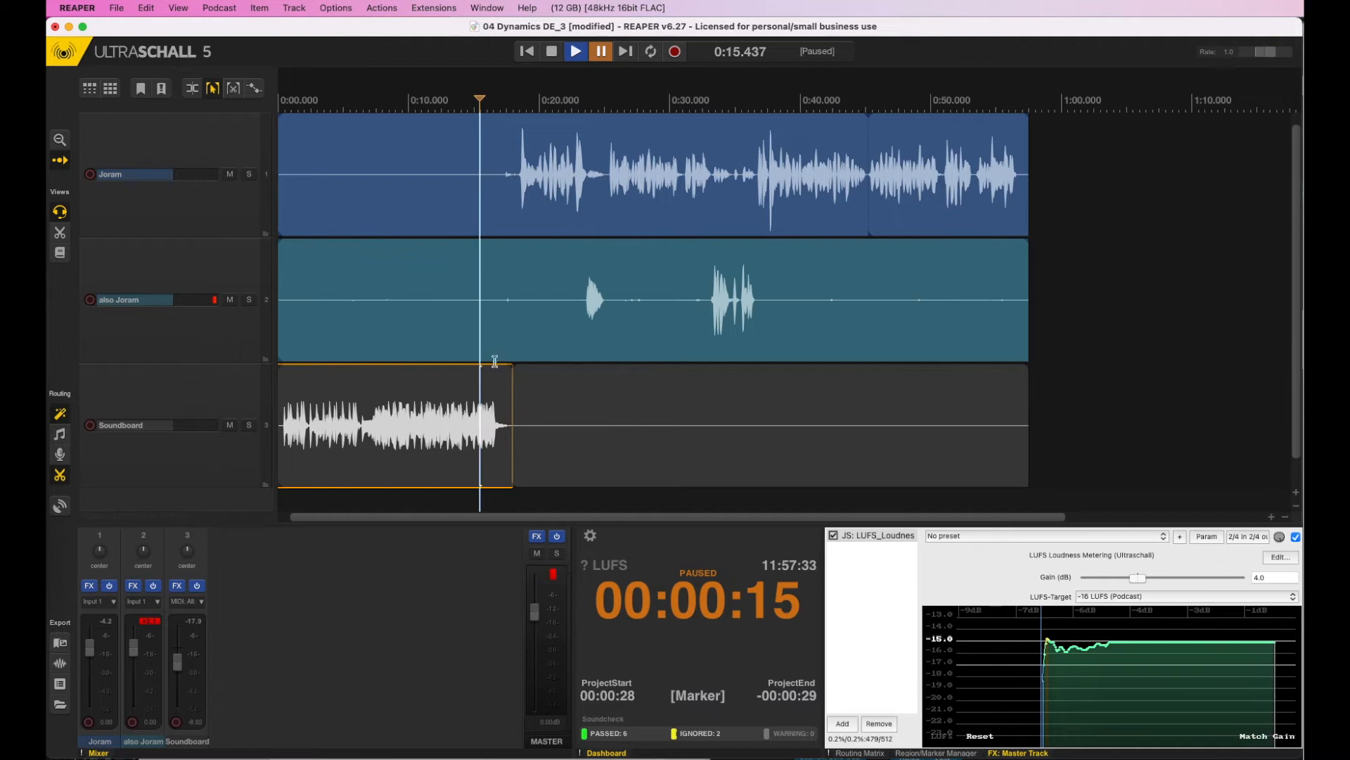
drag(495, 366, 490, 218)
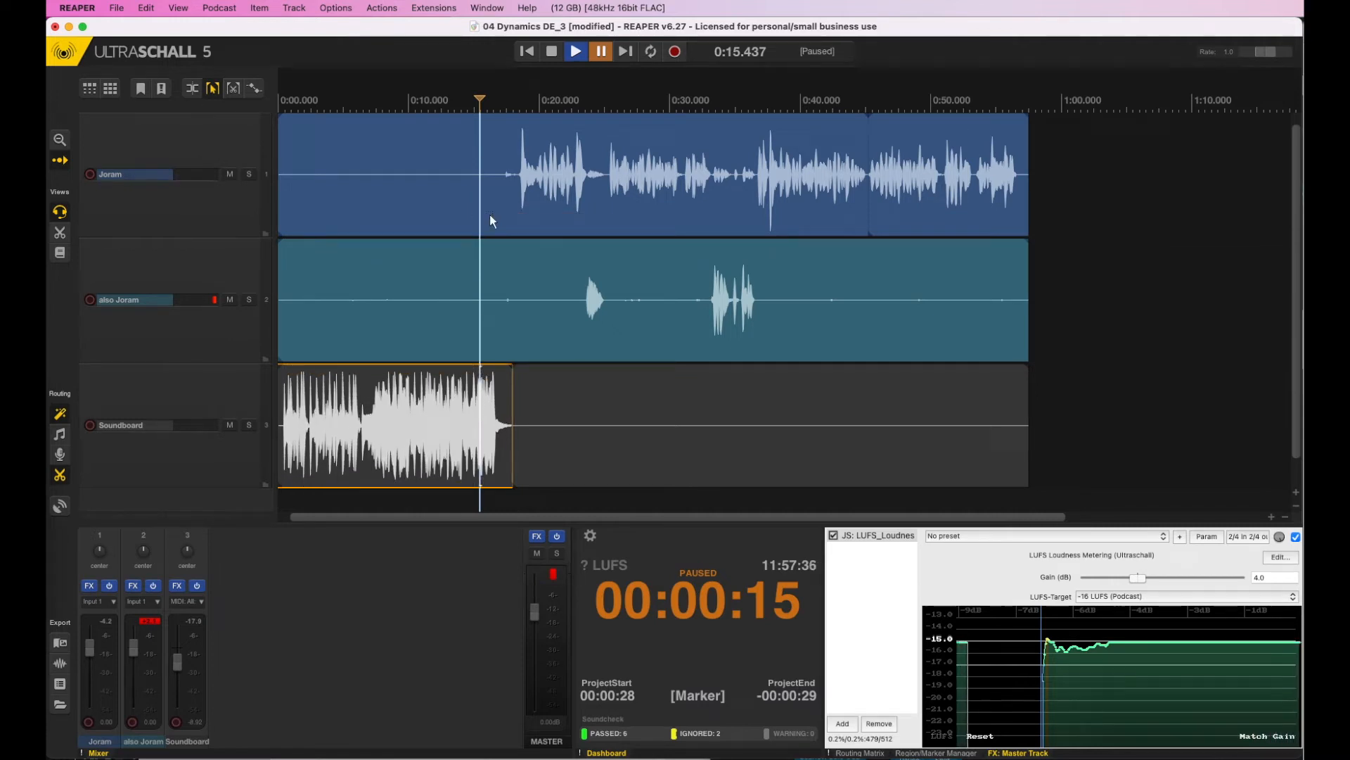
Play the music from about 0:12 to check its loudness on the meter.
click(433, 470)
key(space)
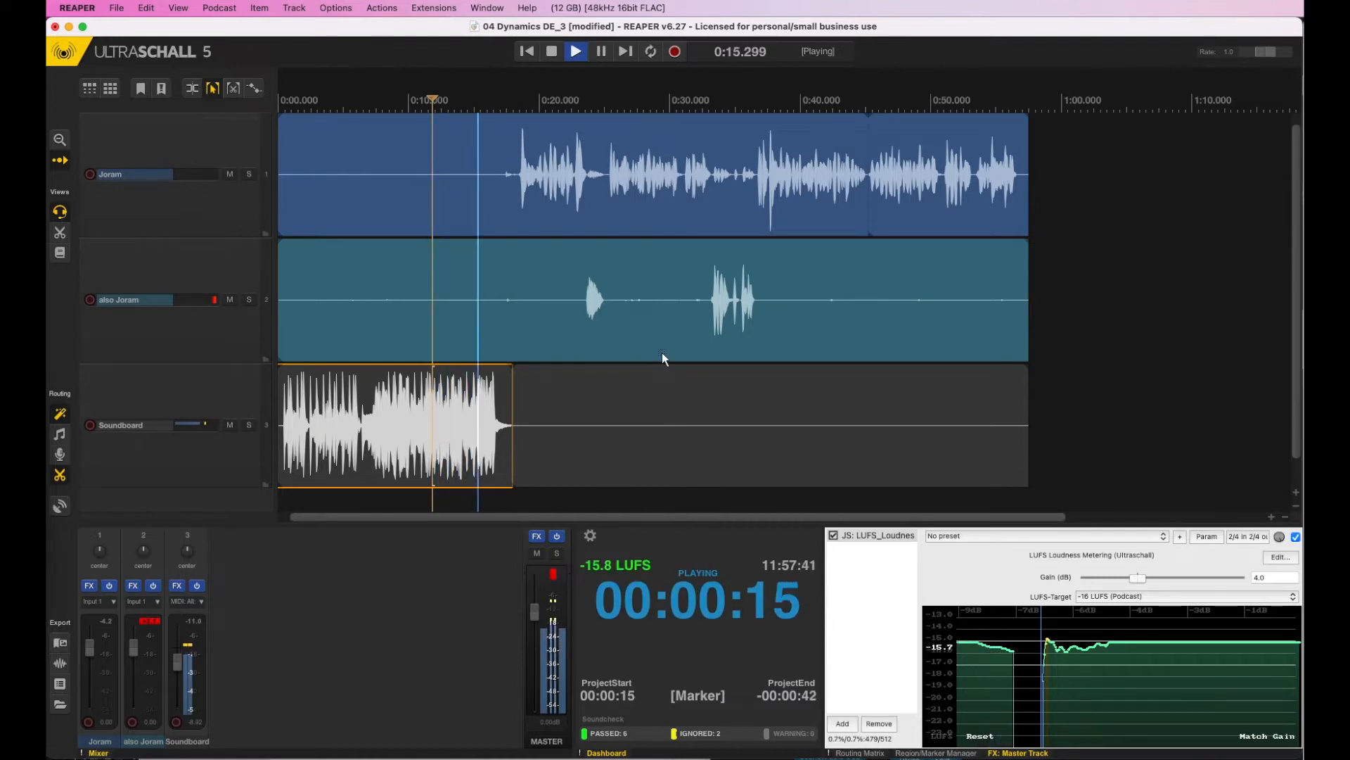
key(space)
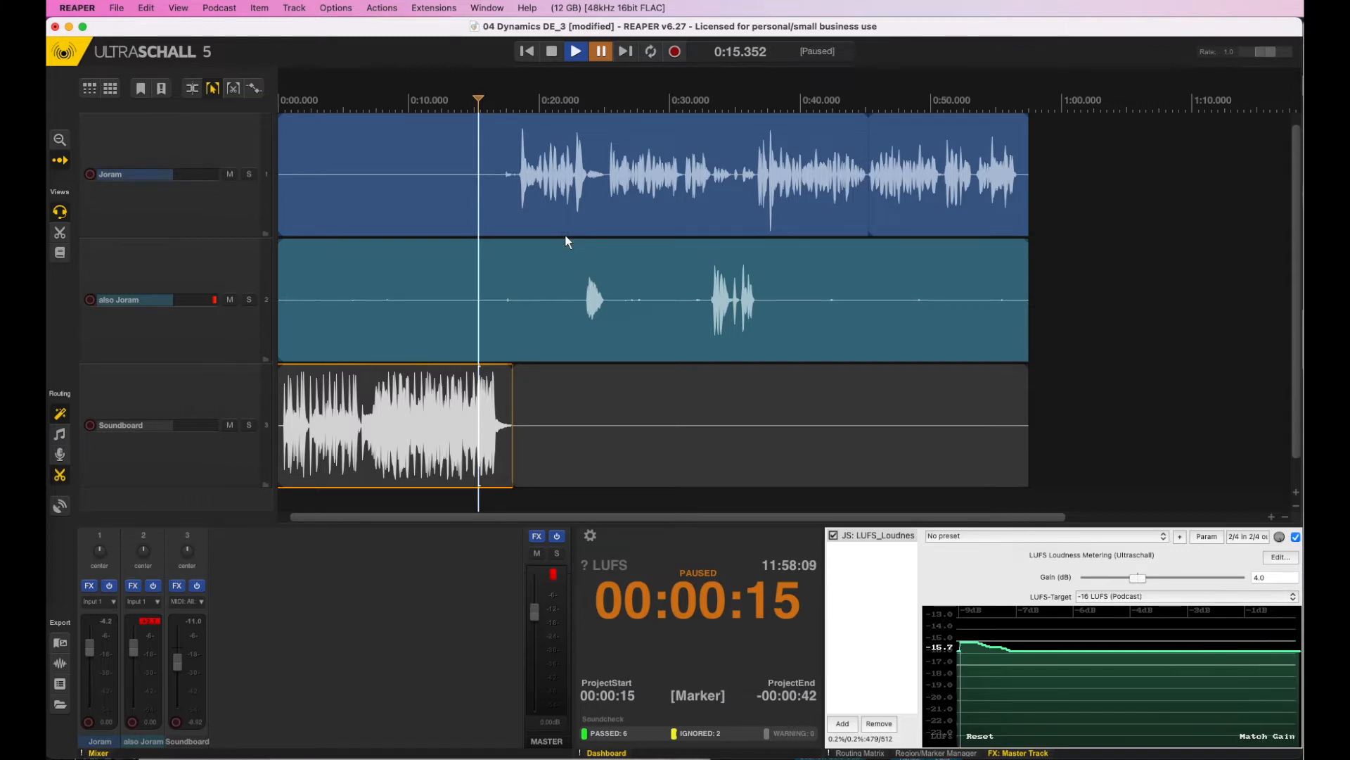
Play the speaker change from about 0:23 to listen for crosstalk from the second voice on the first voice track.
click(583, 181)
key(space)
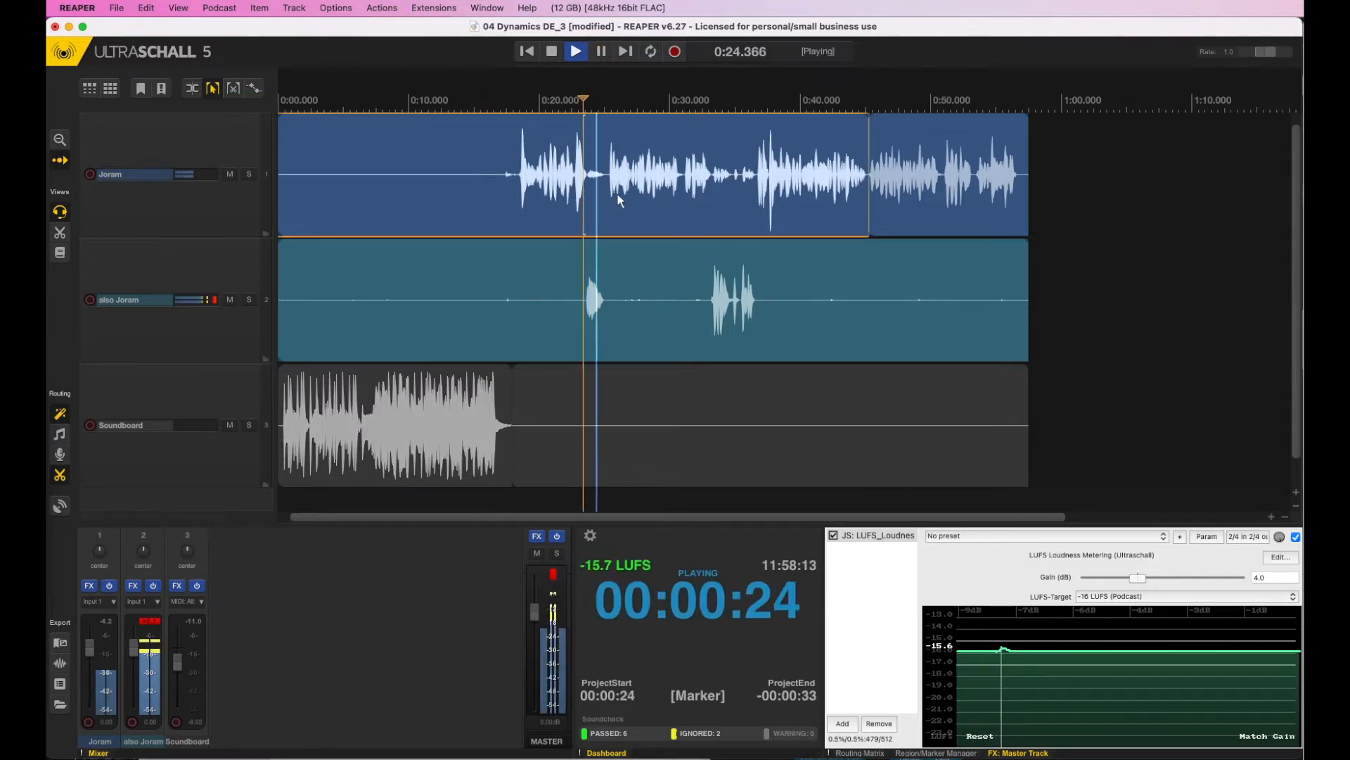
key(space)
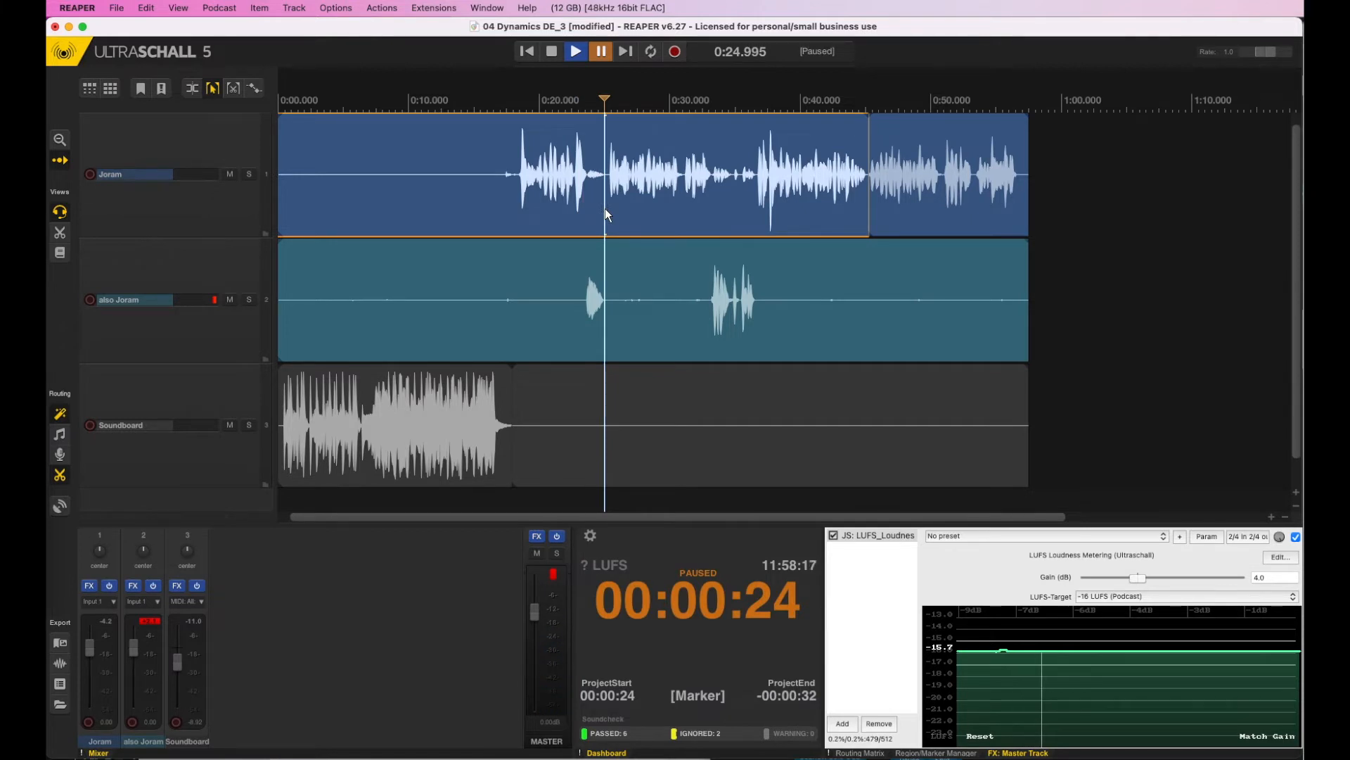
click(584, 303)
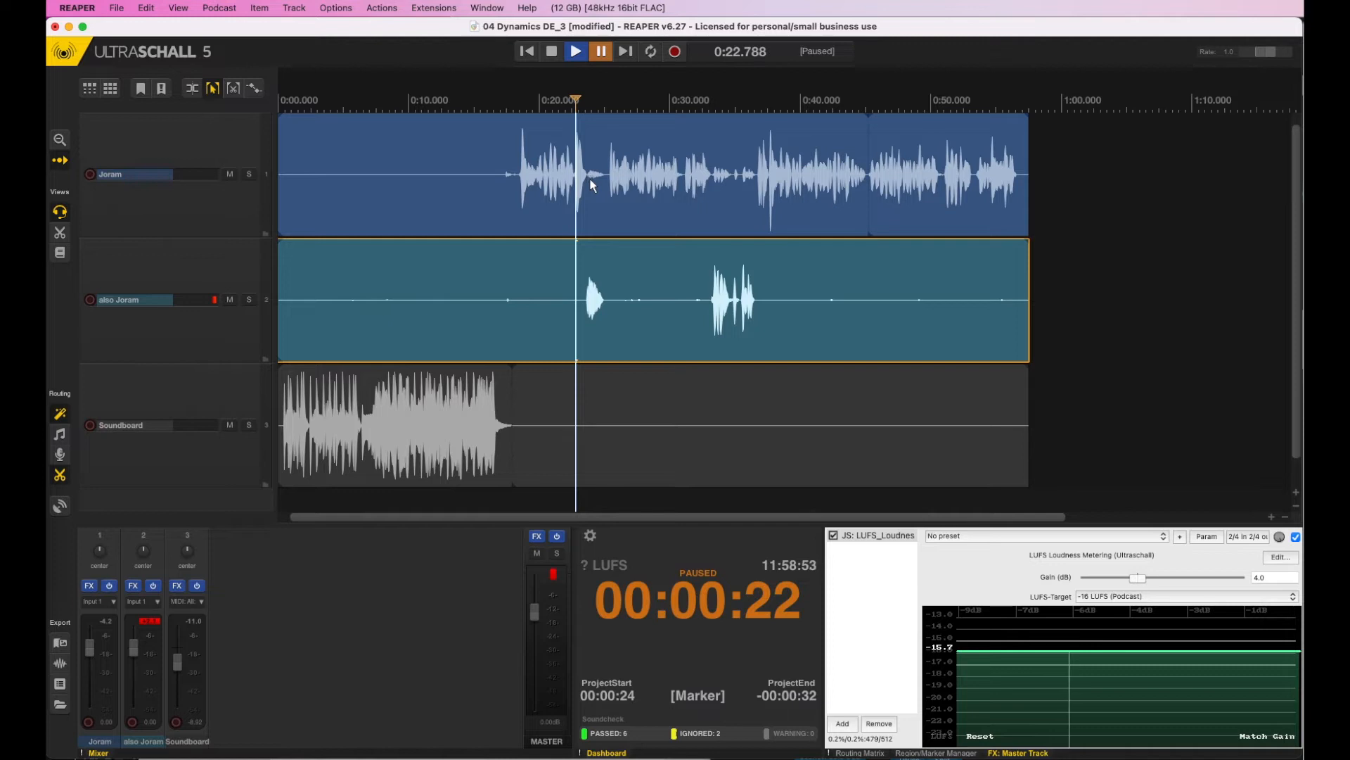
scroll(589, 184, up, 2)
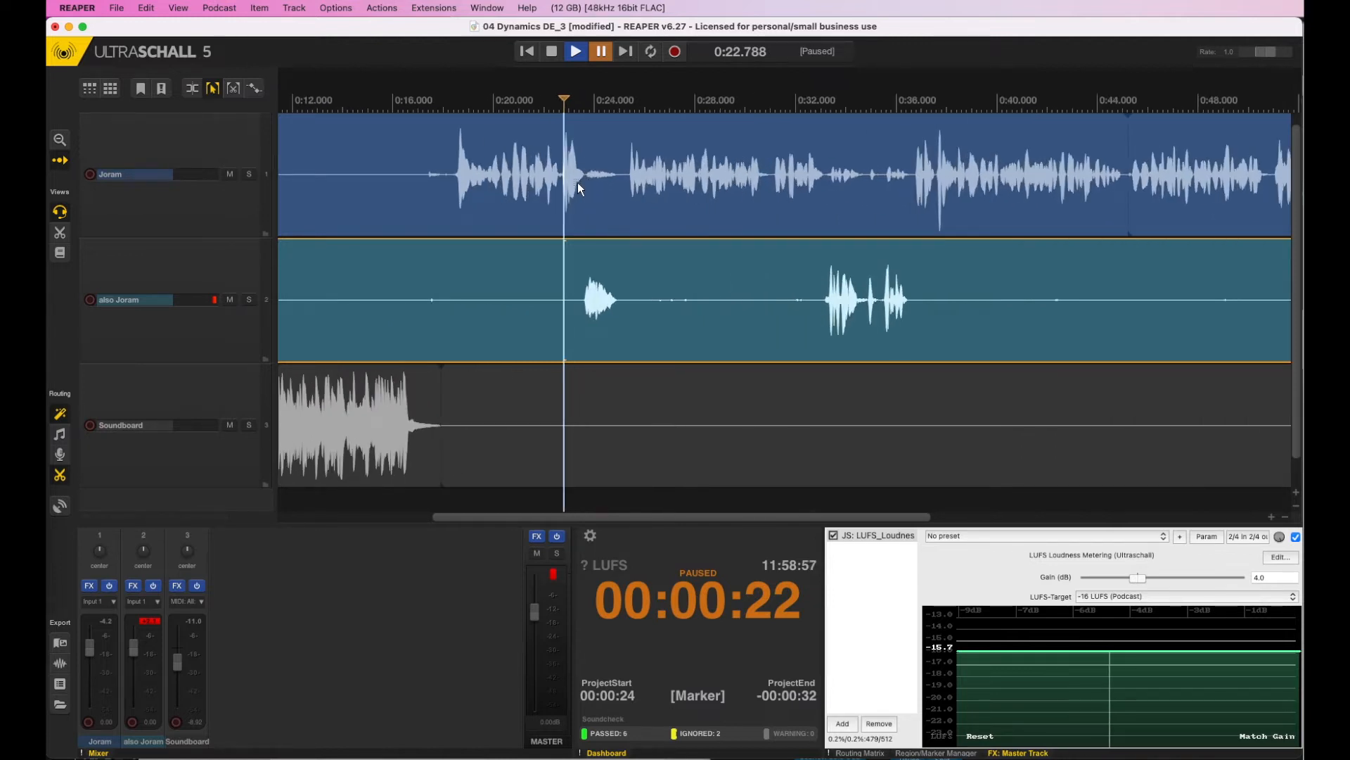
click(577, 184)
key(space)
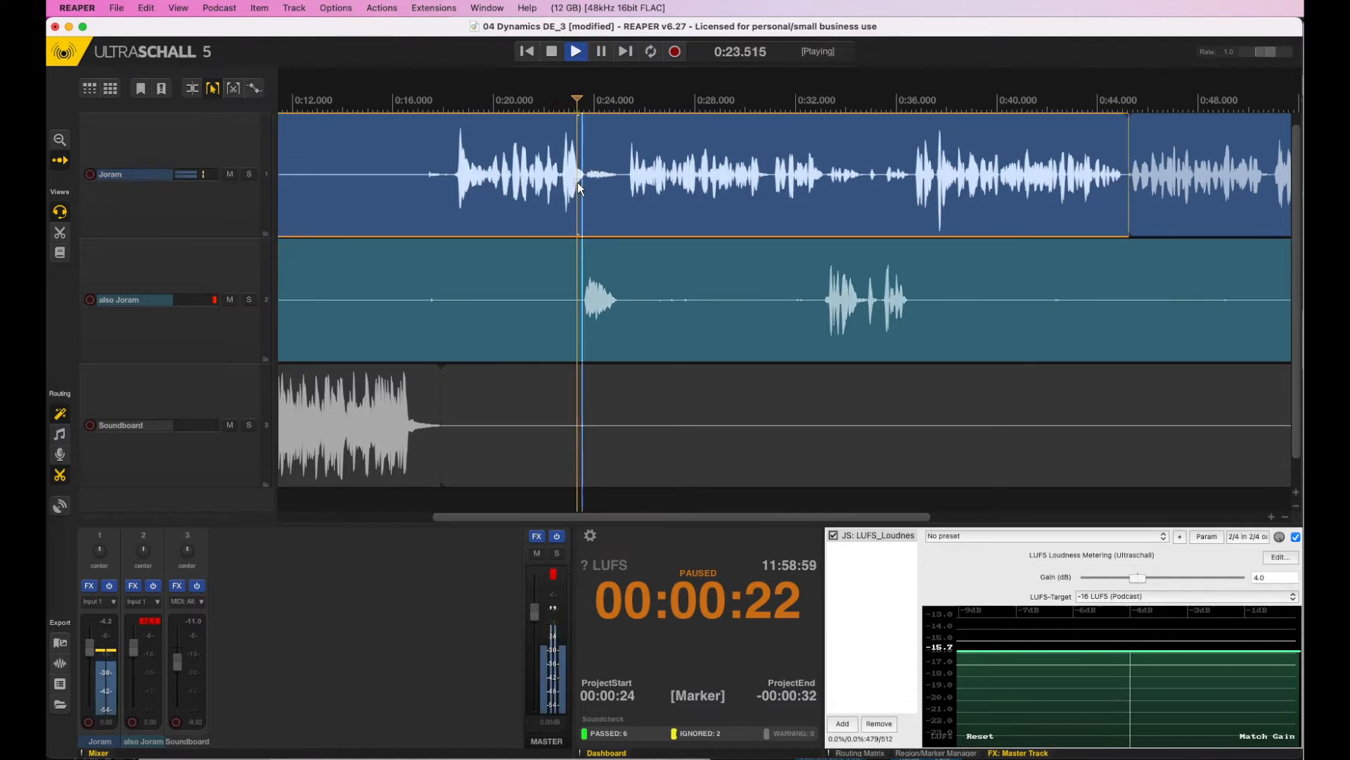
key(space)
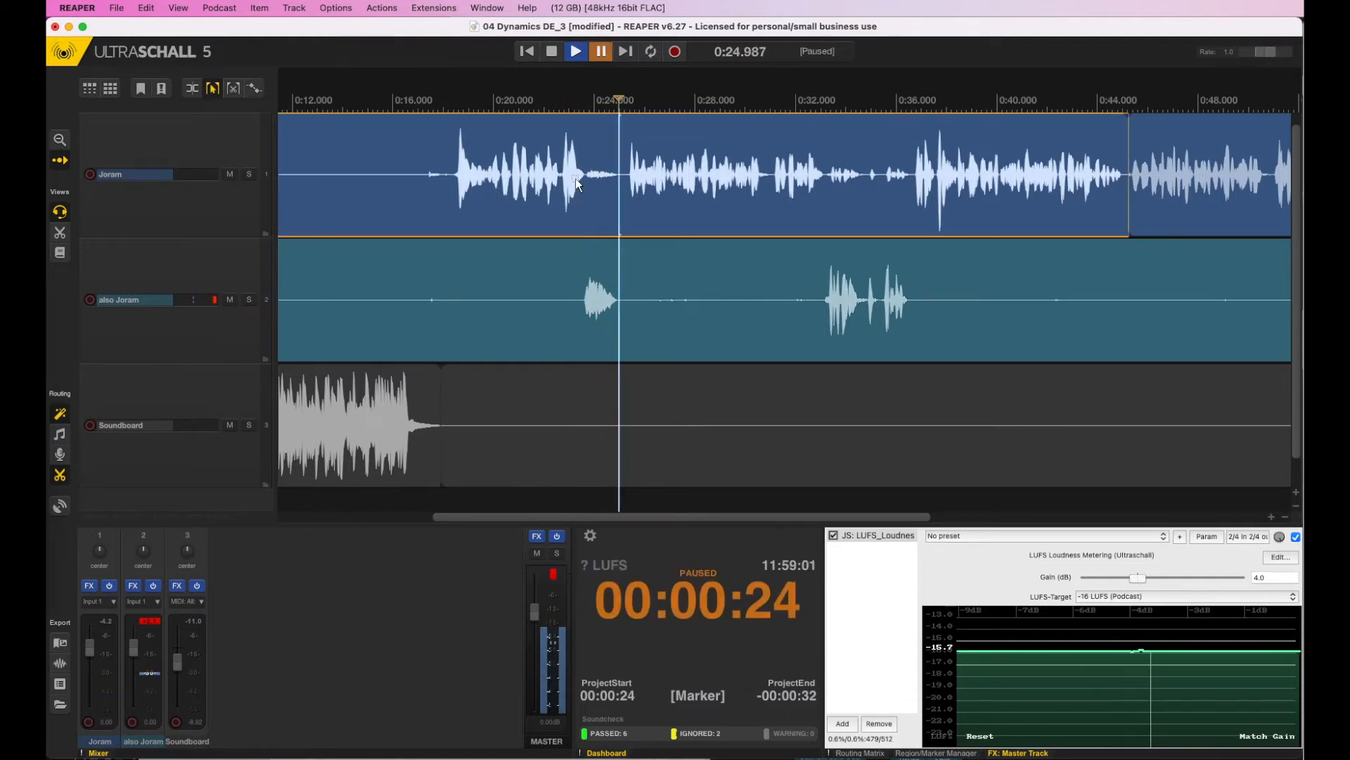
Try to mute the crosstalk on the first voice track between about 0:23.6 and 0:25.
click(586, 180)
drag(588, 181, 622, 186)
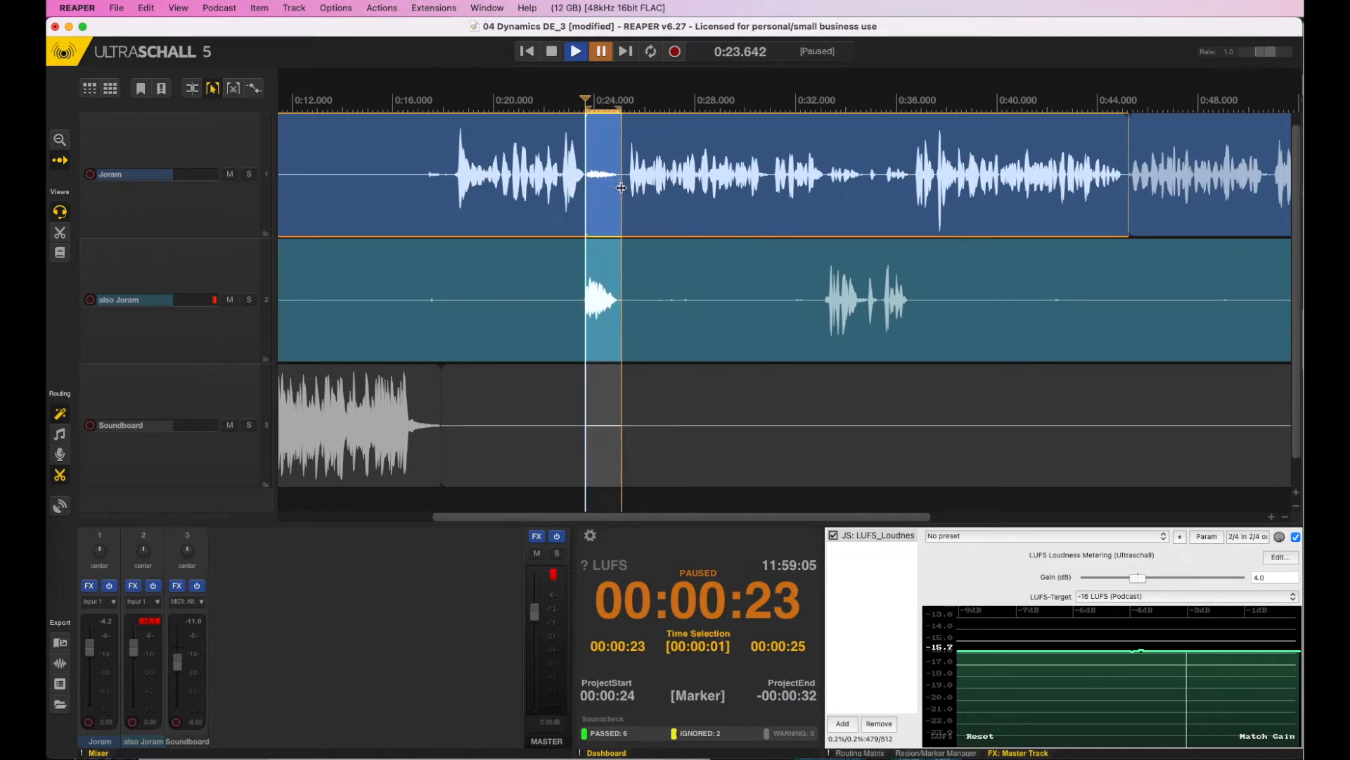
key(y)
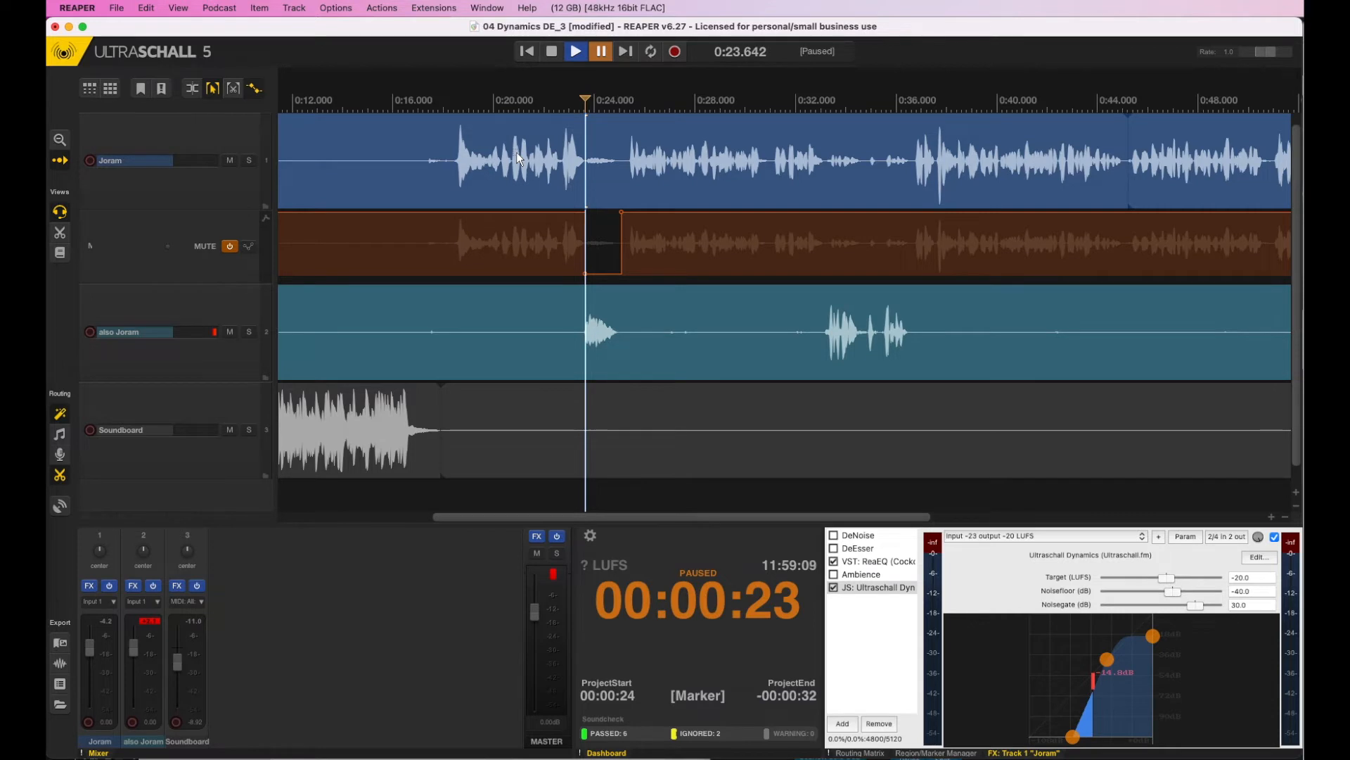
key(super+z)
key(super+z)
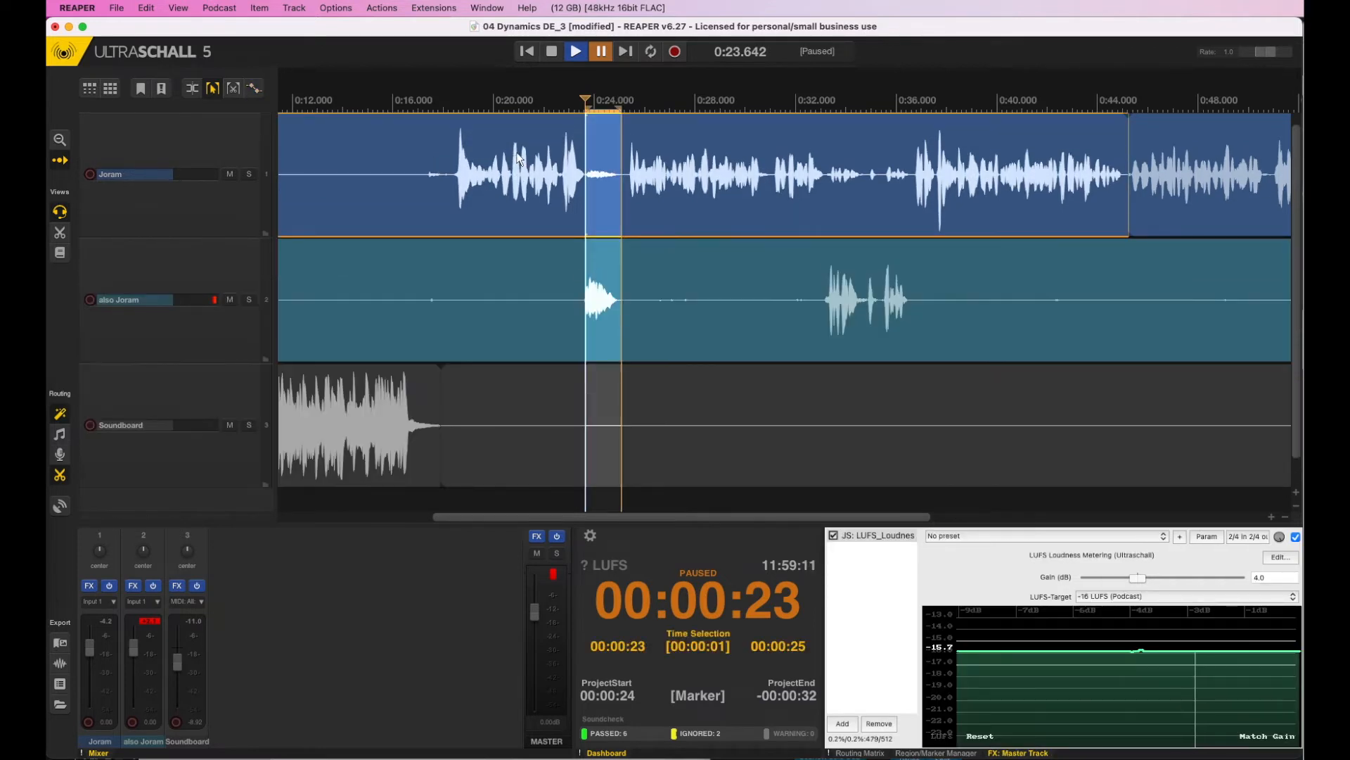
Display the first voice track's effects chain with the Ultraschall Dynamics curve.
click(569, 217)
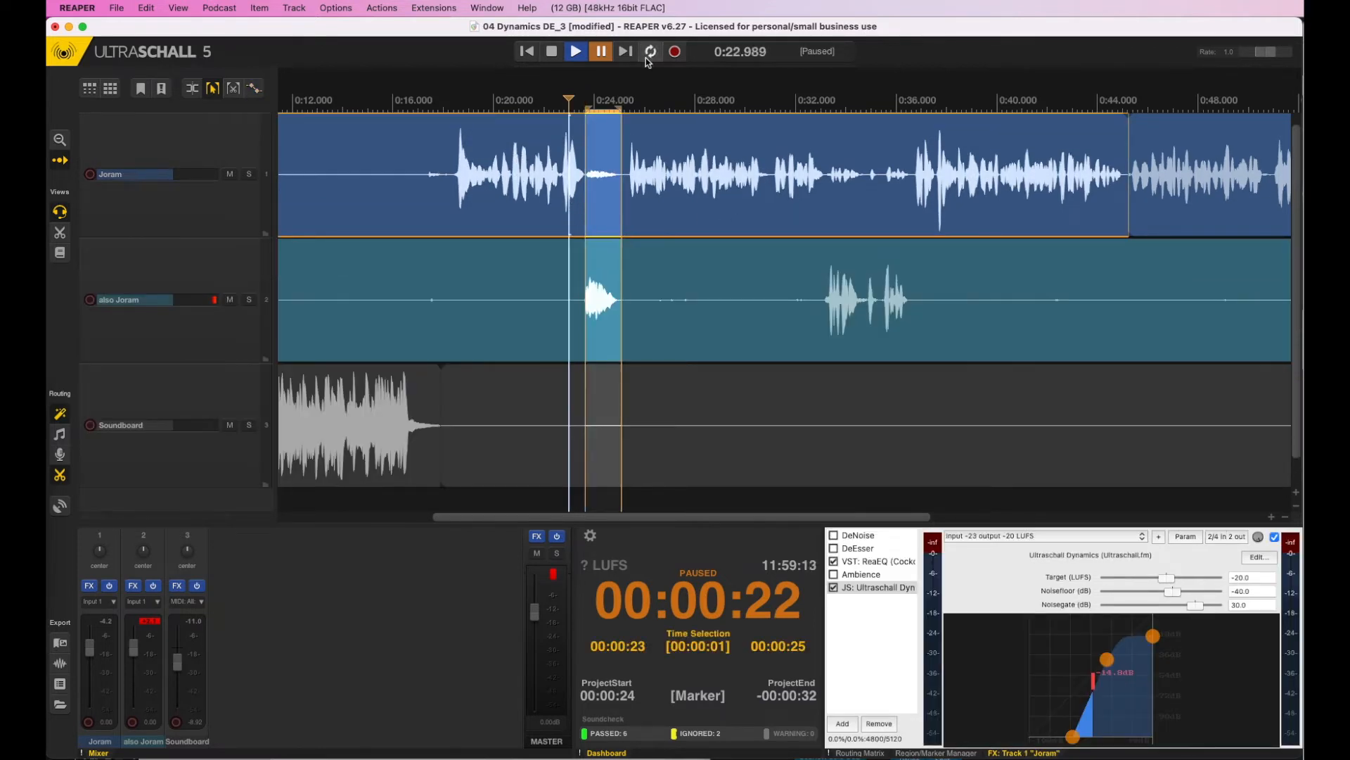
click(89, 586)
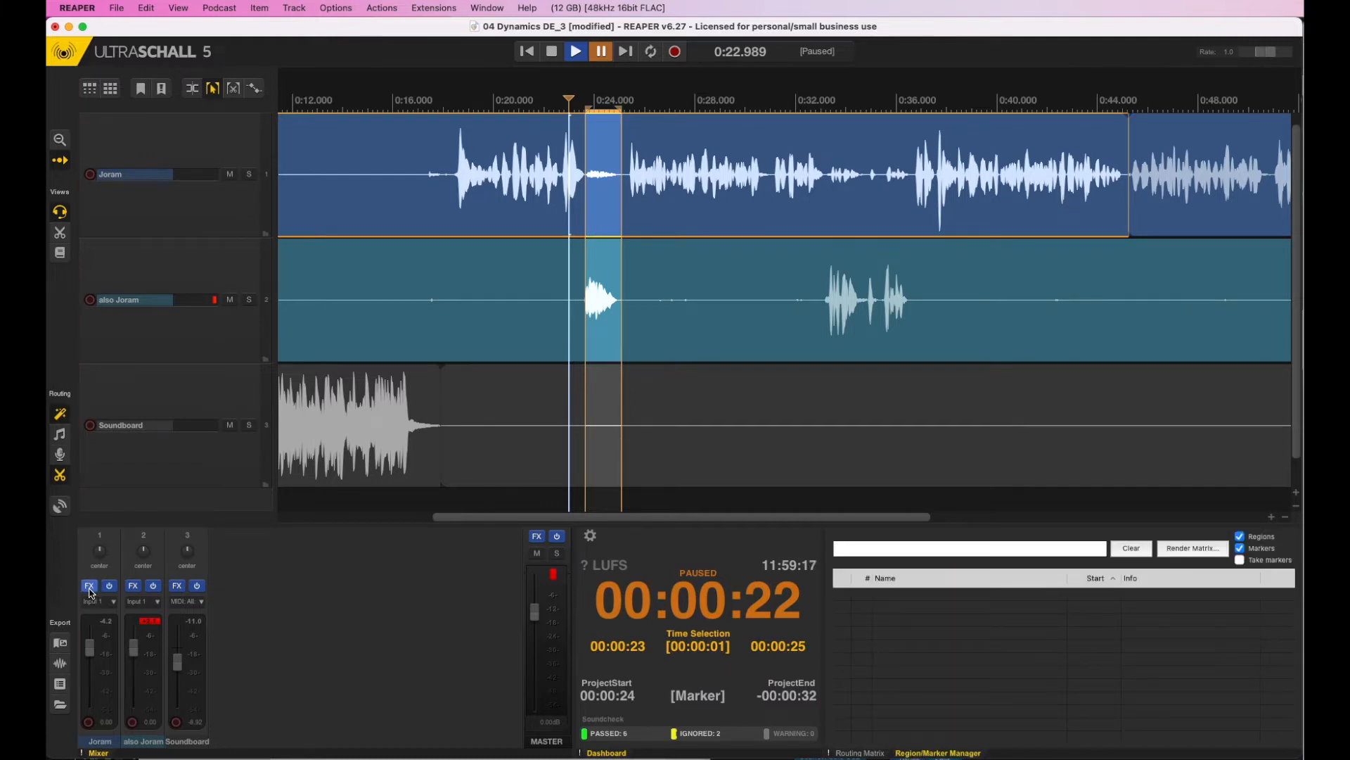
click(89, 588)
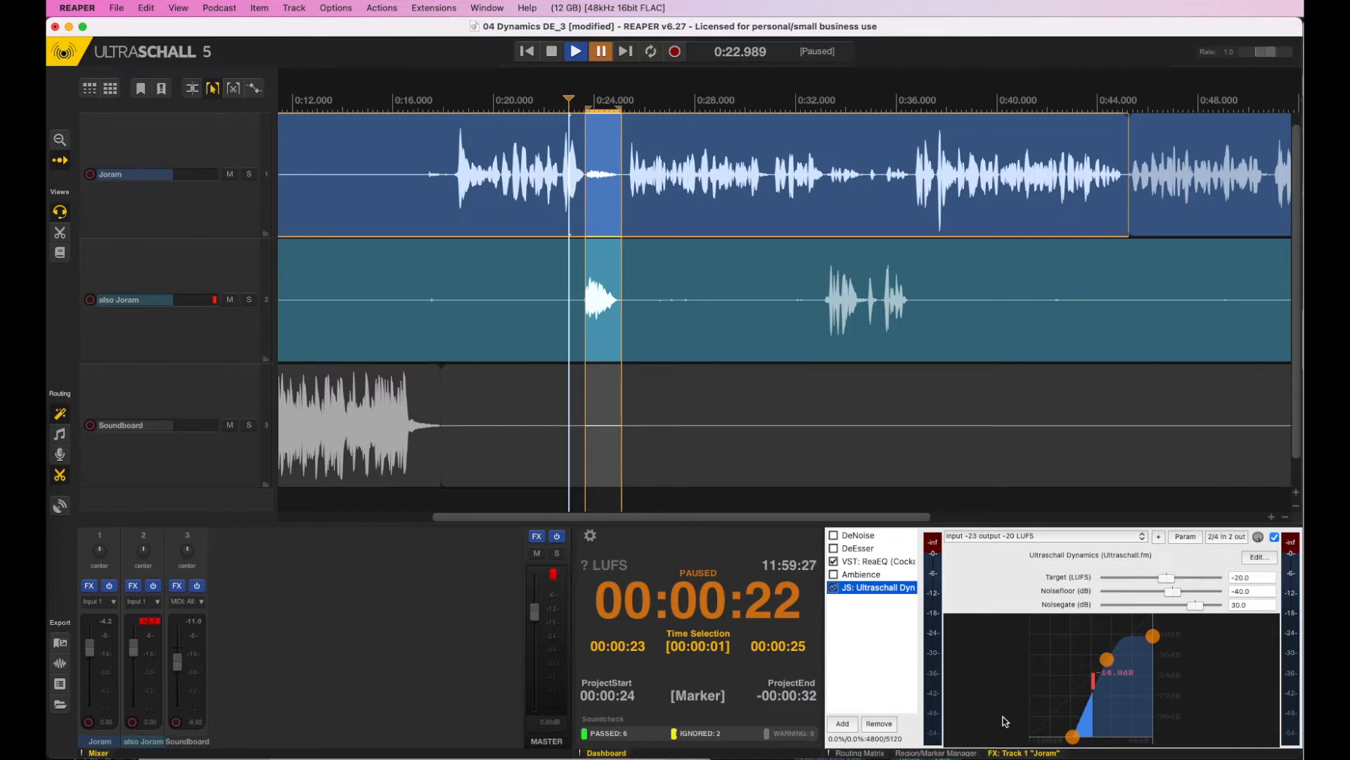
Solo the first voice track and play its quiet passage from about 0:17 to 0:18 as a loop.
click(535, 319)
drag(420, 176, 451, 181)
click(654, 53)
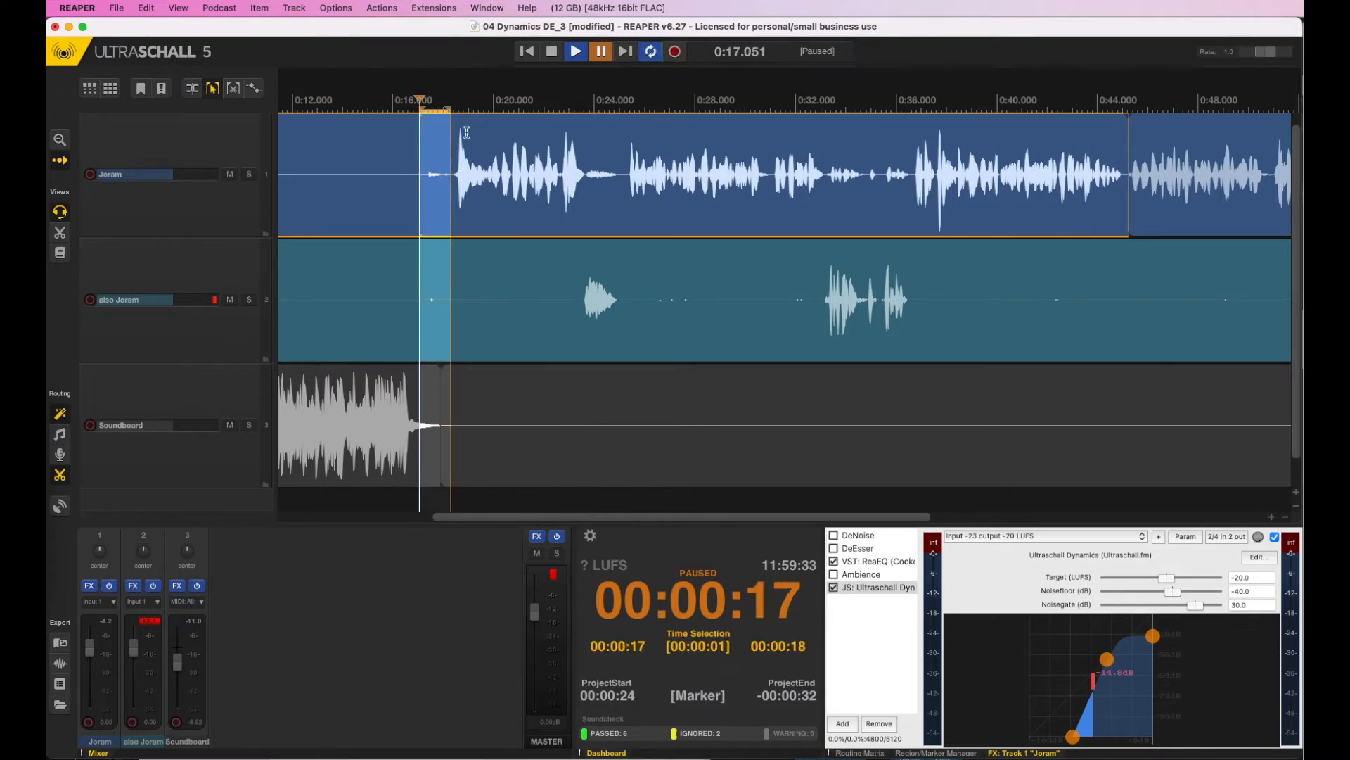
click(249, 174)
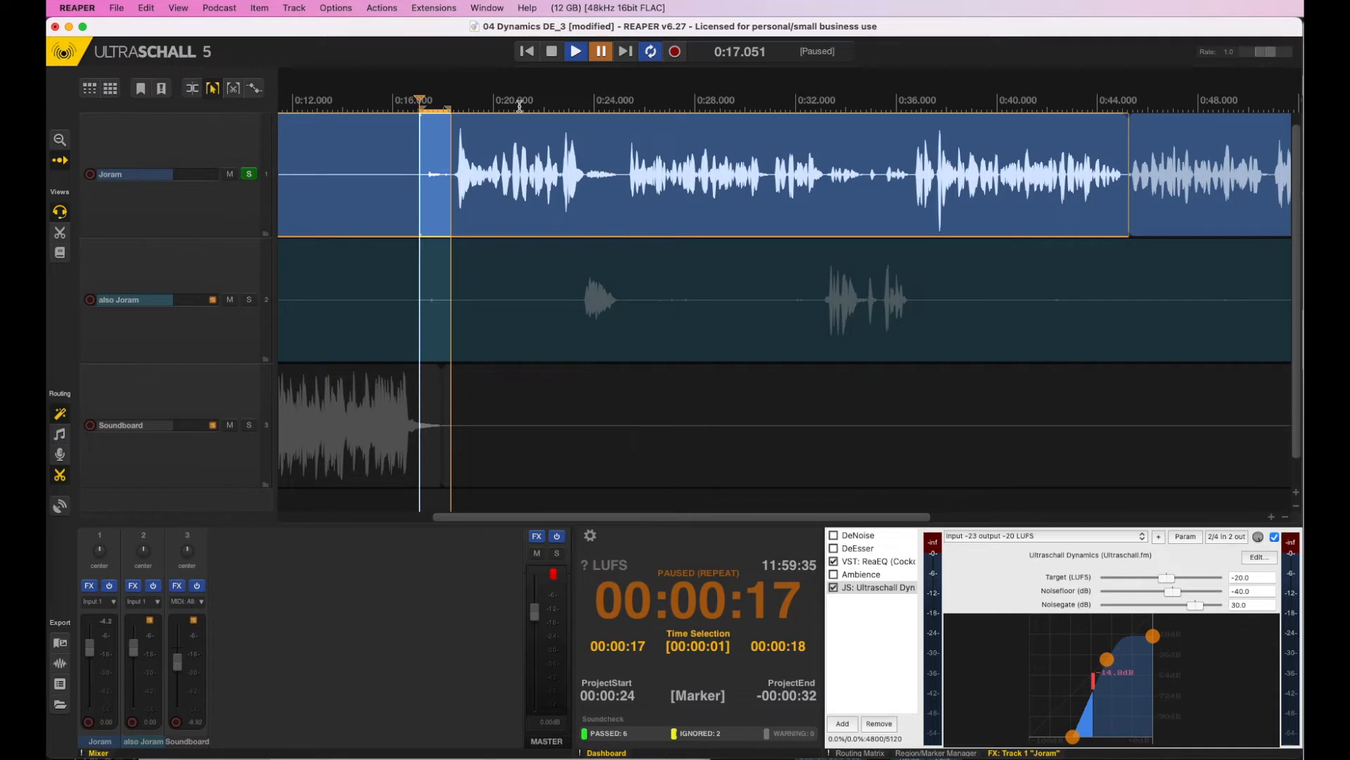
click(576, 52)
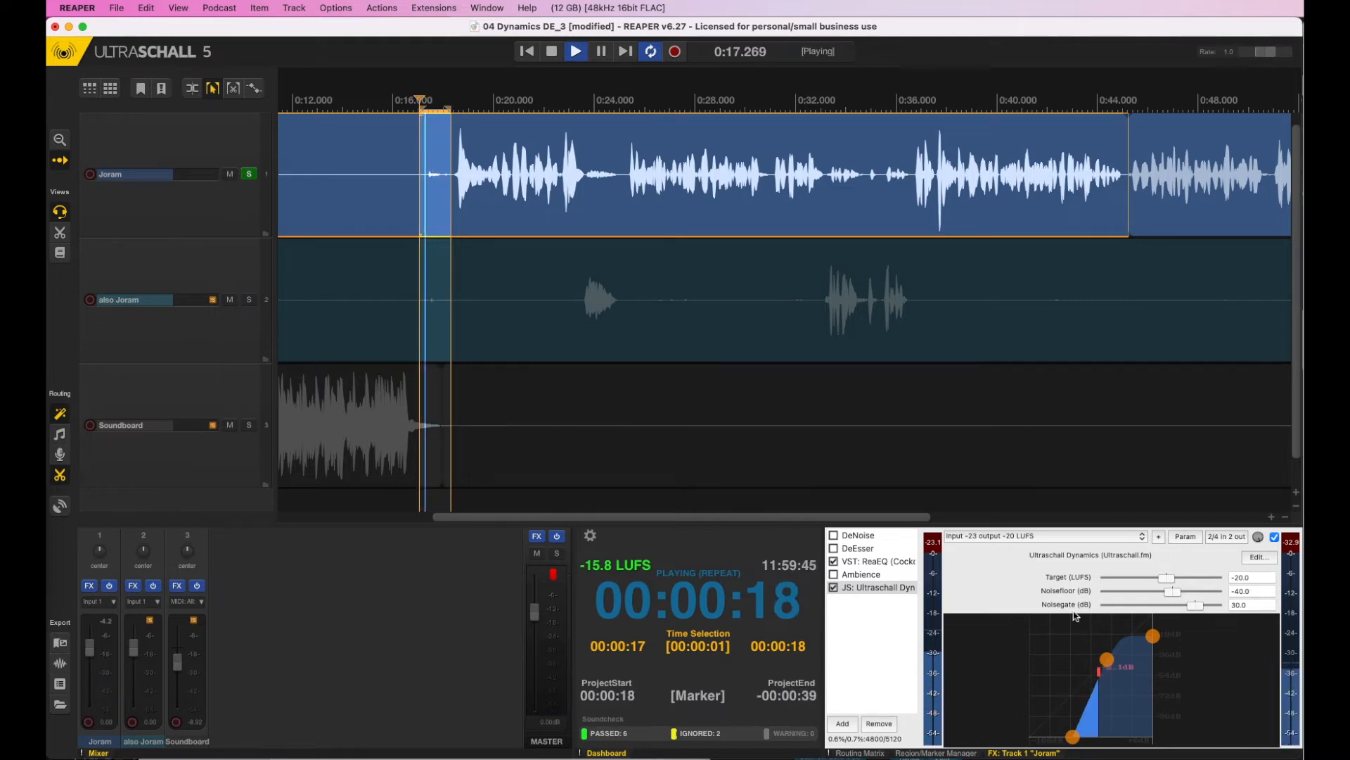
Bypass and re-enable Ultraschall Dynamics while the quiet passage loops to compare its noise gating, and pause playback.
click(835, 590)
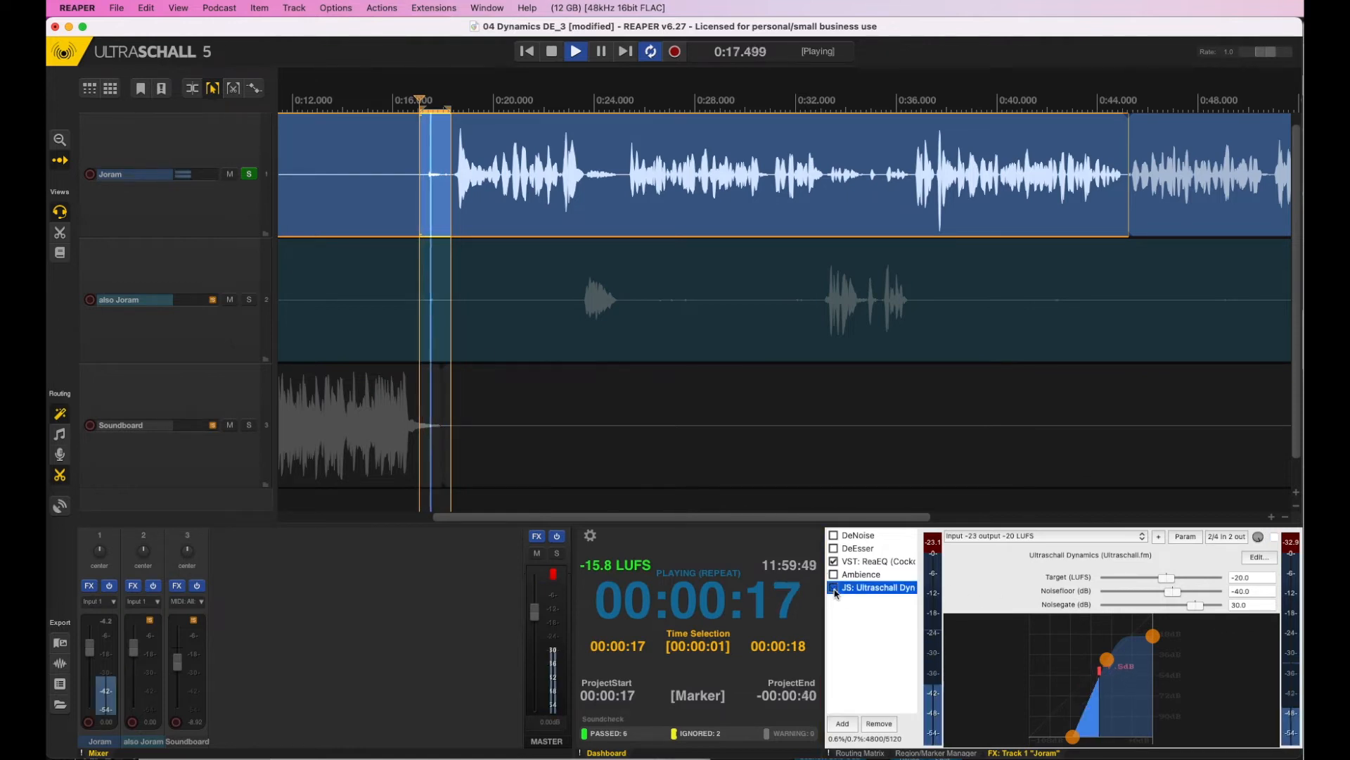
click(834, 588)
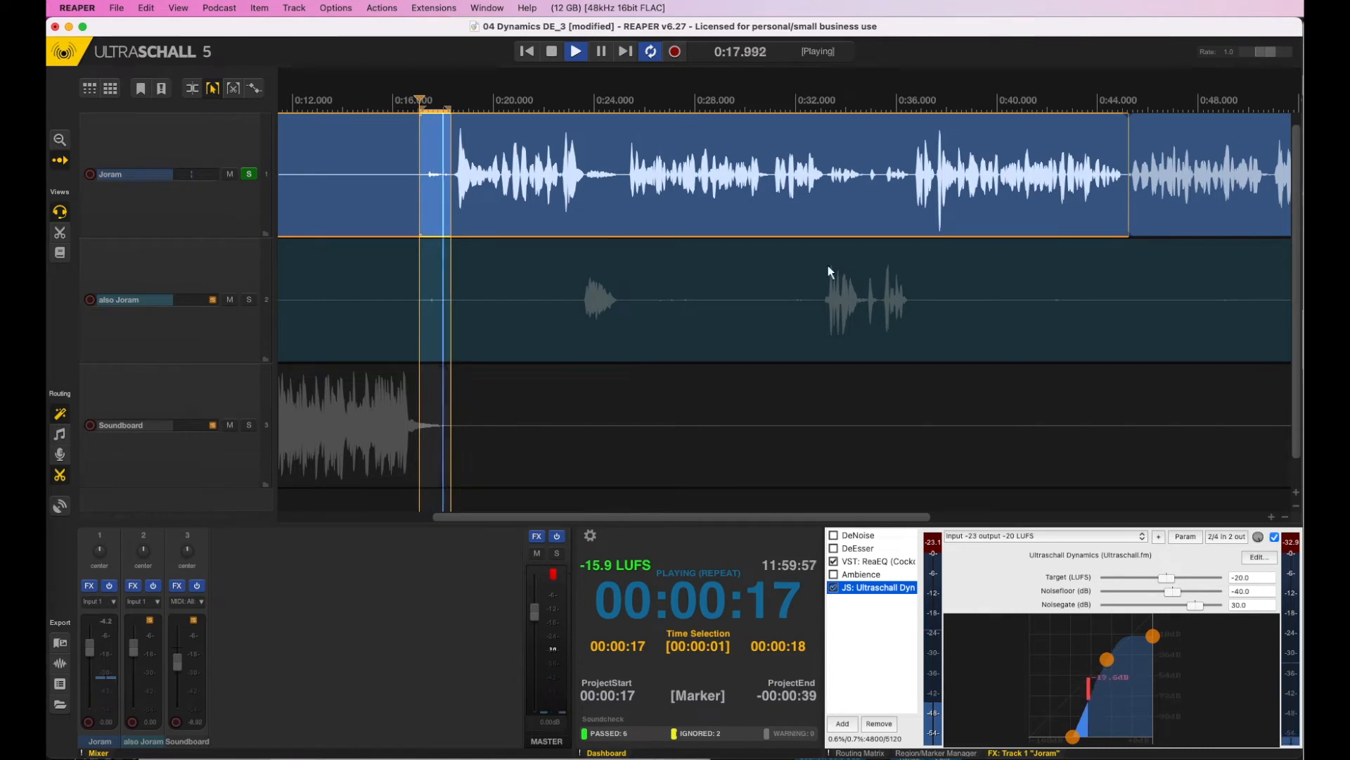
key(Escape)
key(space)
Loop the normal speech from about 0:19 to 0:20 and examine its level on the dynamics curve.
drag(470, 179, 503, 180)
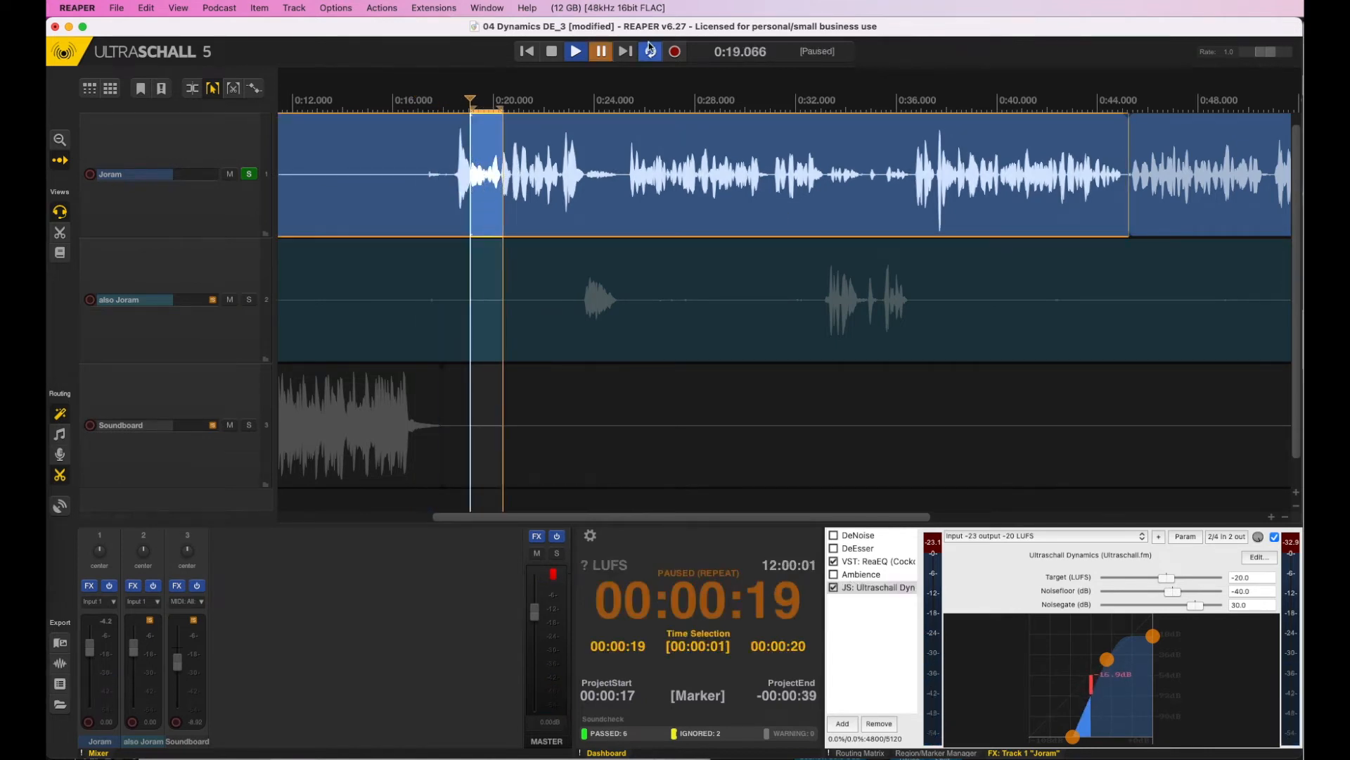
key(space)
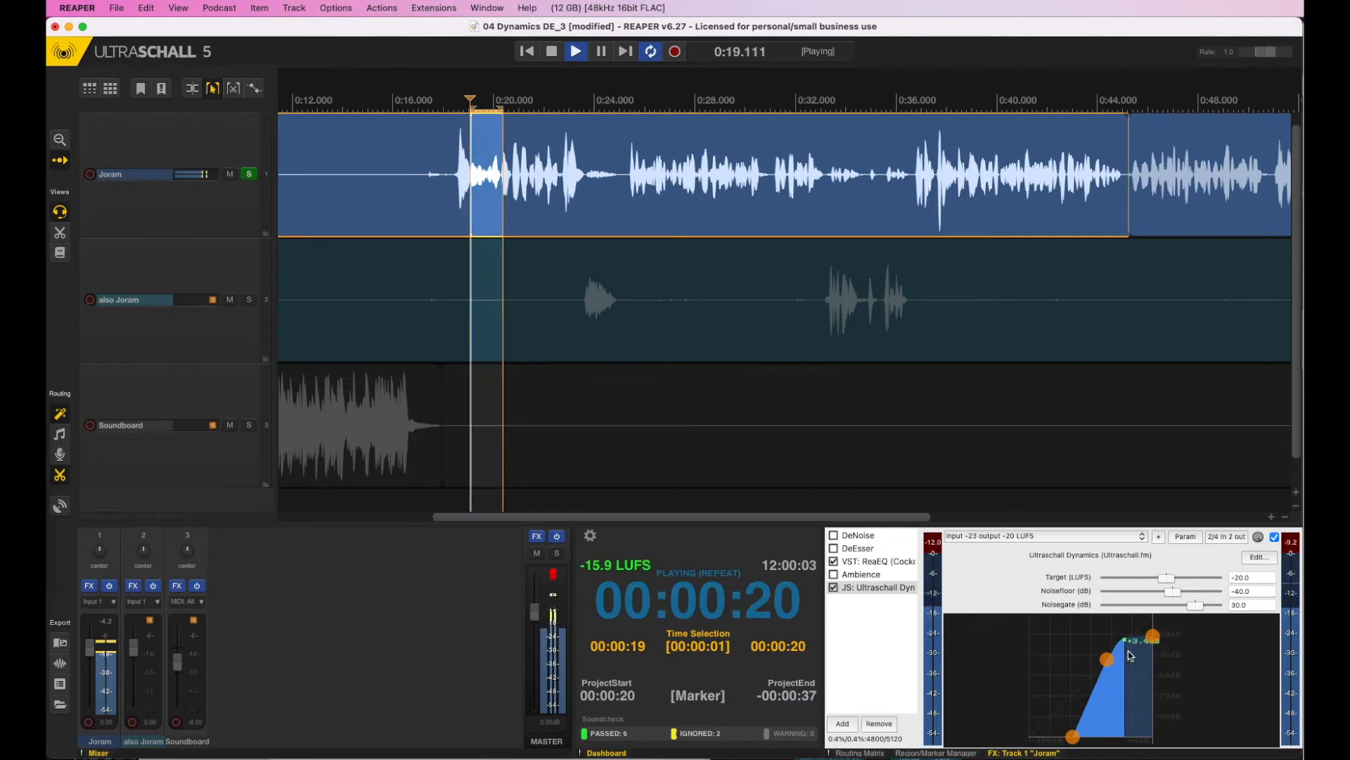
key(space)
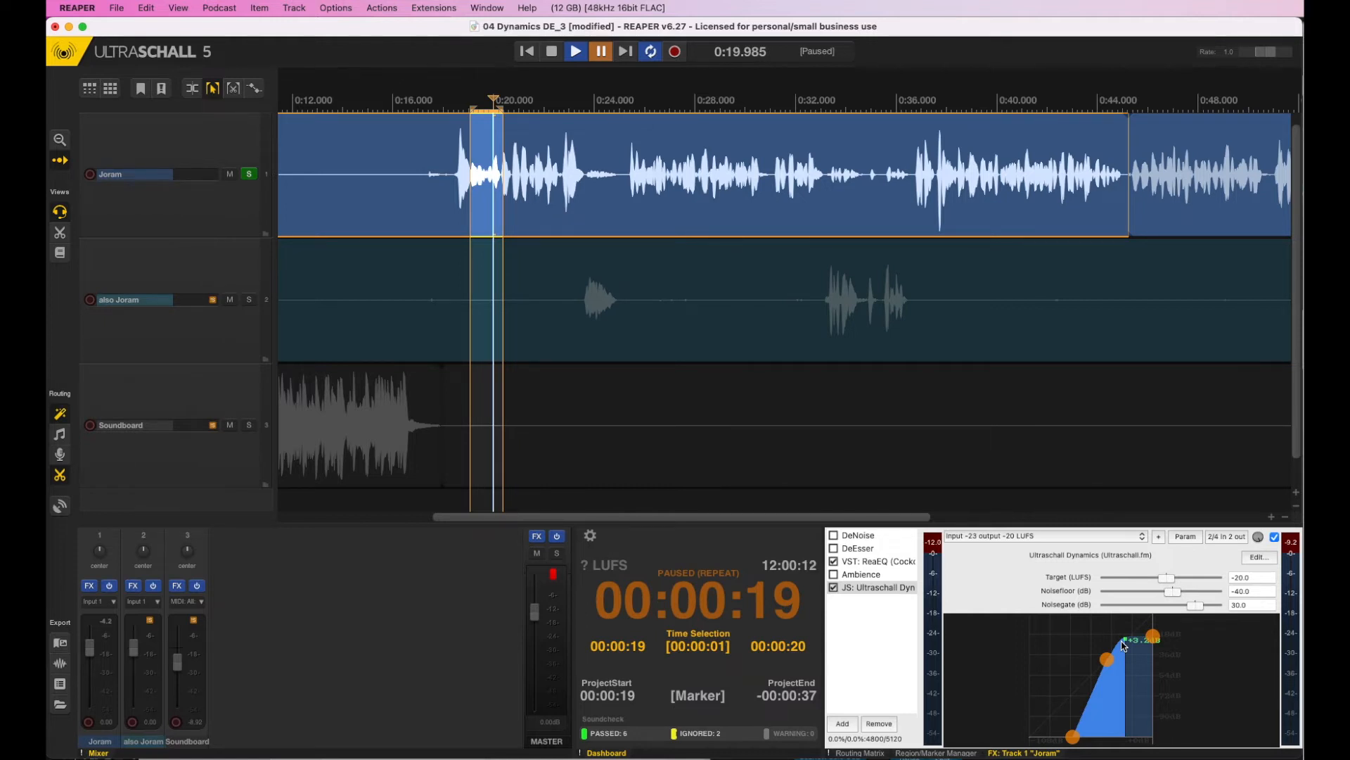
Loop the loud peak from about 0:18 to 0:19, examine its level on the dynamics curve, and clear the selection.
click(460, 163)
drag(452, 166, 474, 166)
click(593, 49)
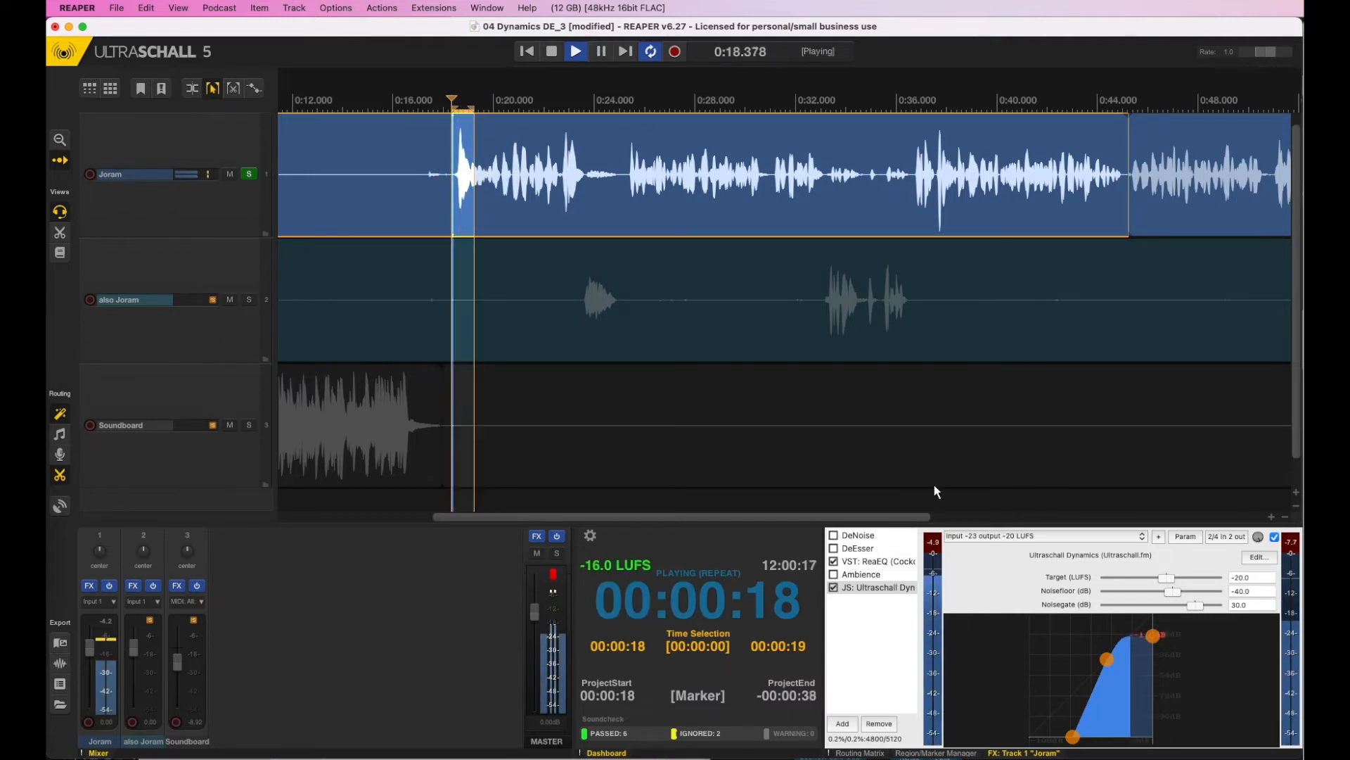
key(space)
key(space)
key(space)
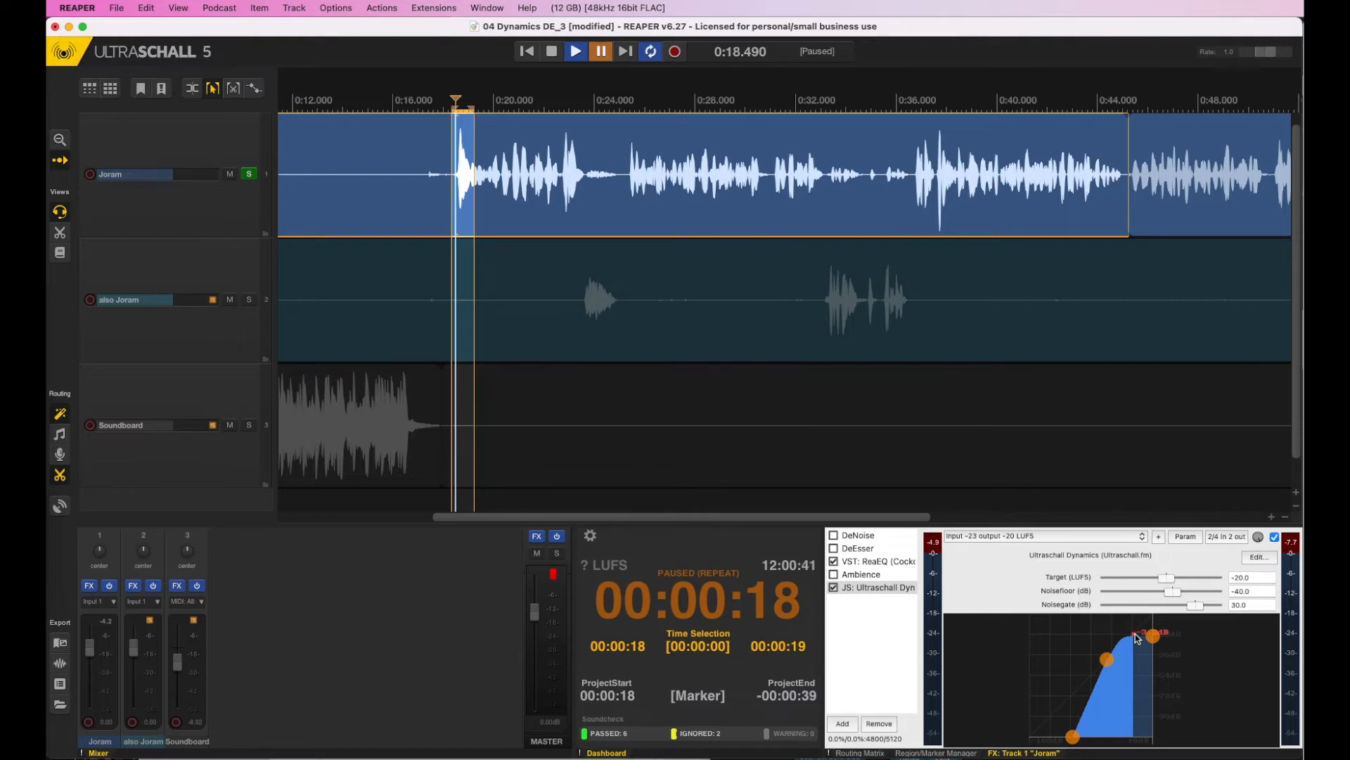
key(Escape)
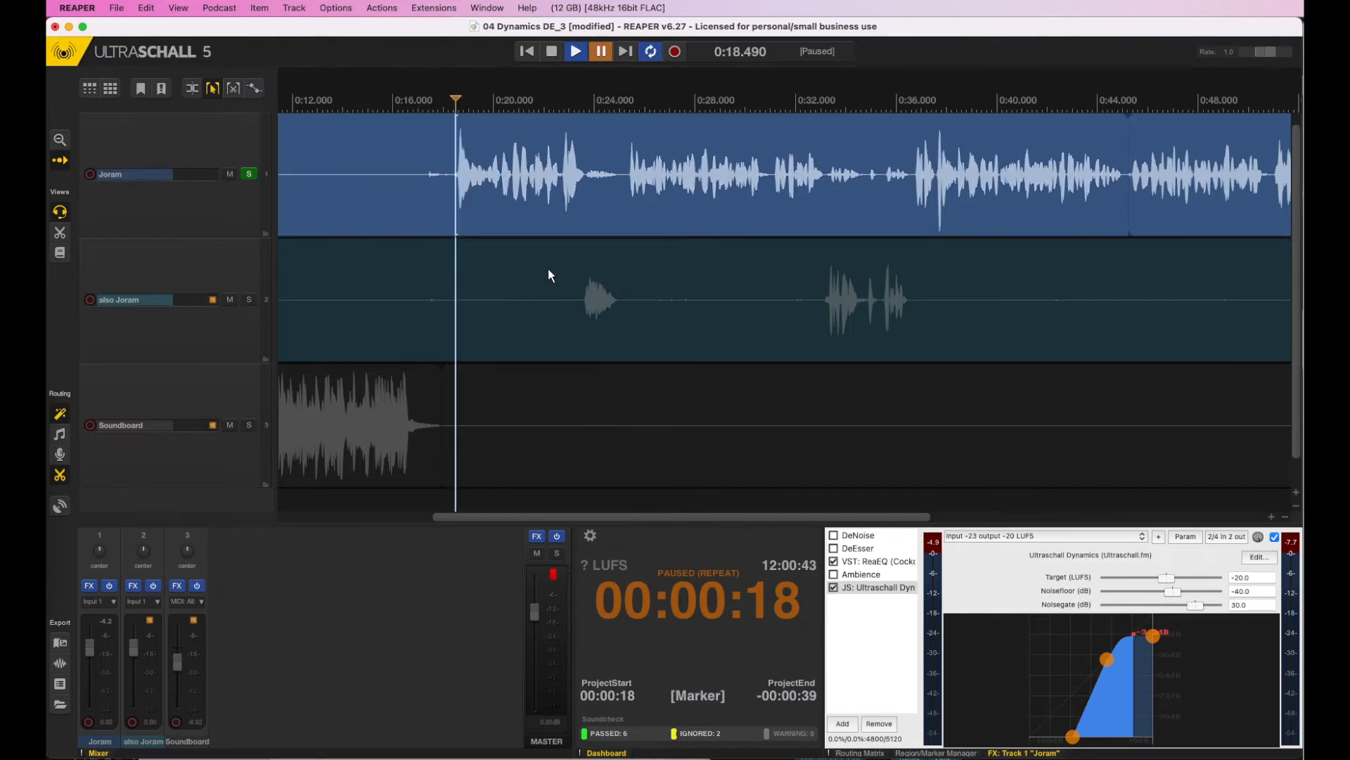
Loop the crosstalk passage from about 0:23 to 0:25 and examine where it falls on the dynamics curve.
drag(581, 190, 623, 192)
key(space)
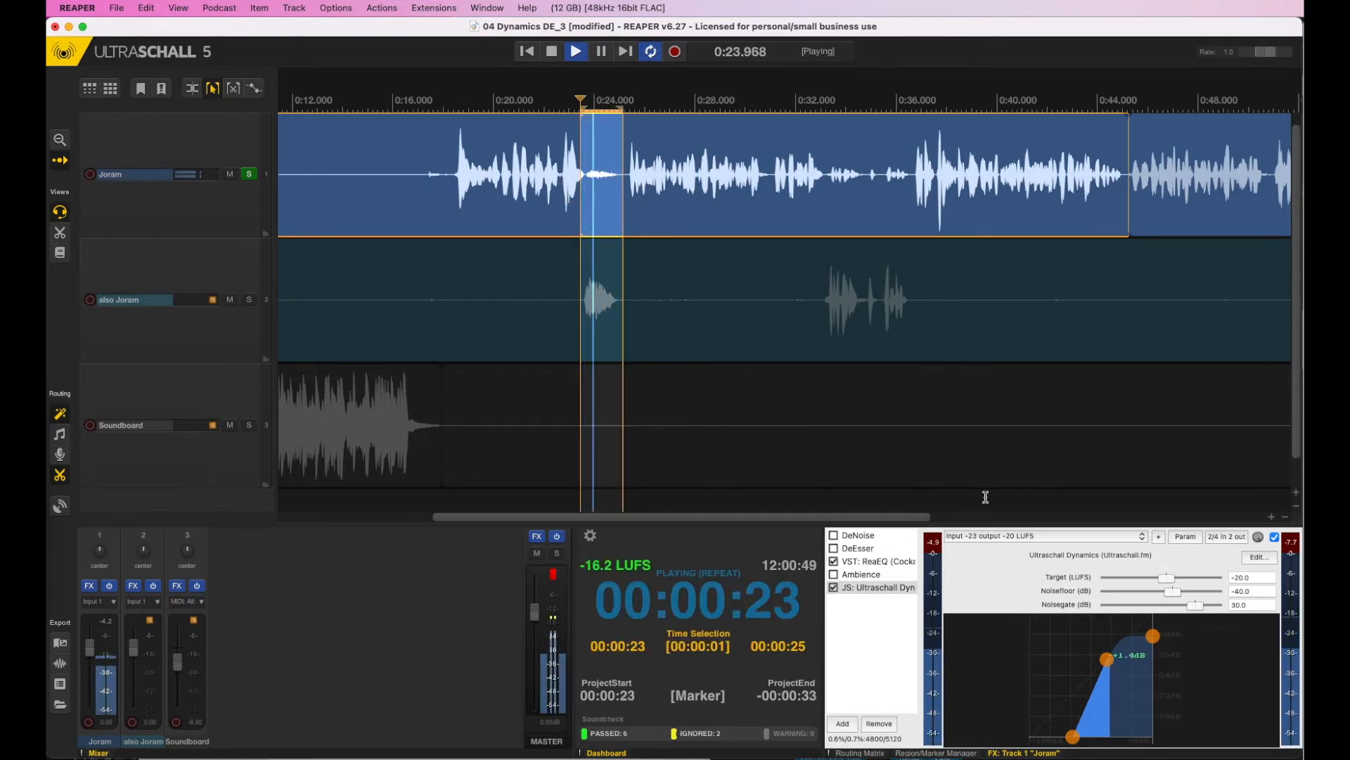
key(space)
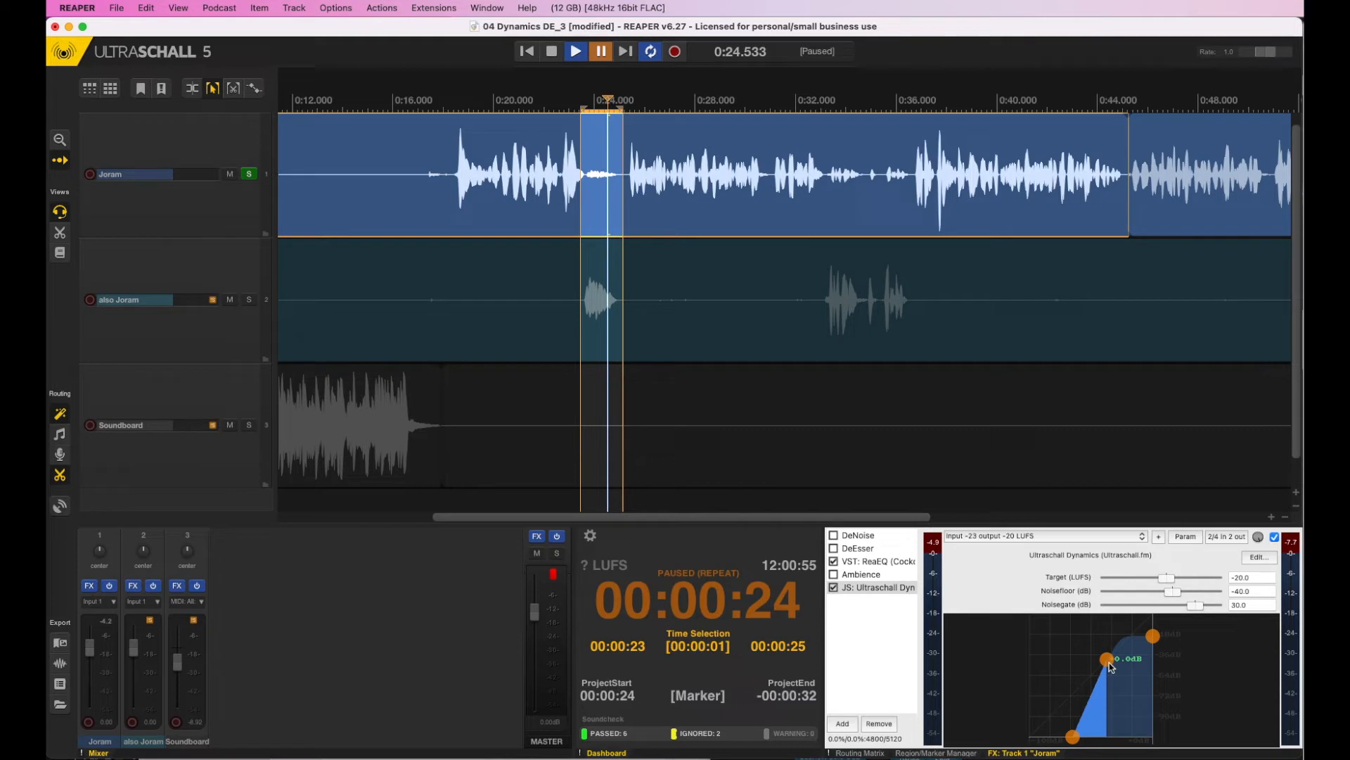
Set the Ultraschall Dynamics Noisefloor to -32.0 dB and Noisegate to 27.4 dB on the first voice track.
click(1176, 594)
drag(1176, 594, 1194, 596)
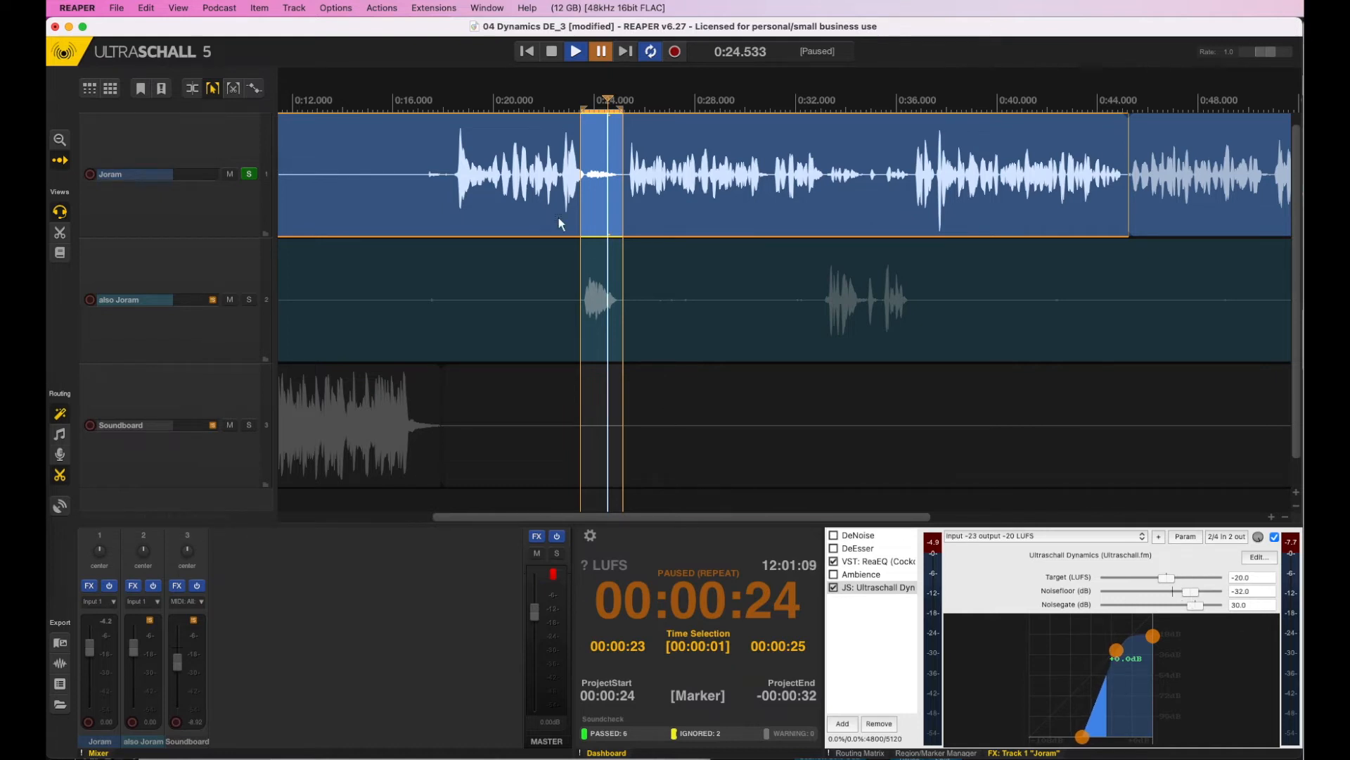
click(1199, 605)
mouse_move(1200, 607)
mouse_down()
mouse_move(1217, 601)
mouse_move(1113, 612)
mouse_move(1207, 623)
mouse_up()
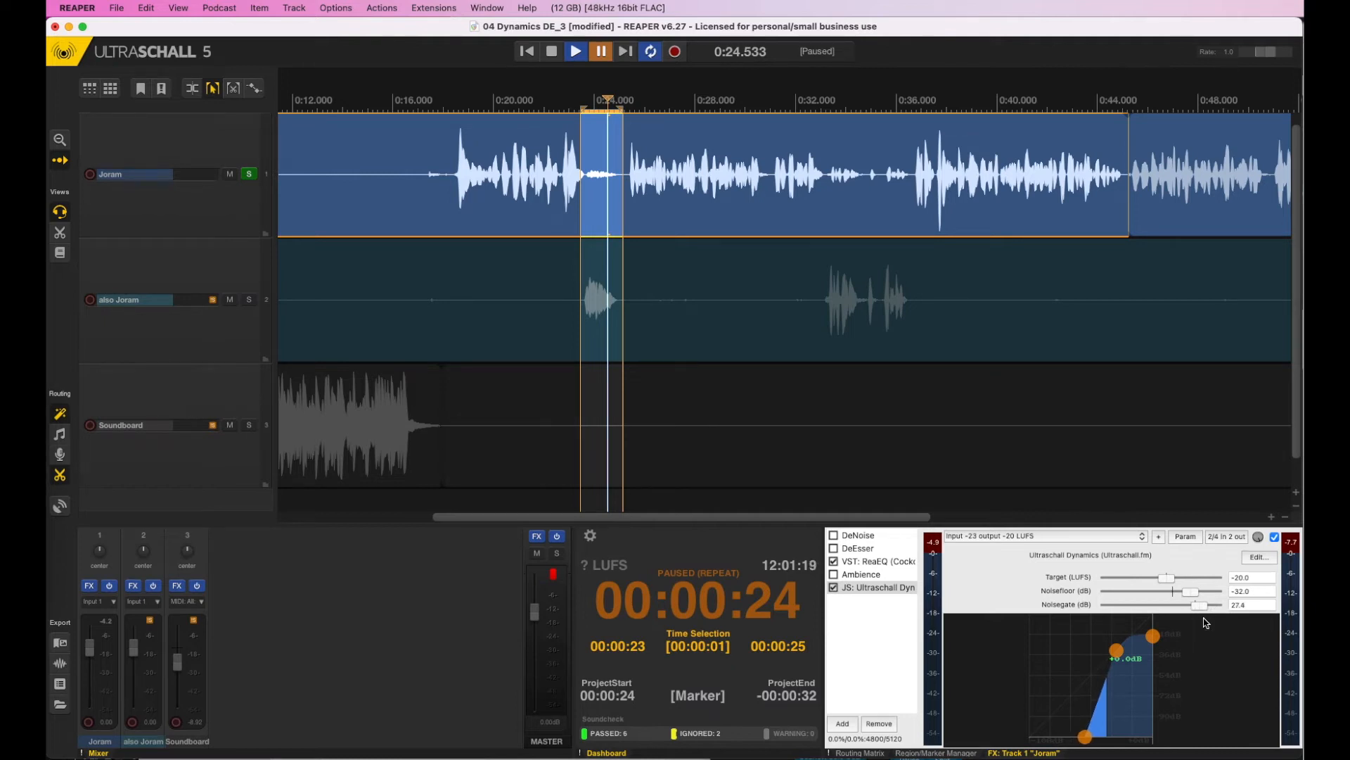
Replay the looped crosstalk passage with the changed gate settings, pause it, and place the playback position in the speech at about 0:20.
click(589, 180)
key(space)
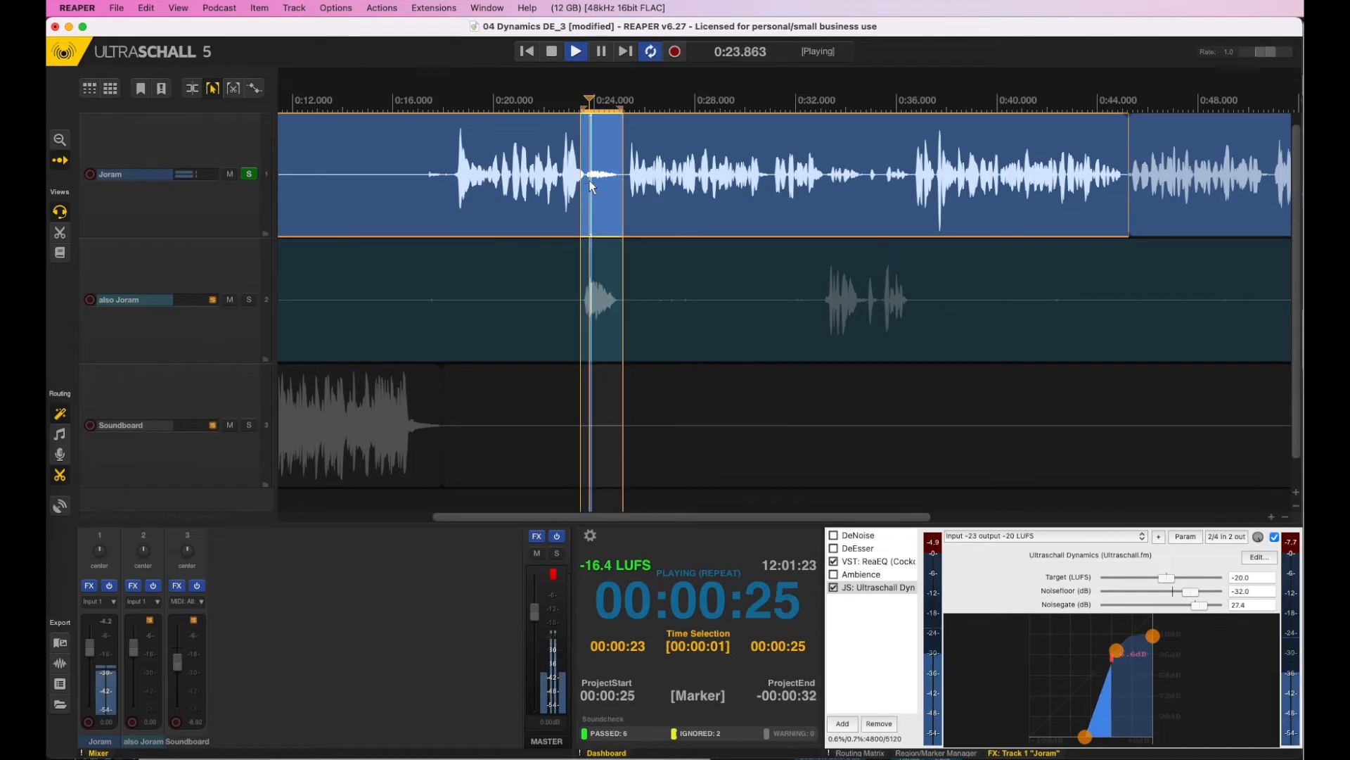
key(space)
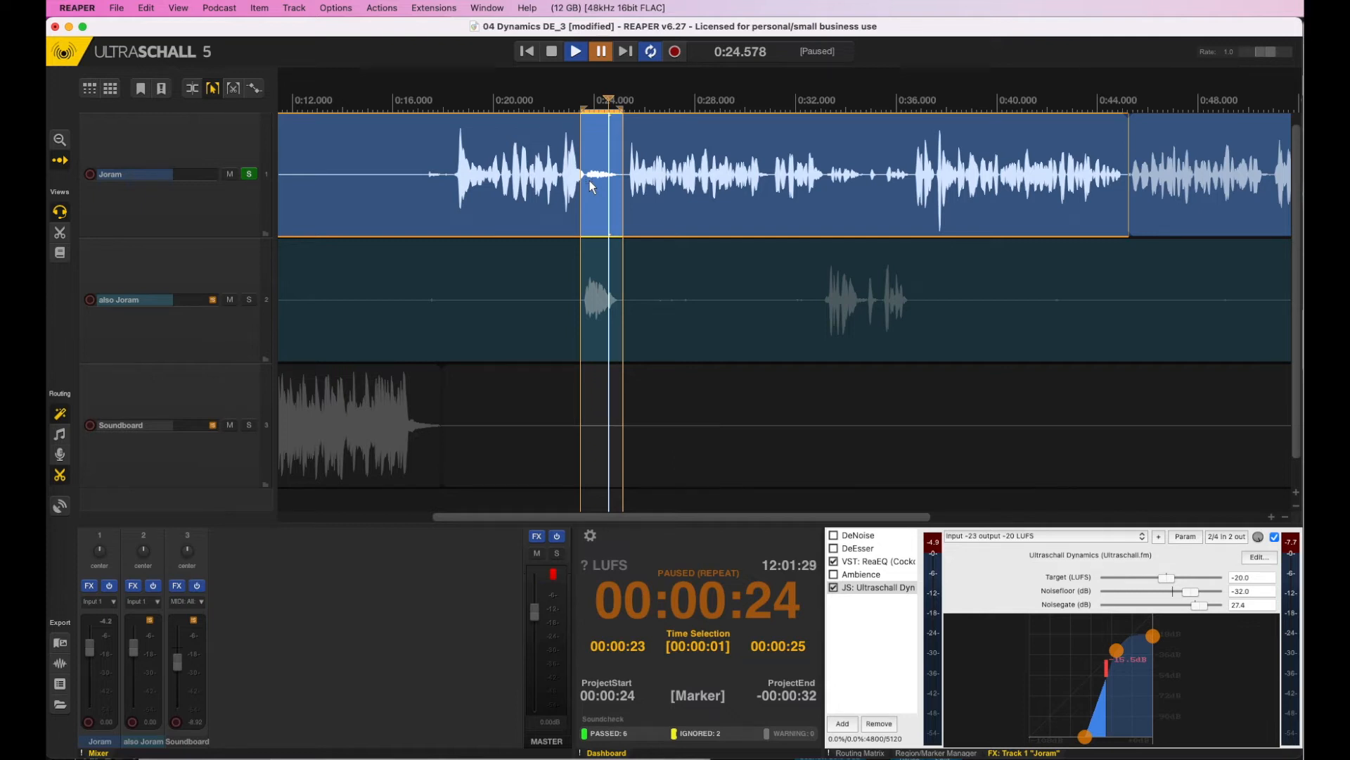
click(511, 175)
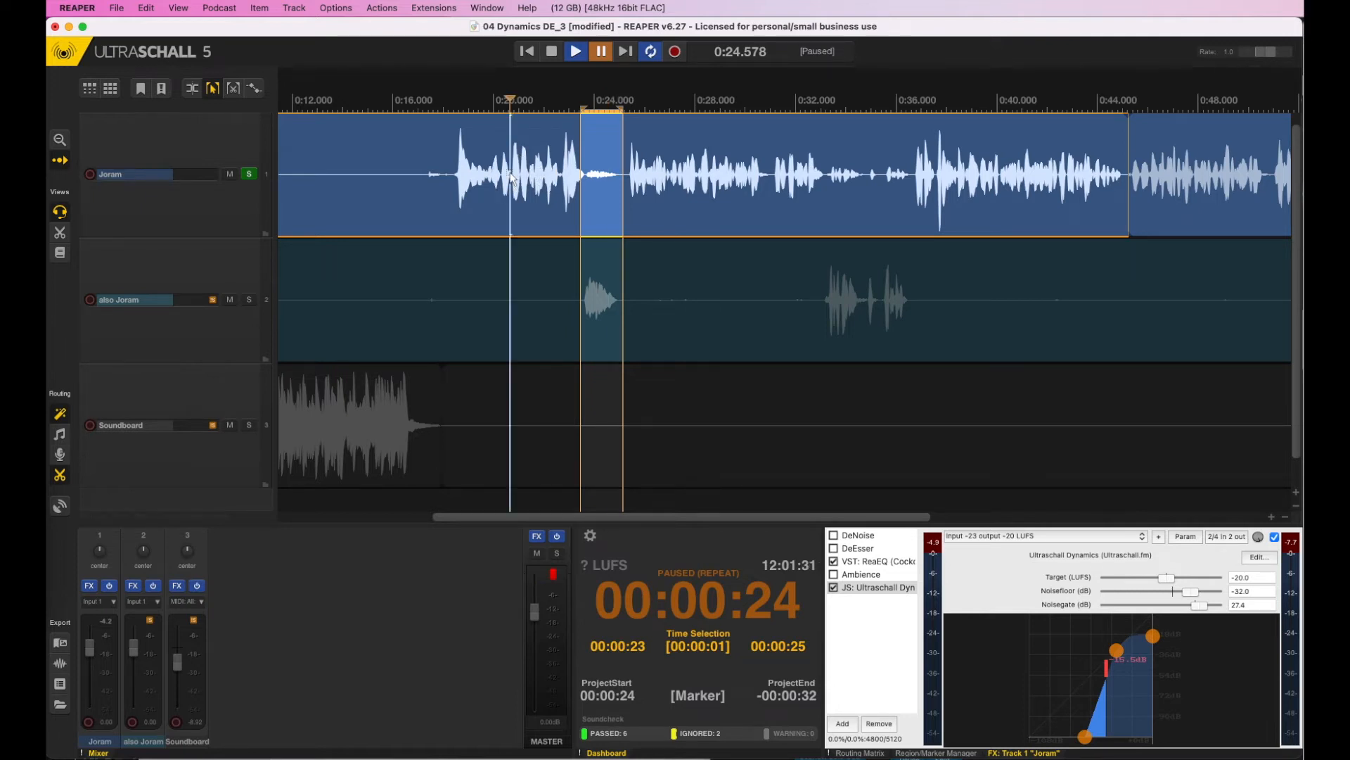
Replay the looped crosstalk passage on the soloed first voice track, pause it, and clear the time selection.
key(space)
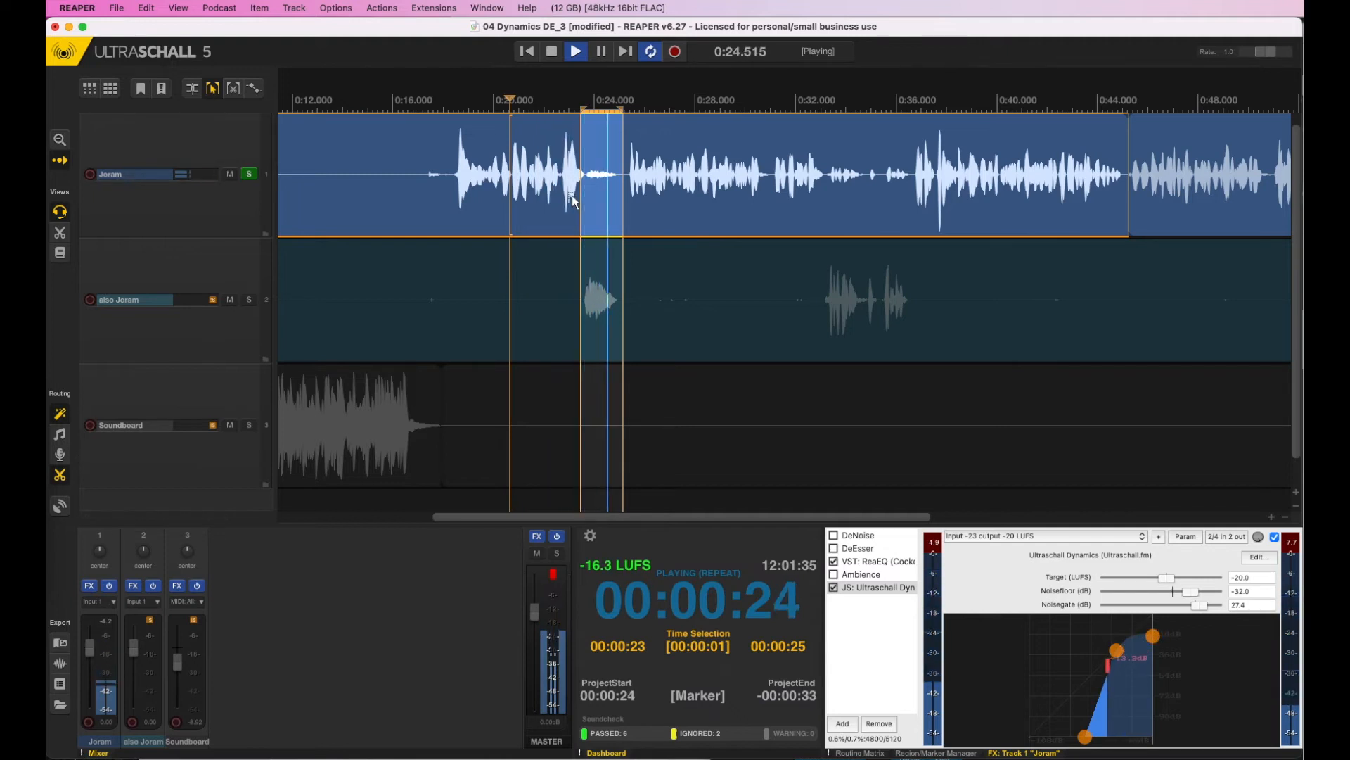
key(space)
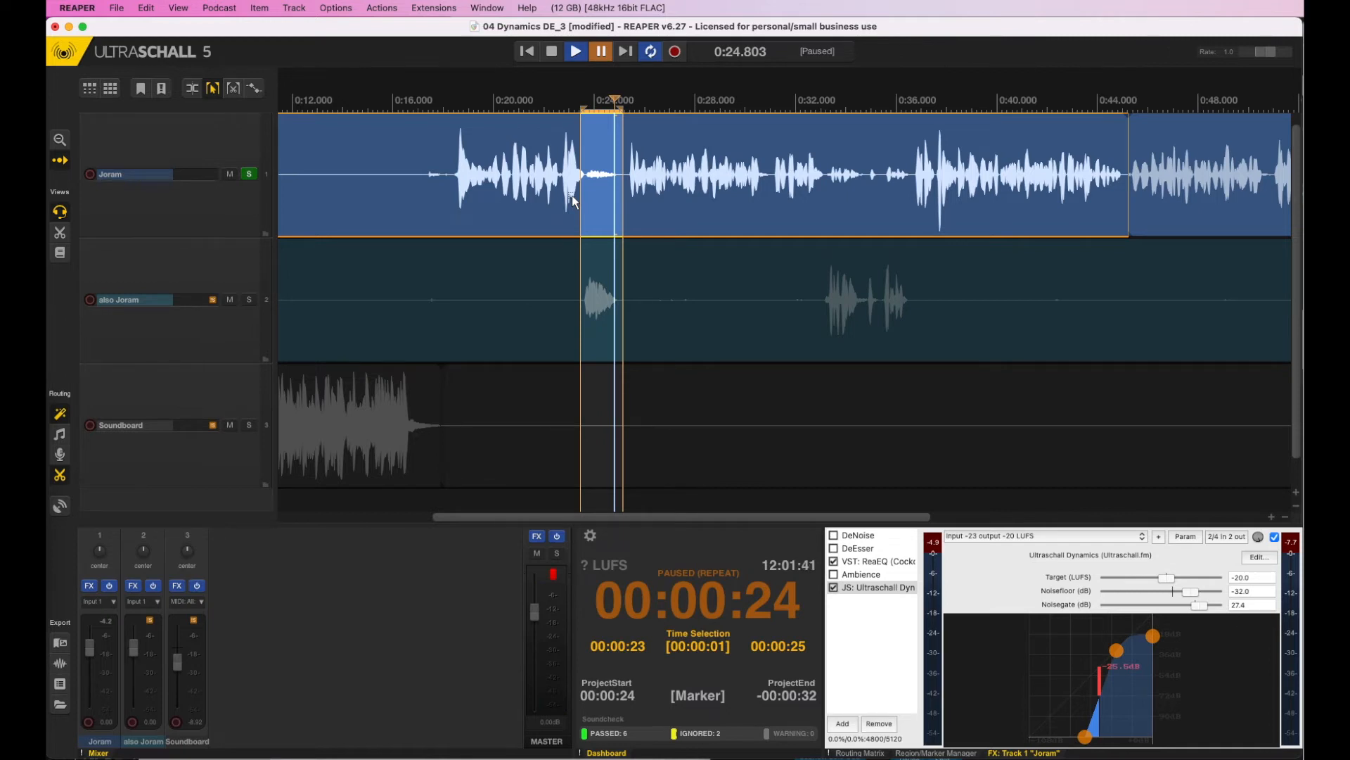
key(Escape)
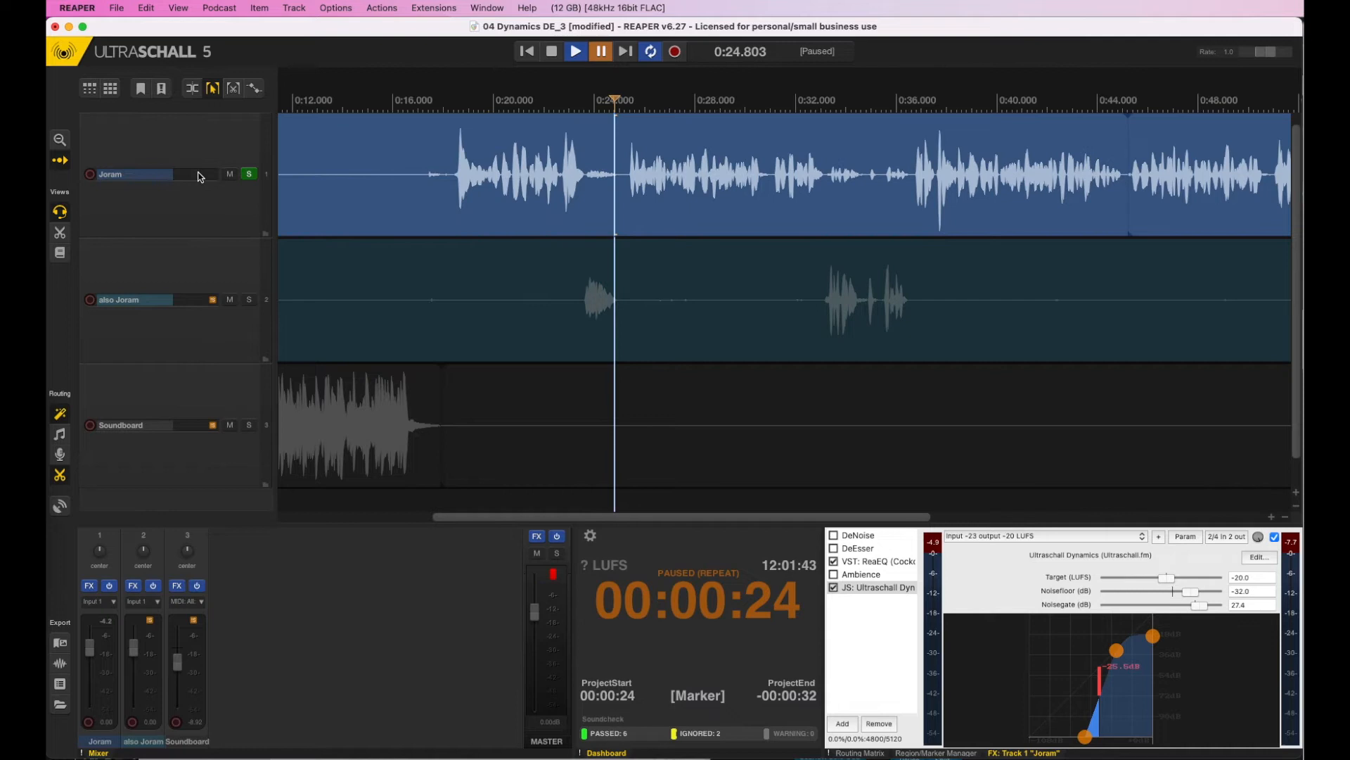
Unsolo the first voice track and play the crosstalk passage from about 0:23 with all tracks audible.
click(250, 175)
click(588, 182)
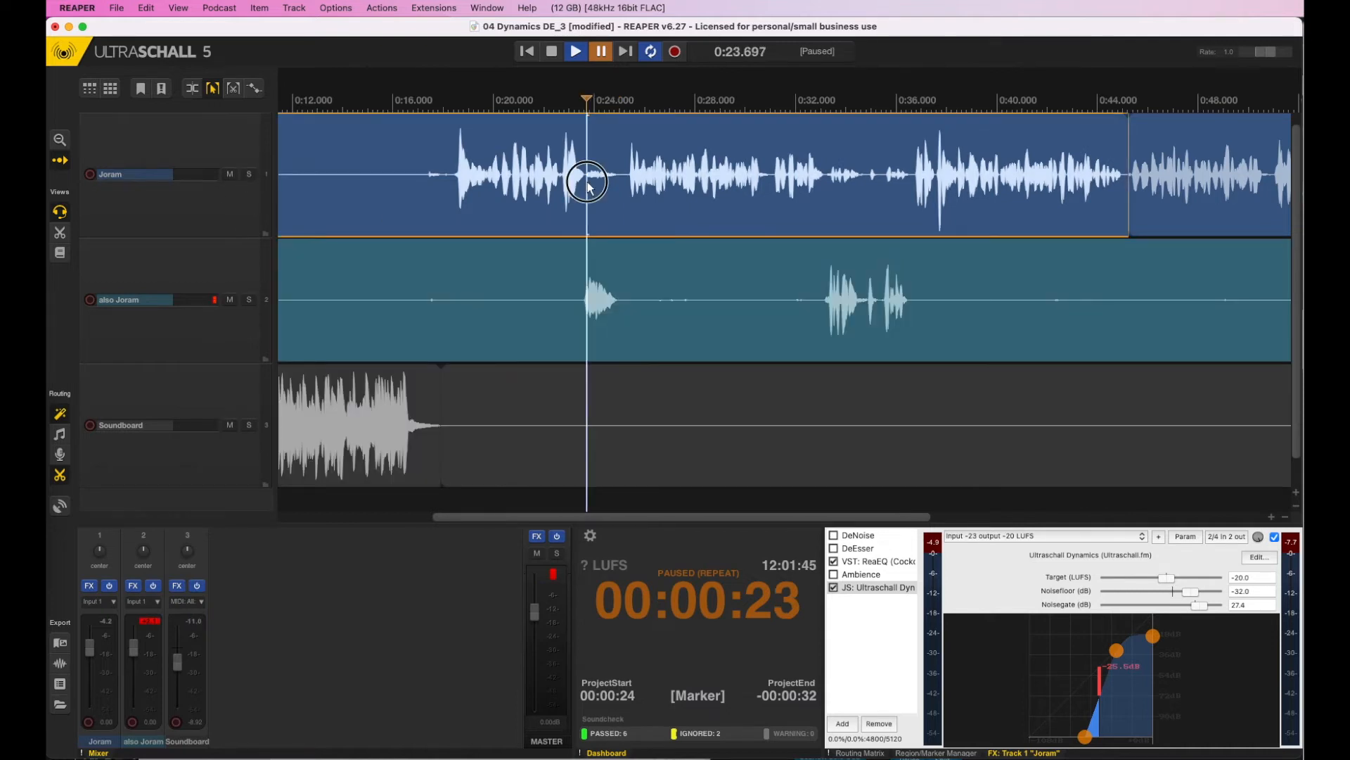
key(space)
click(566, 185)
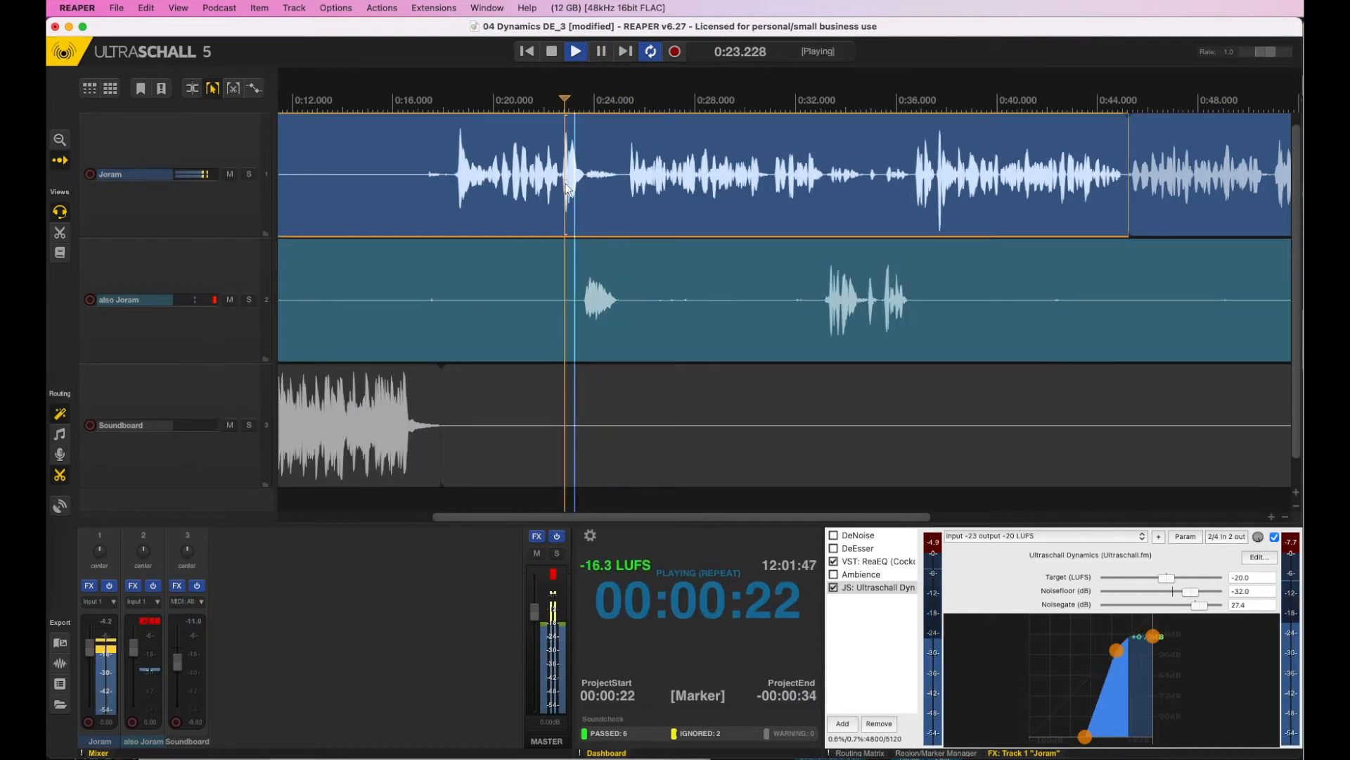
key(Return)
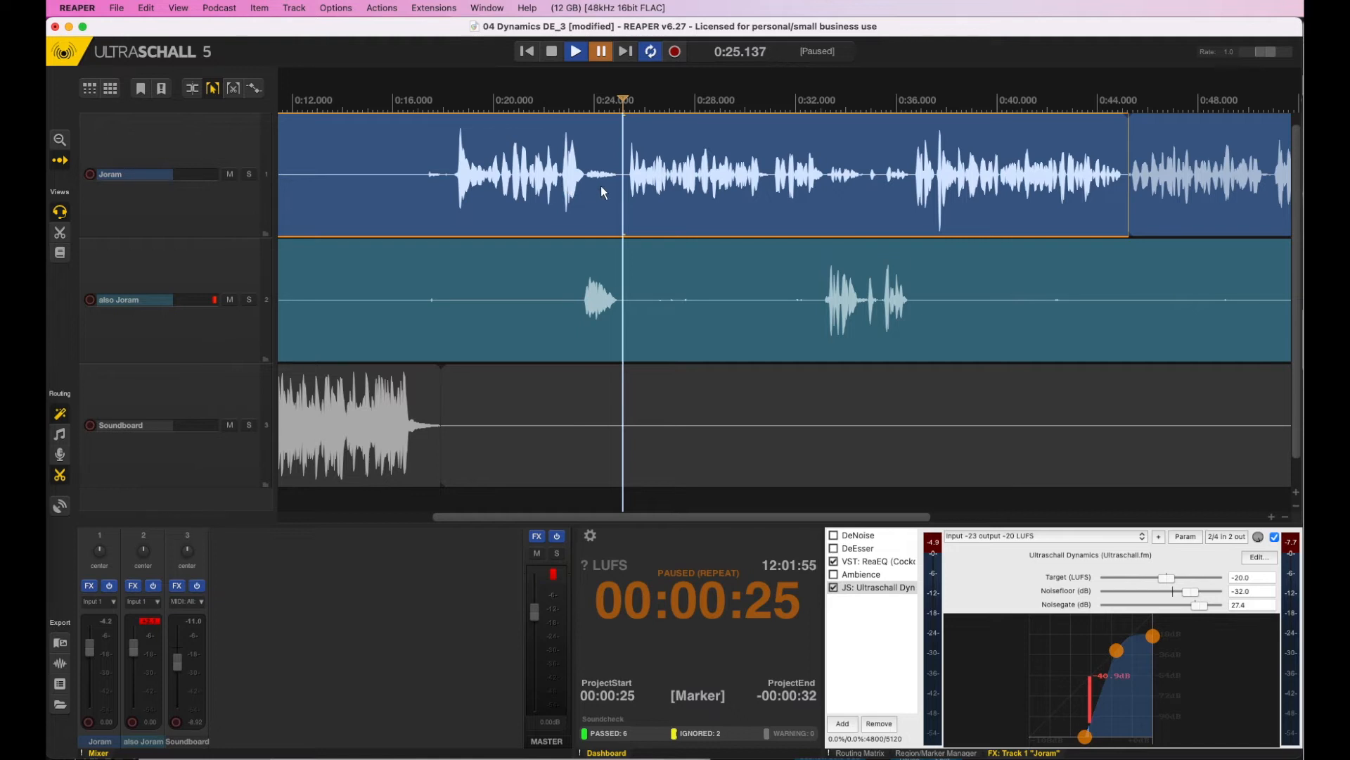
Mark the crosstalk passage from about 0:23 to 0:25, clear the selection, and open the master track's LUFS Loudness Metering.
drag(585, 176, 622, 187)
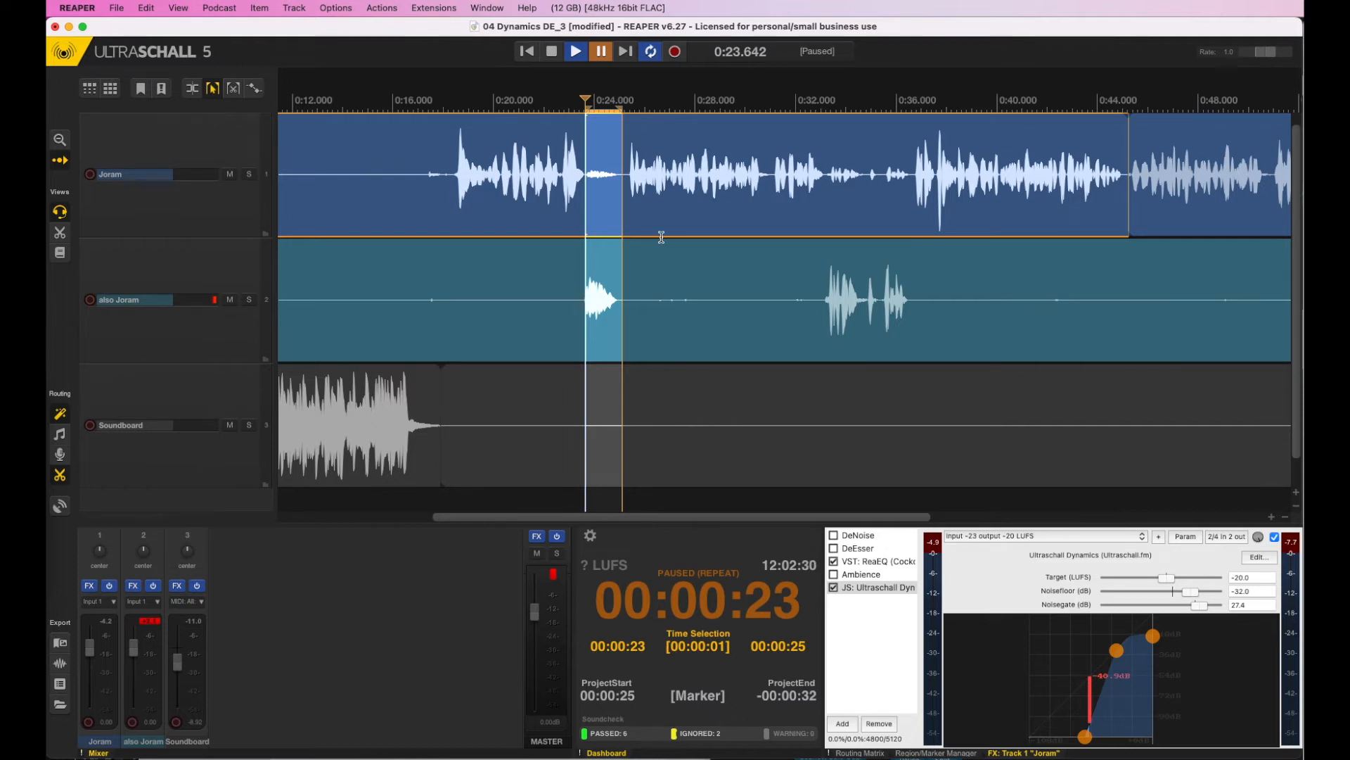
key(Escape)
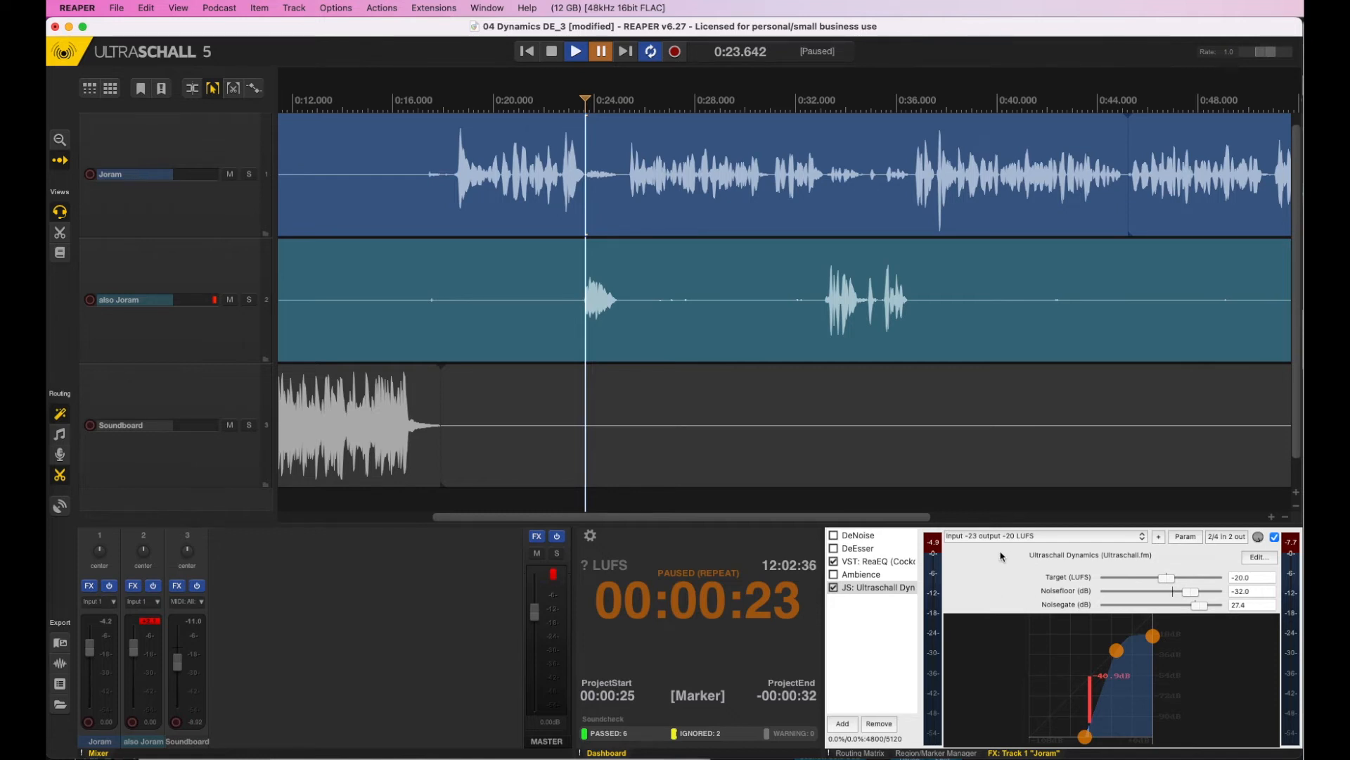
click(539, 539)
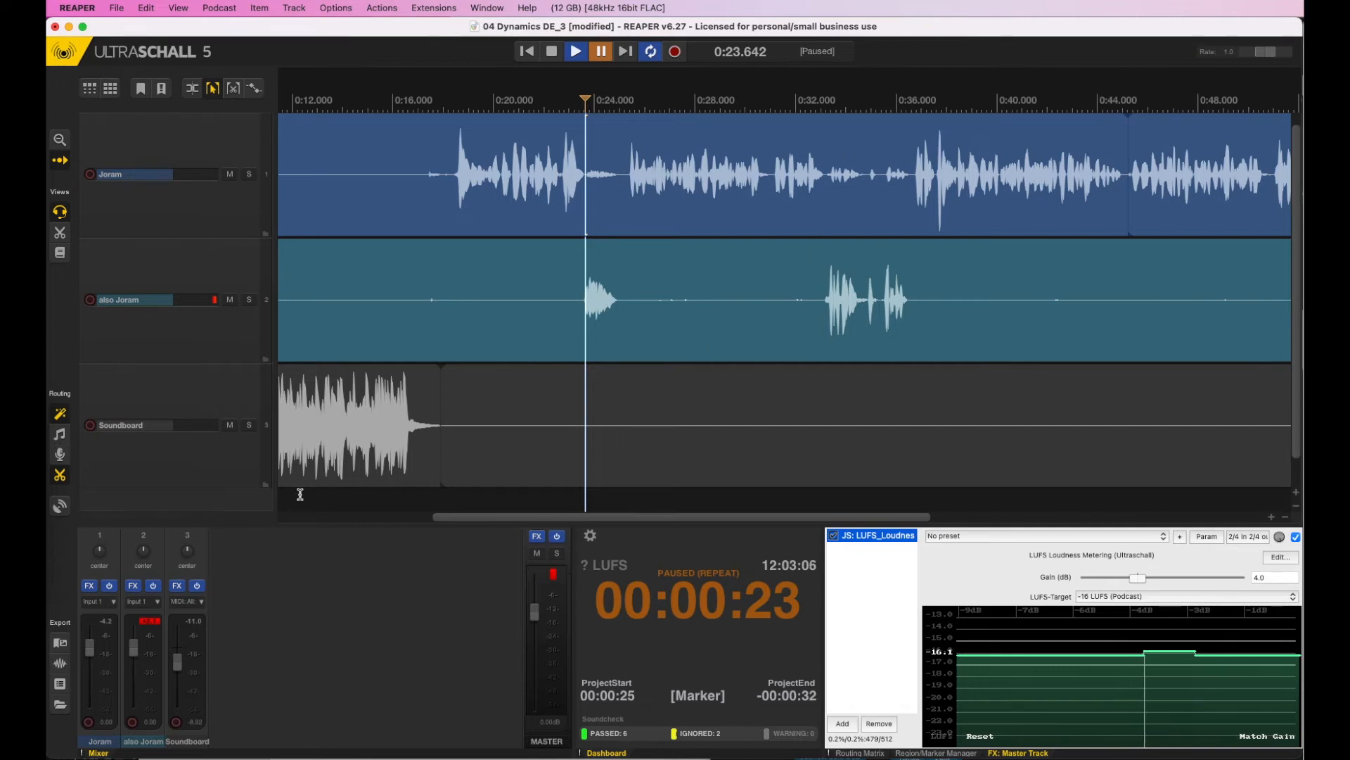
Try a -20.0 dB Noisefloor in the first voice track's Ultraschall Dynamics, listen from about 0:27, and set the Noisefloor to -39.6 dB.
click(89, 585)
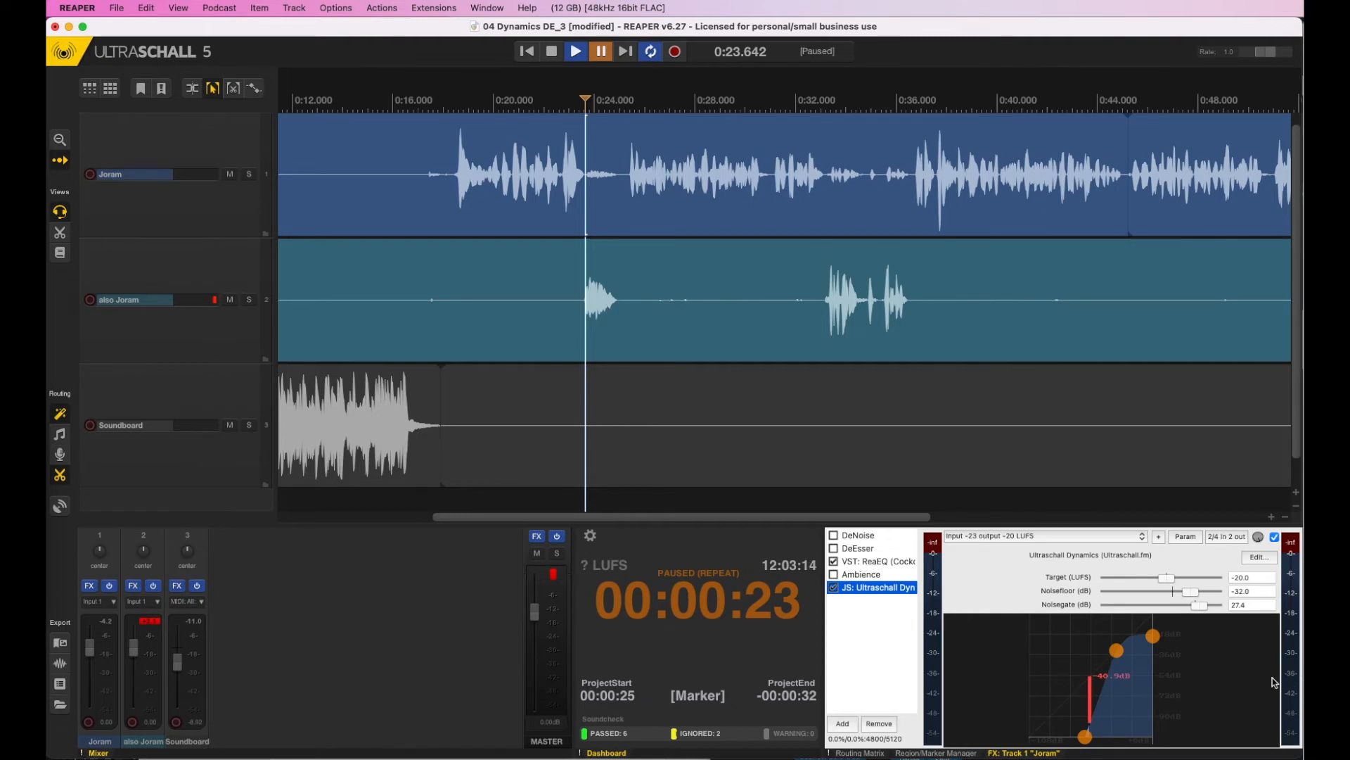
drag(1192, 595, 1273, 613)
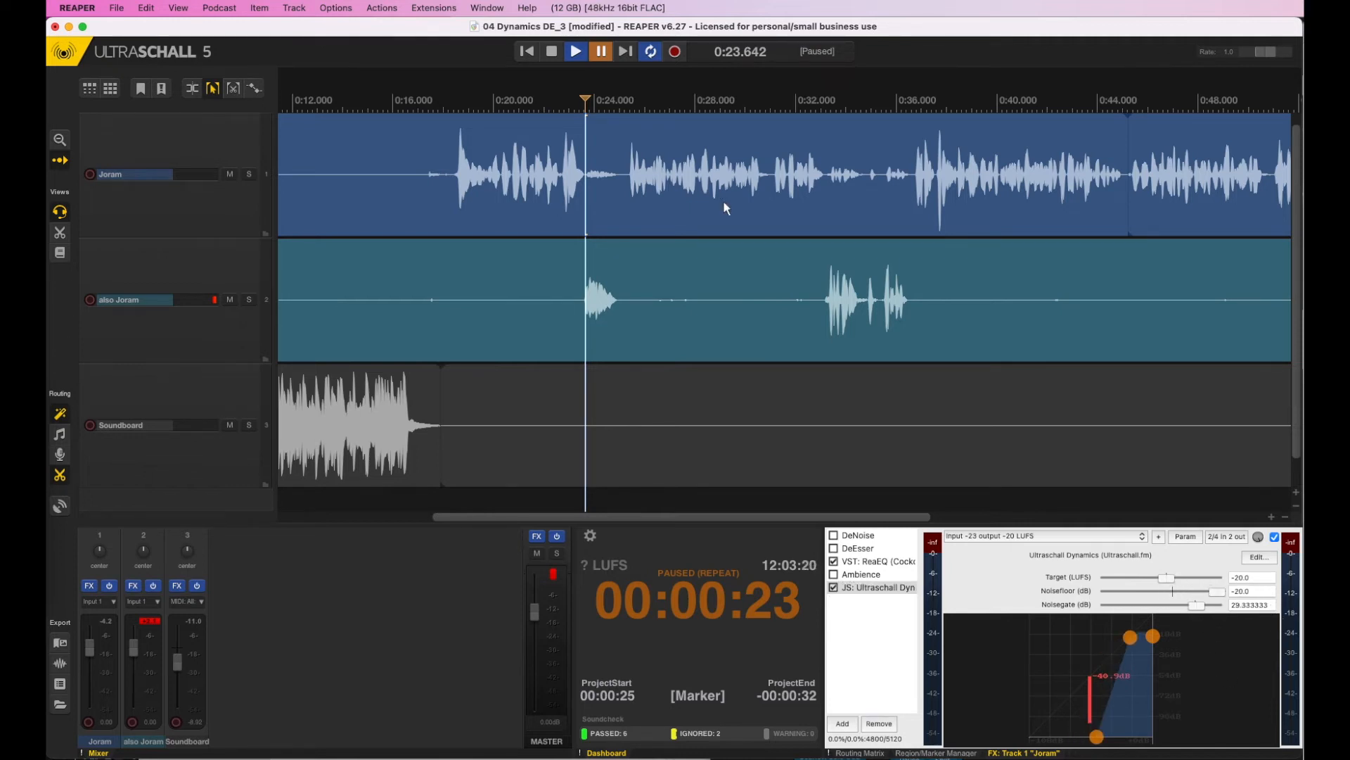
click(665, 204)
key(space)
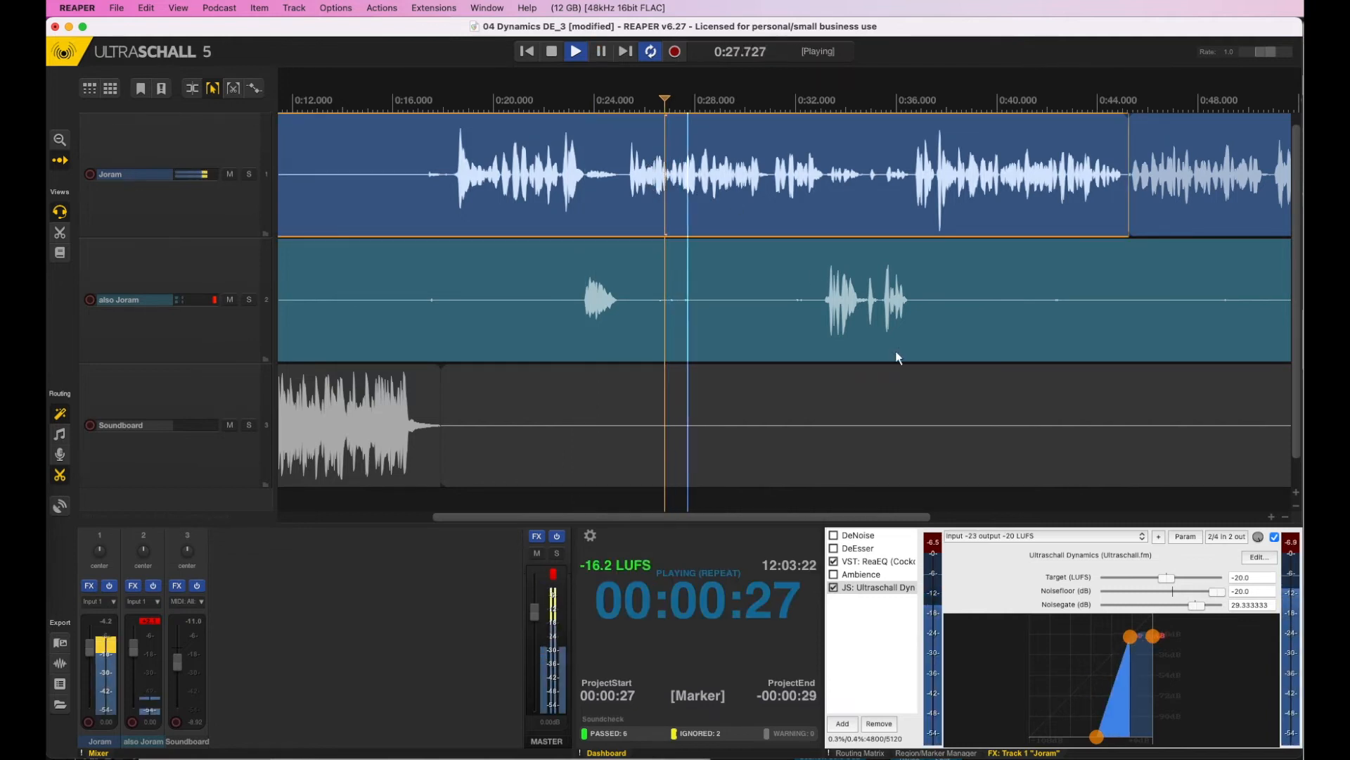
drag(1197, 606, 1241, 614)
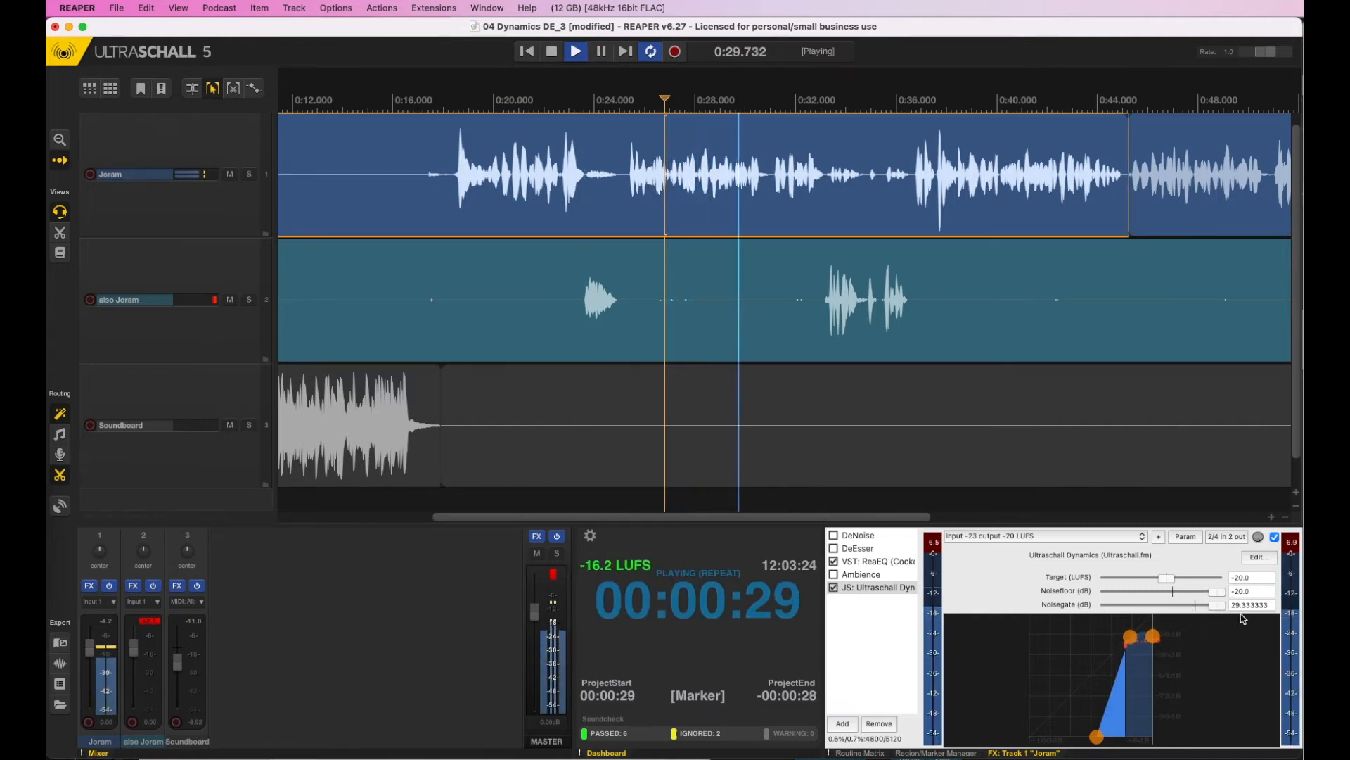
key(space)
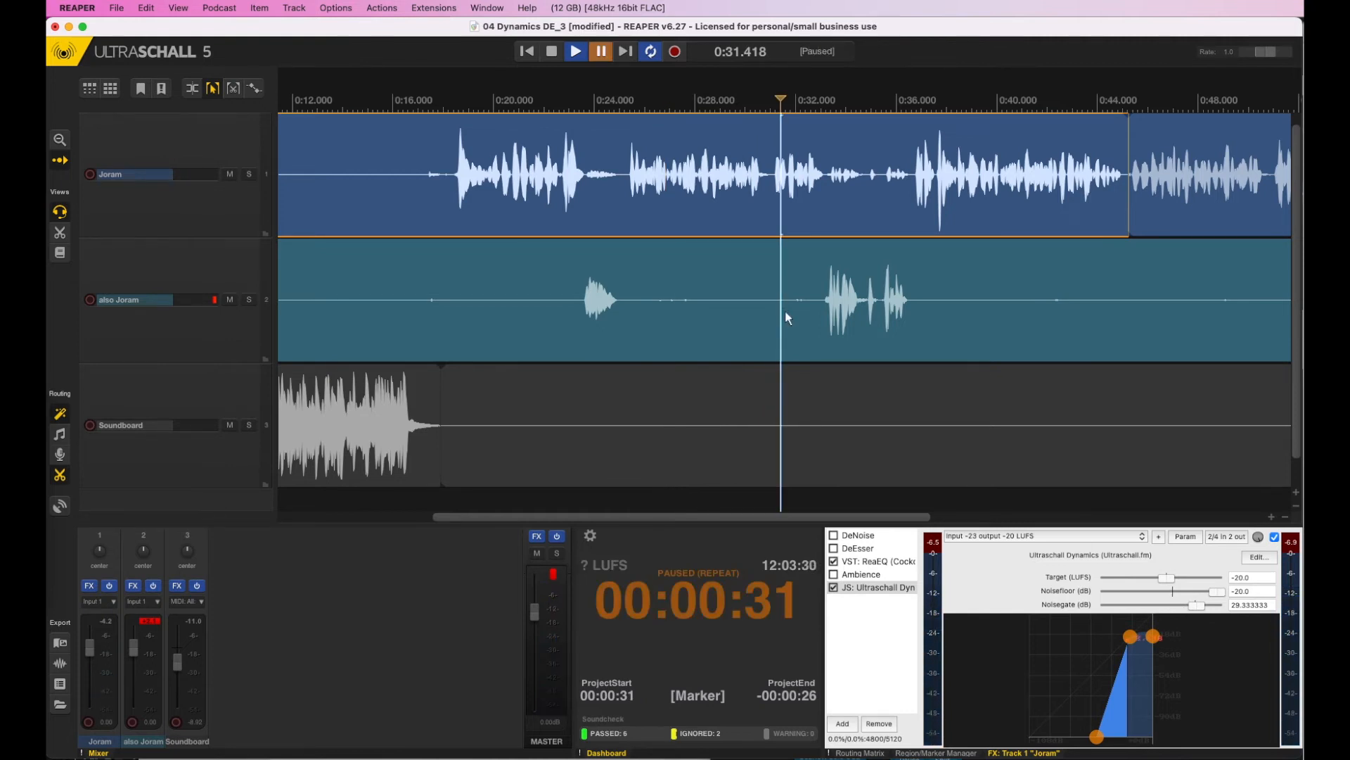
drag(1217, 591, 1174, 602)
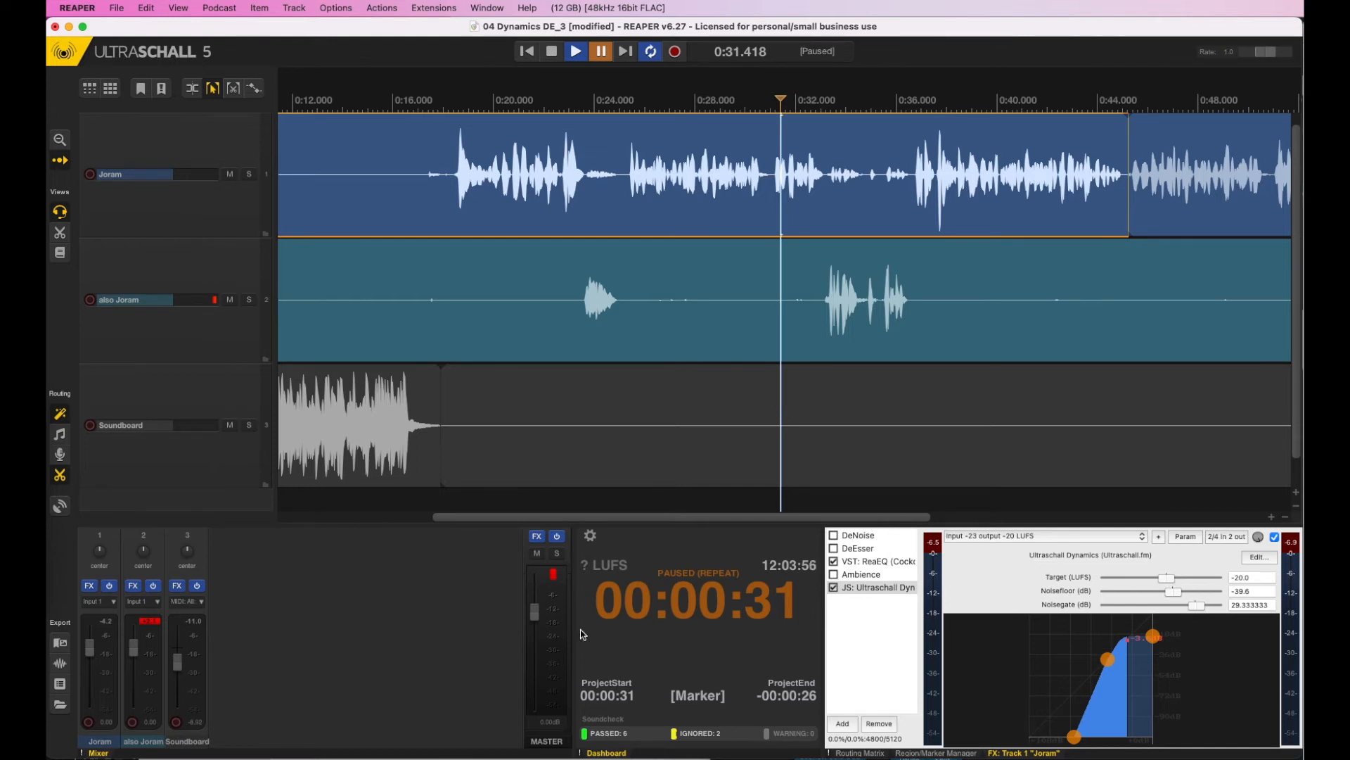
Open ReaEQ on the first voice track and look through its list of presets.
click(900, 562)
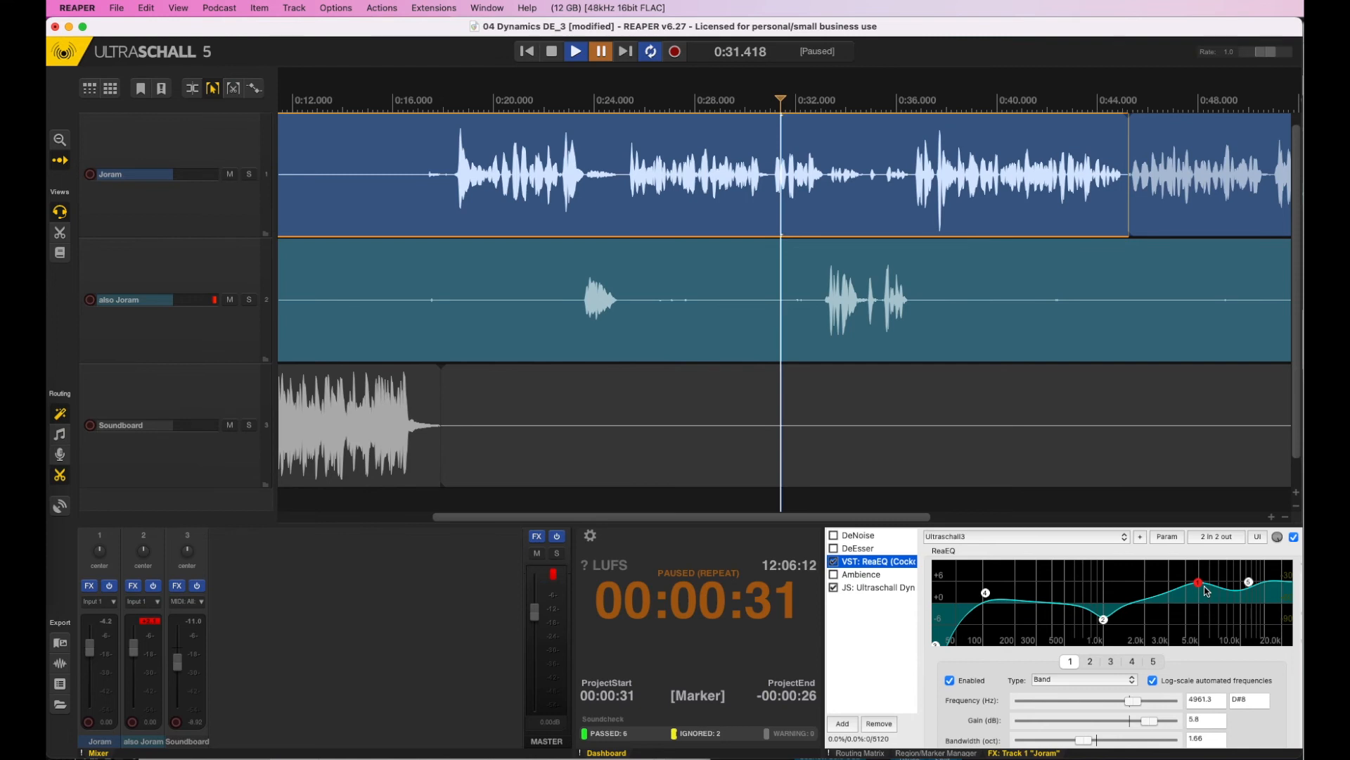
click(1104, 538)
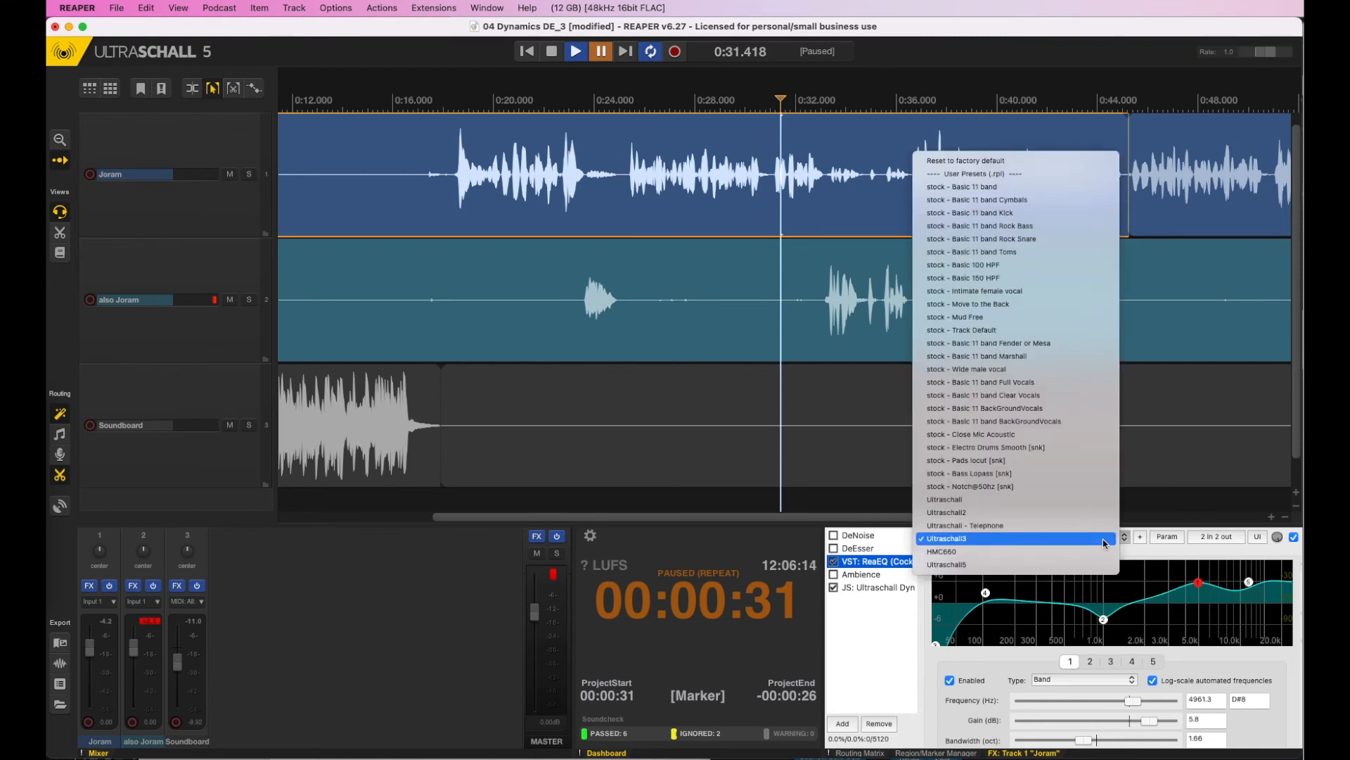
click(1161, 556)
Try lowering ReaEQ band 1 to a gain of 0.5 dB at 4793.5 Hz and start saving it as a preset.
click(1193, 581)
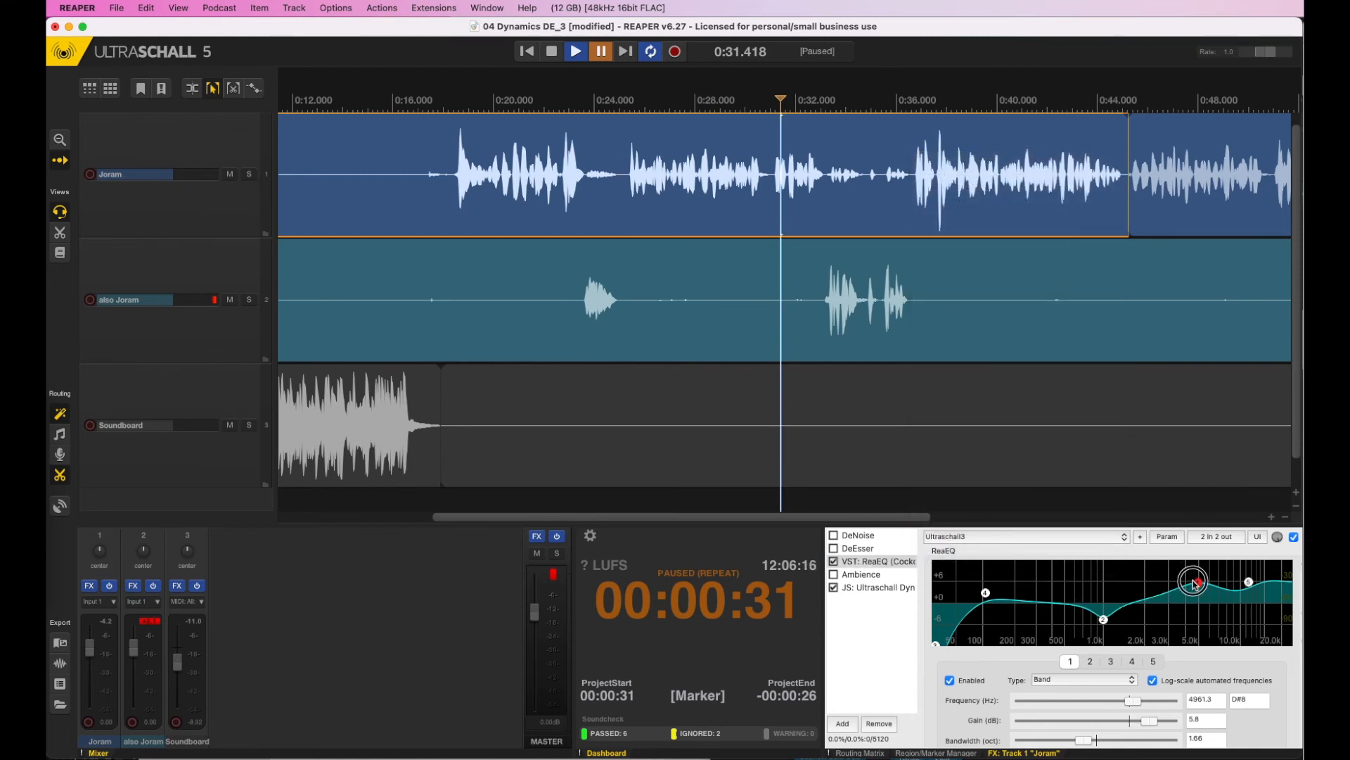
drag(1197, 583, 1196, 602)
click(1141, 538)
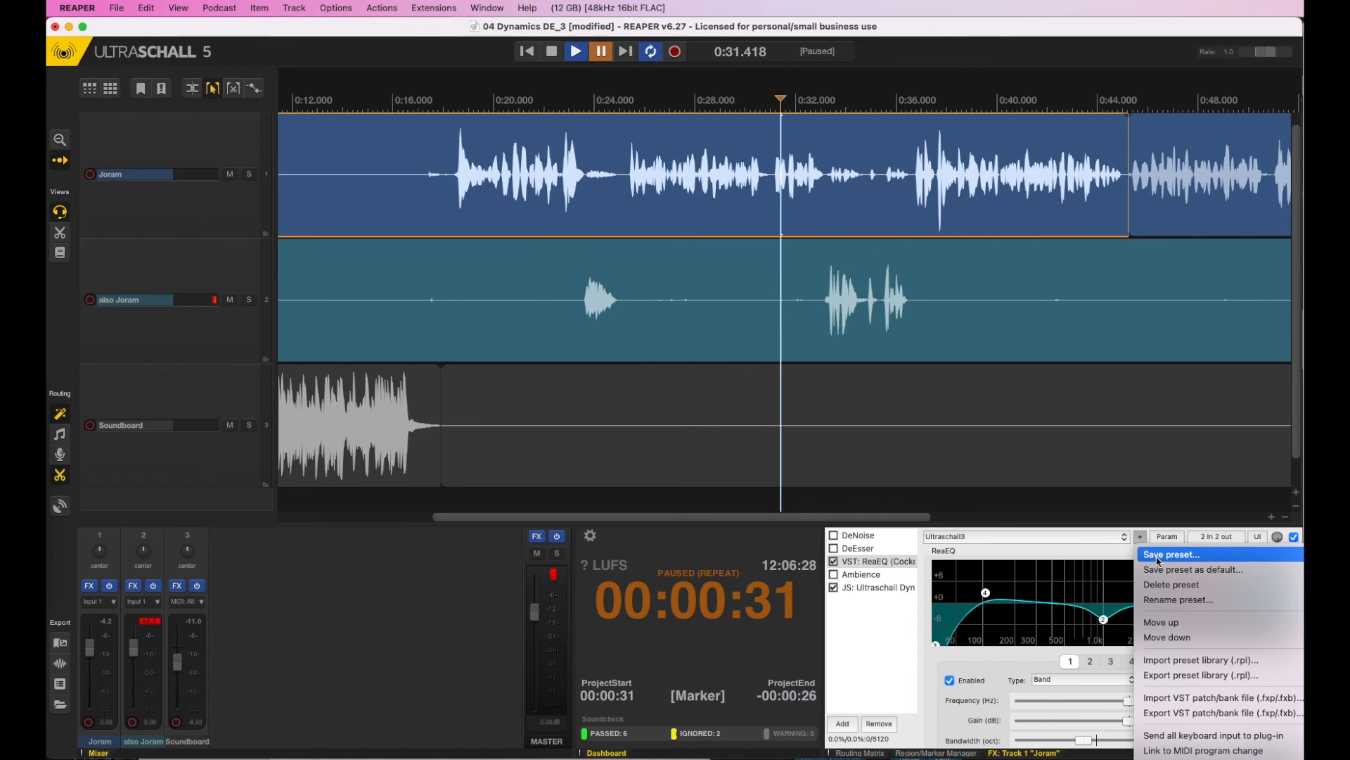
click(1158, 555)
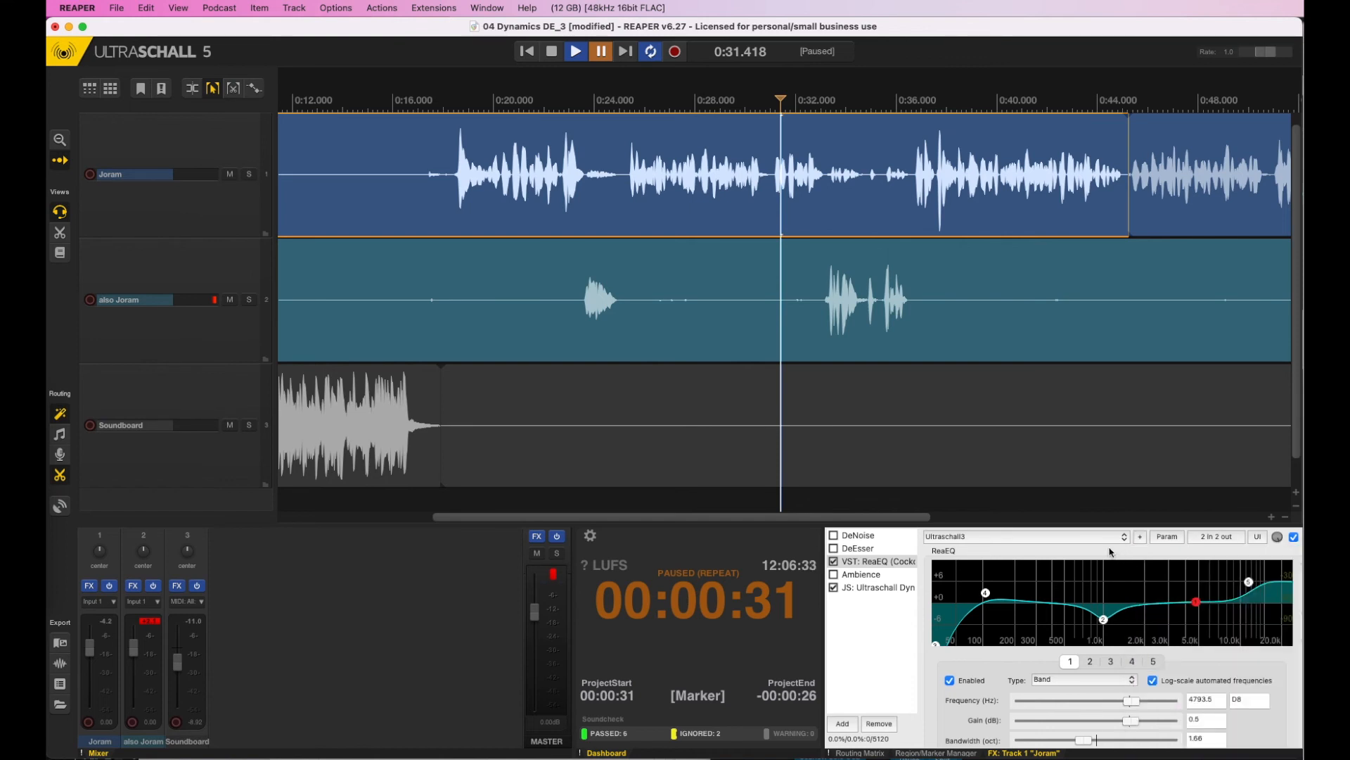
Load the Ultraschall5 preset in the first voice track's ReaEQ.
click(1119, 537)
click(1069, 564)
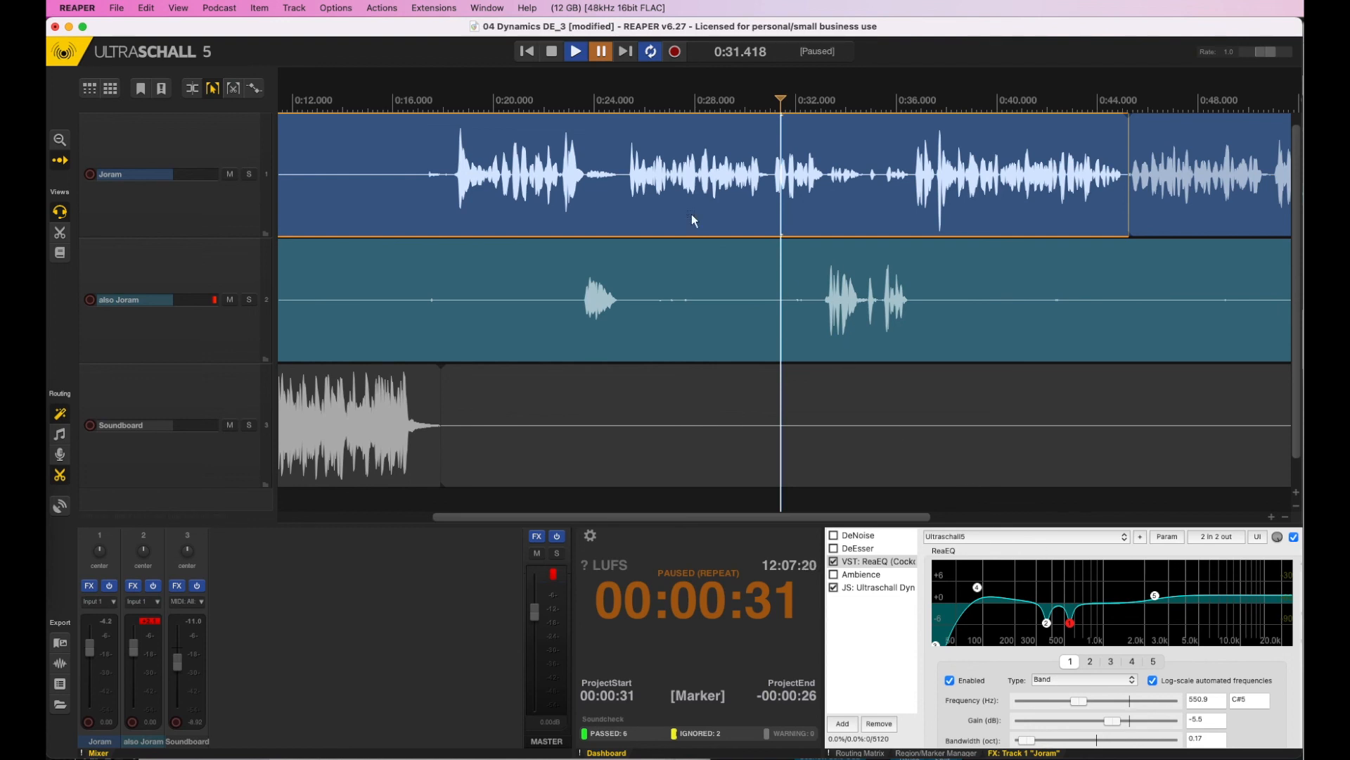
Replay the speech between about 0:27 and 0:31 several times and examine the master level and the ReaEQ spectrum.
click(685, 182)
key(space)
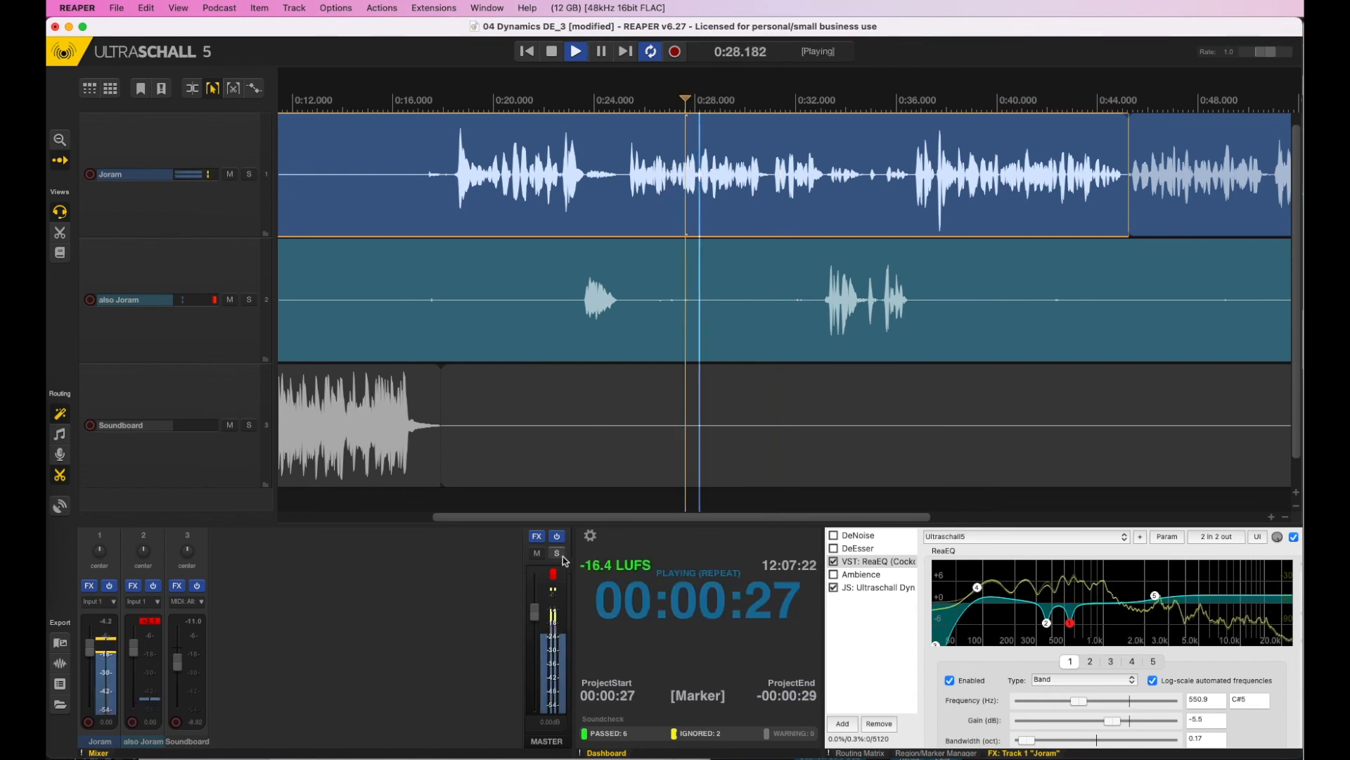
key(space)
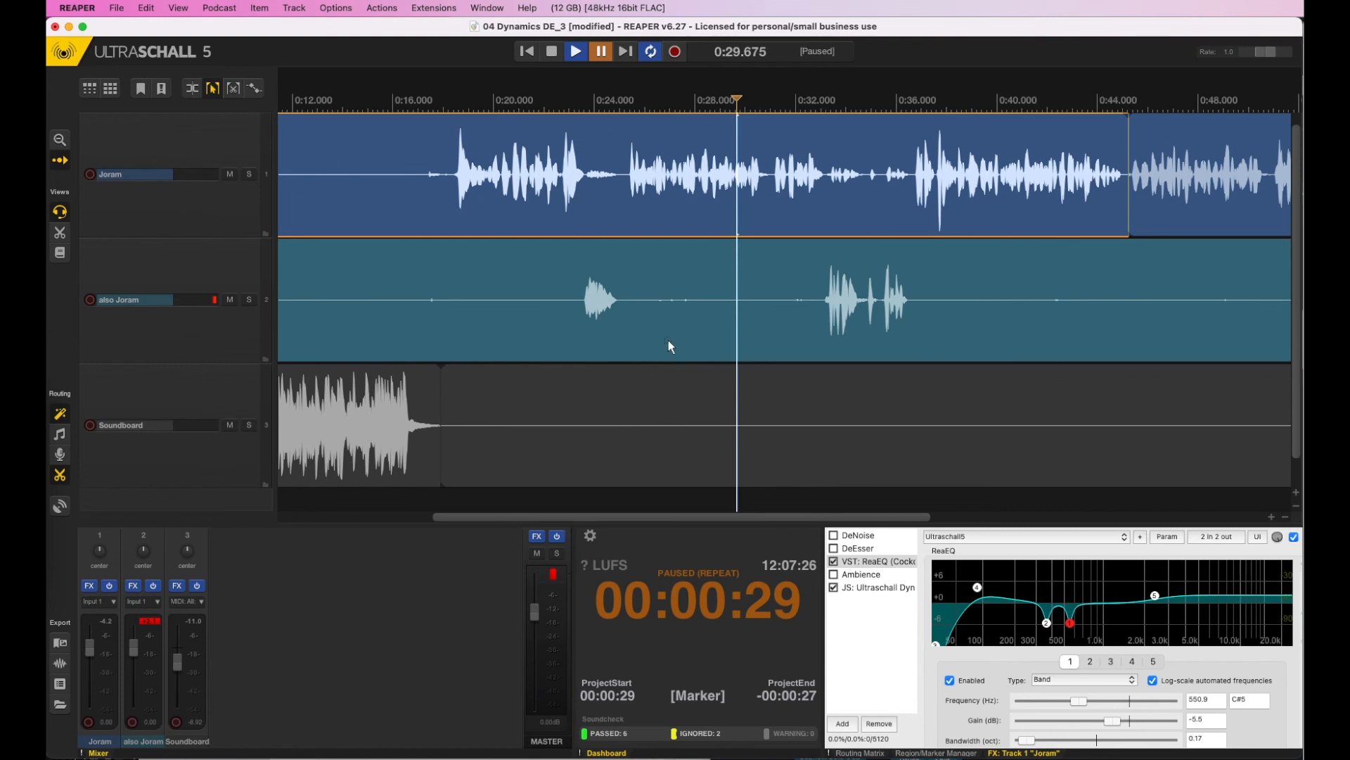
click(679, 168)
key(space)
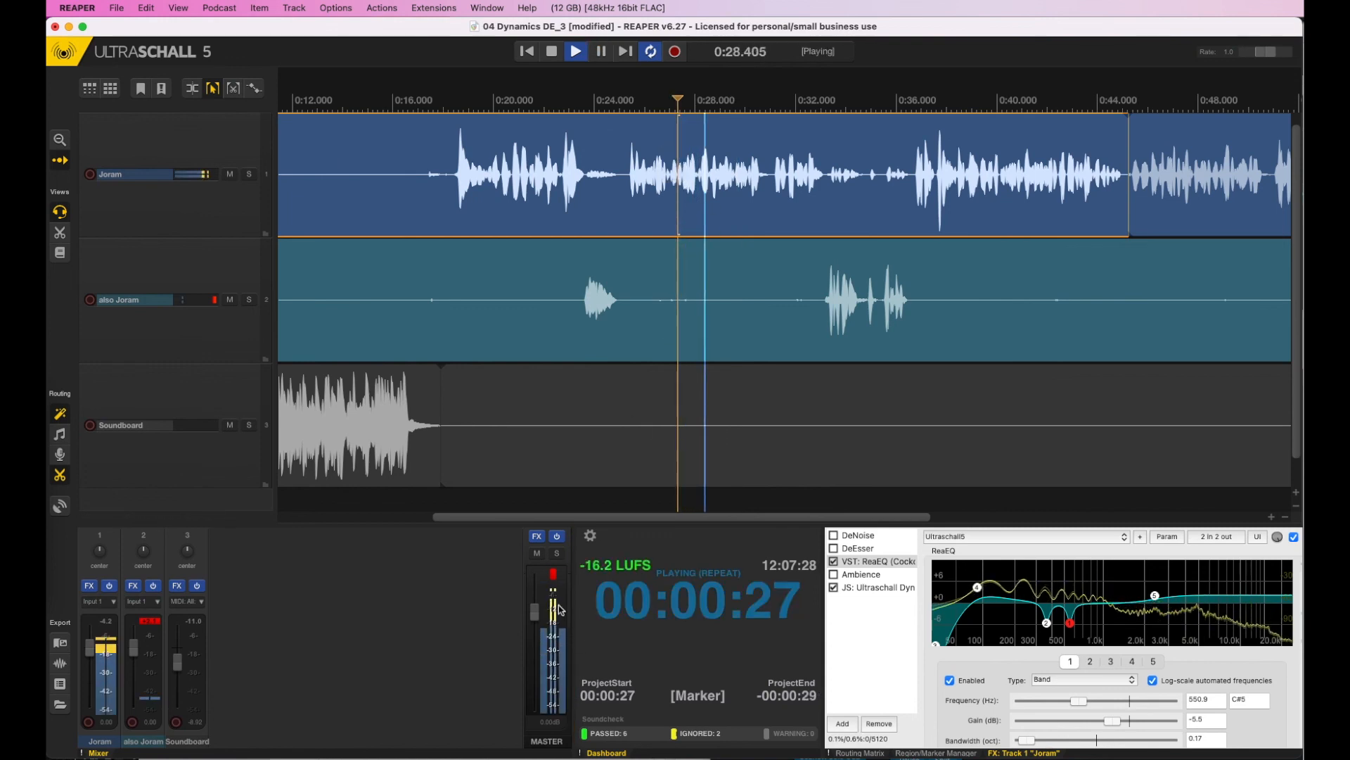
key(space)
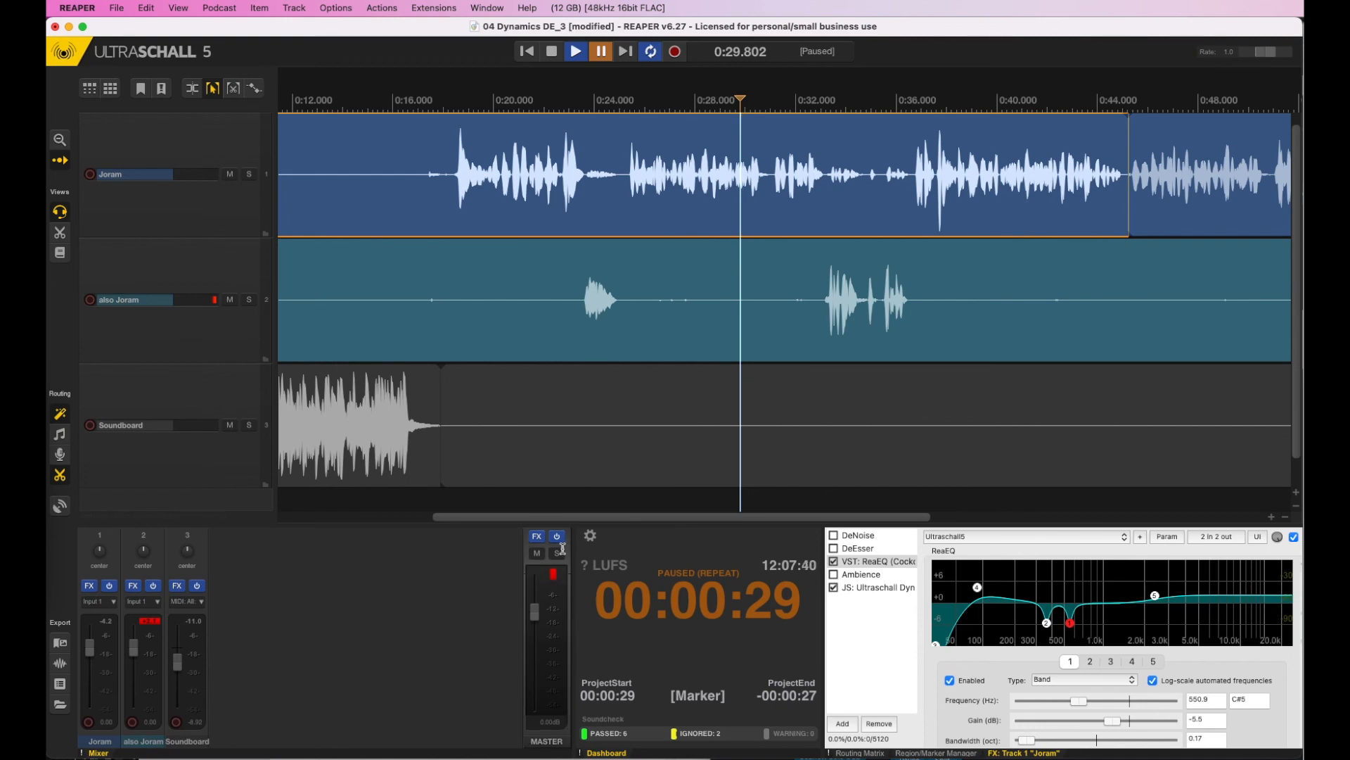
click(683, 195)
key(space)
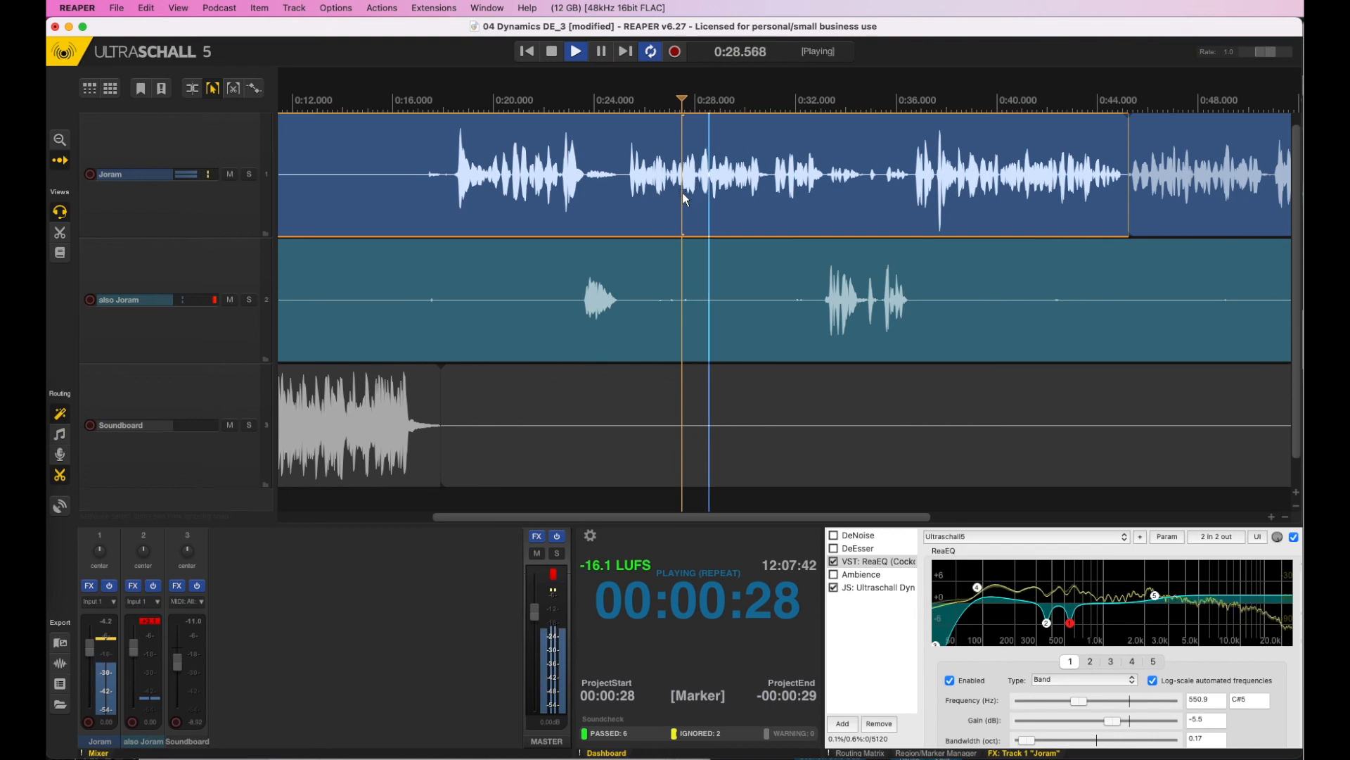
key(space)
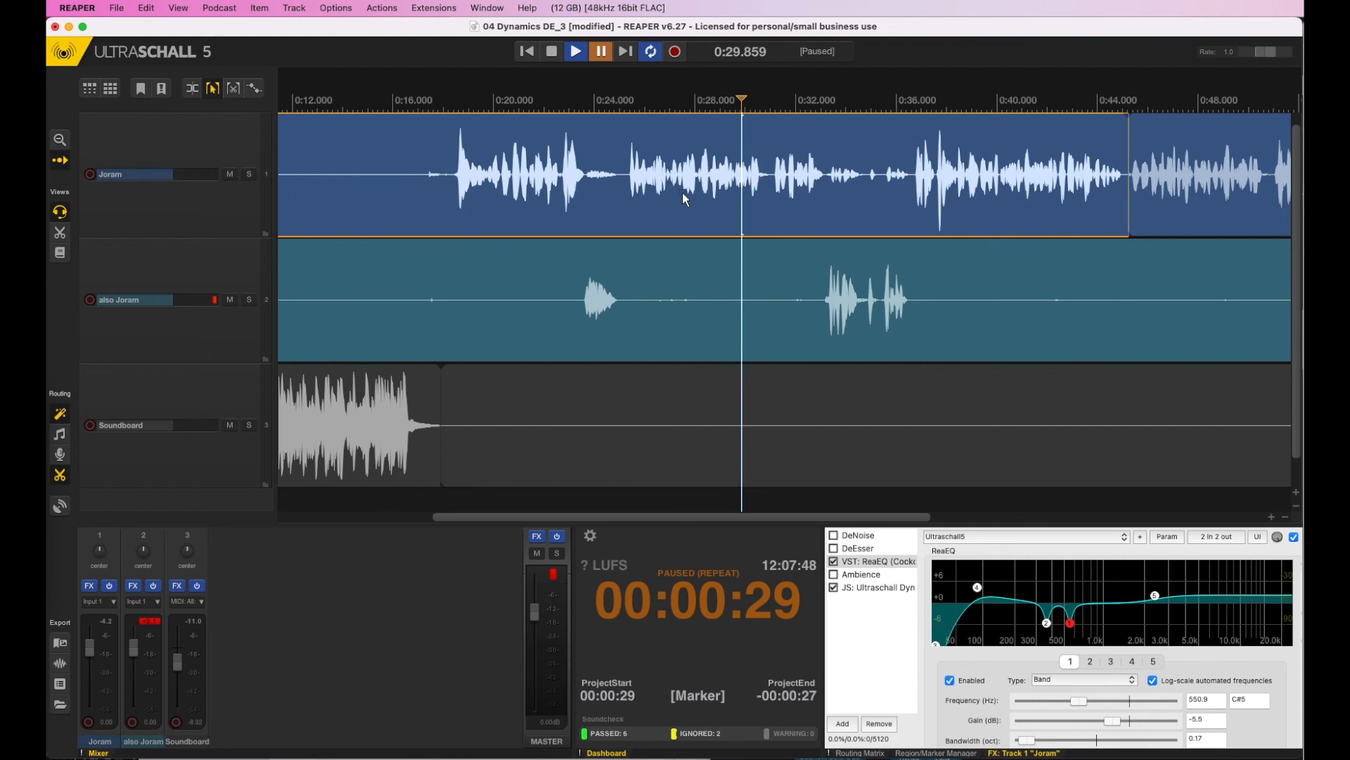
click(699, 187)
key(space)
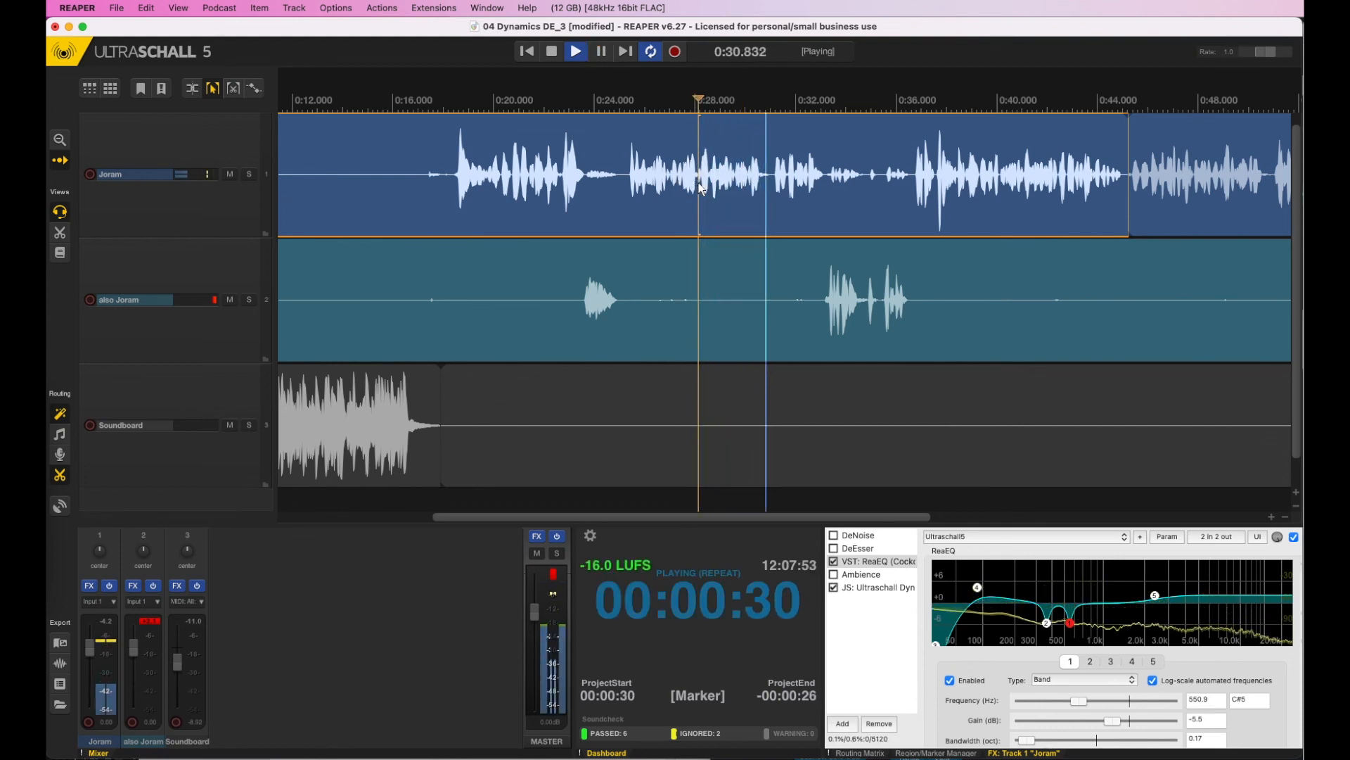
key(space)
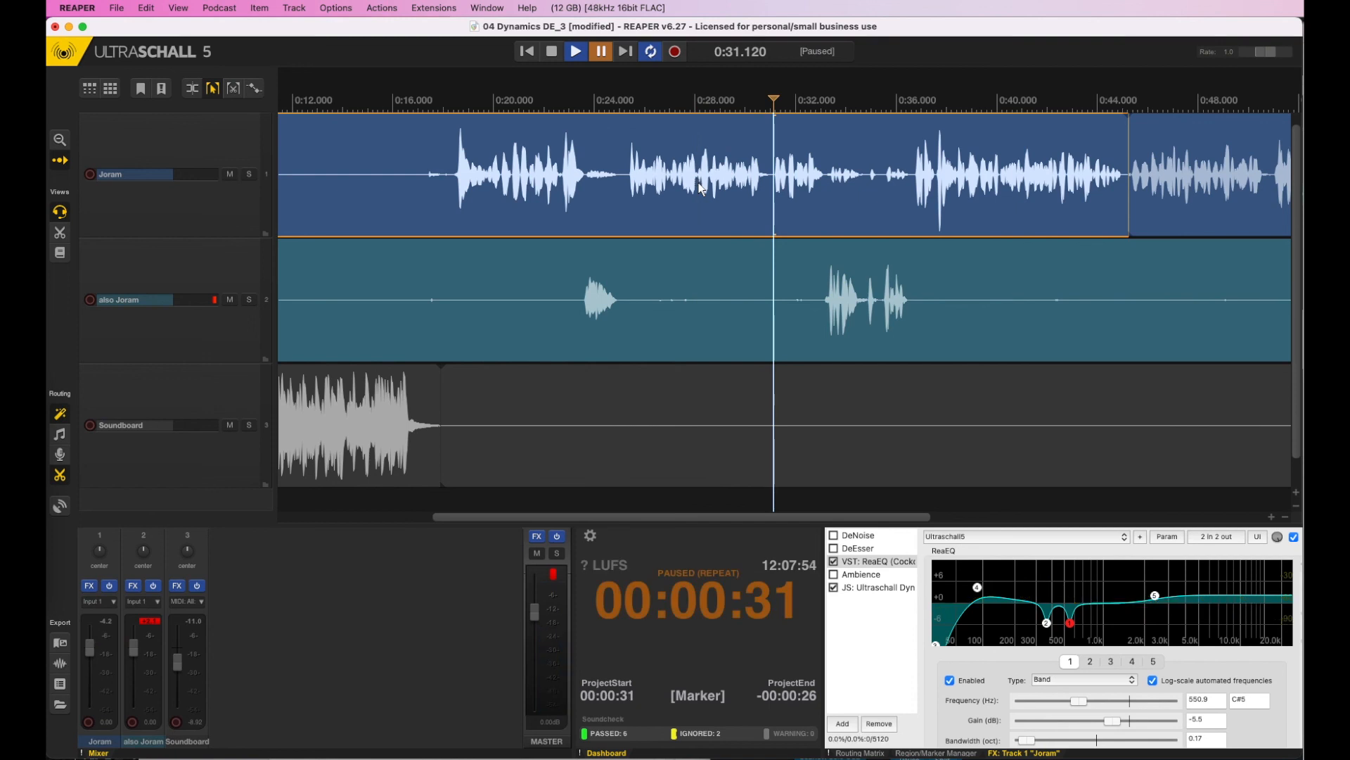